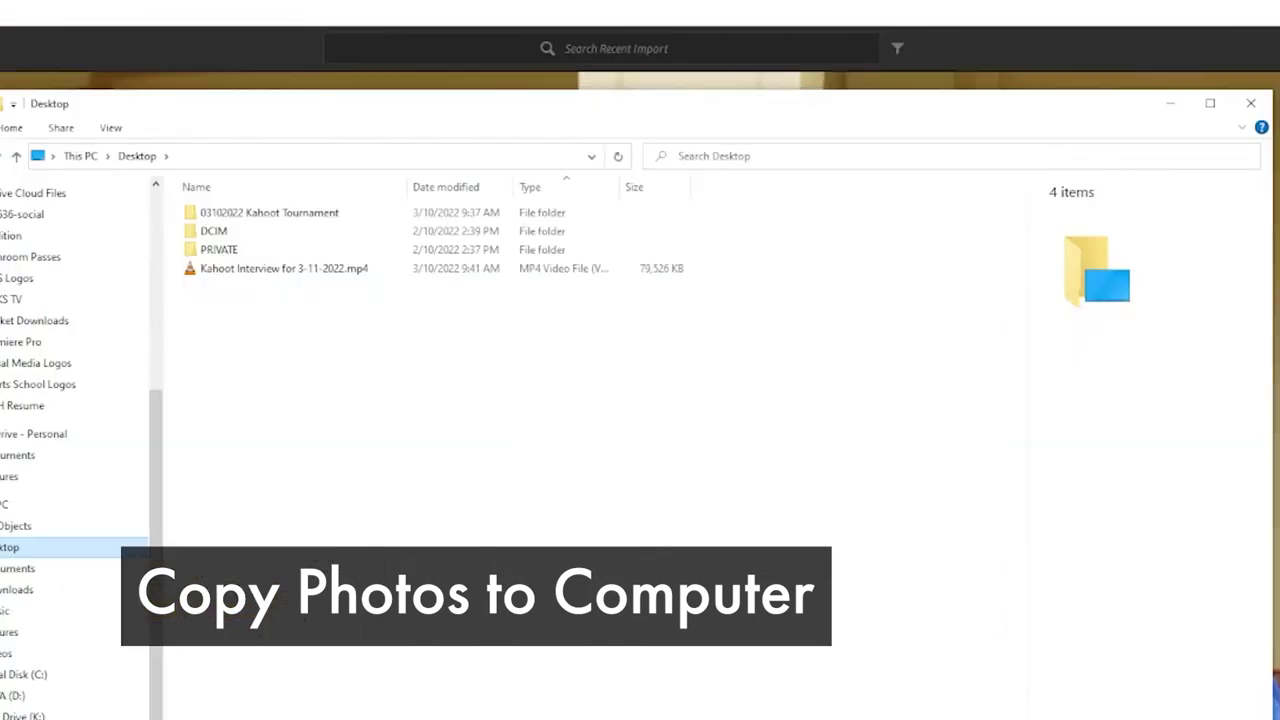
Create a folder named 03232022 Junior Days Wednesday on the Desktop and paste the copied photos into it.
key("ctrl+shift+n")
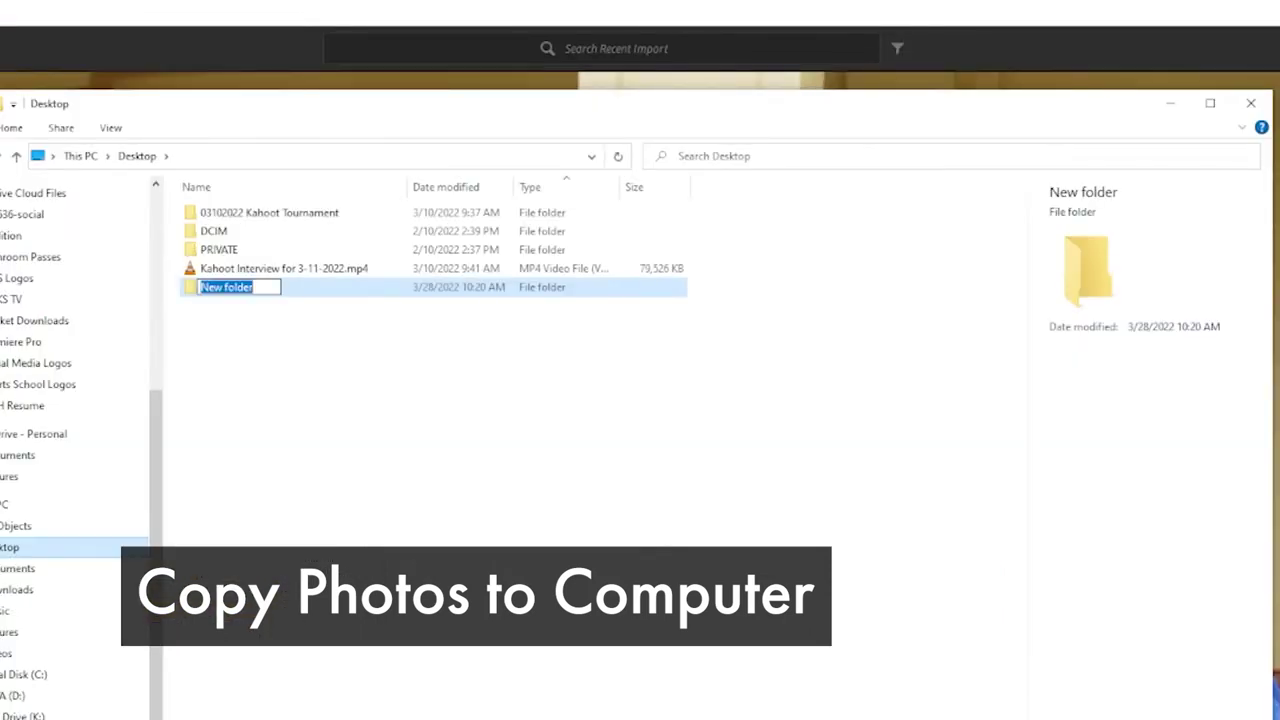
type("032")
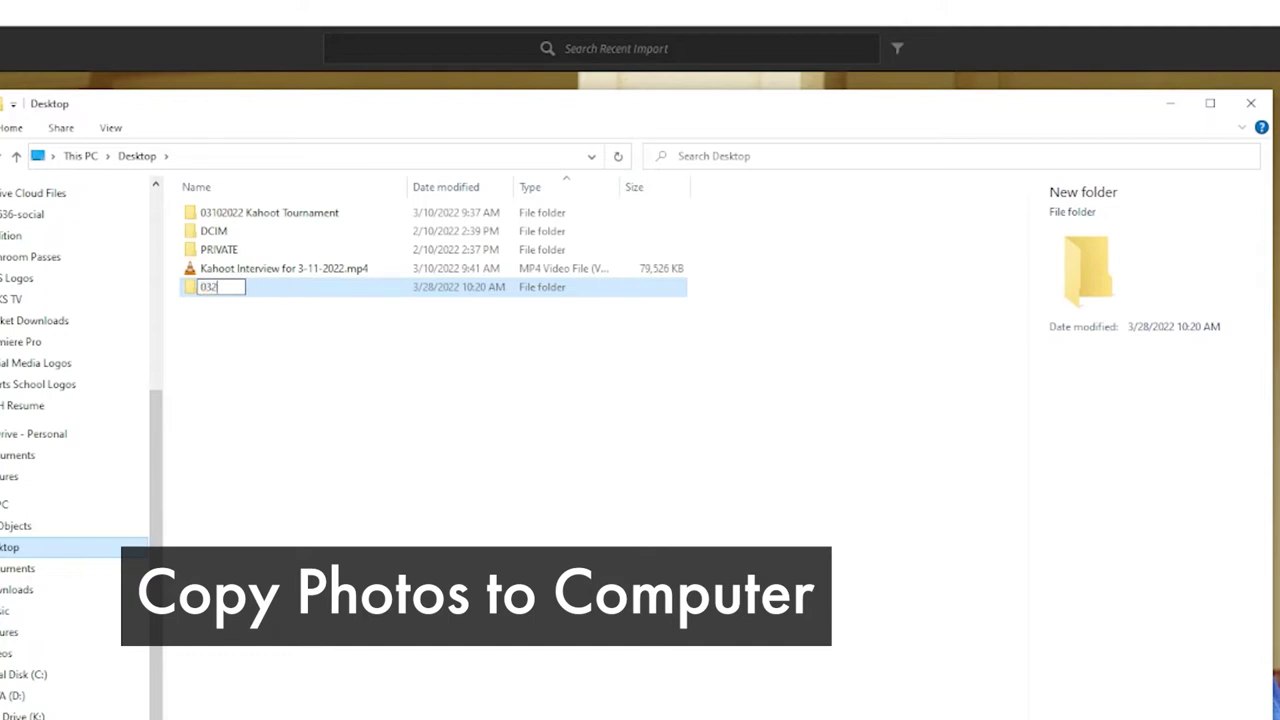
type("82022 Junior")
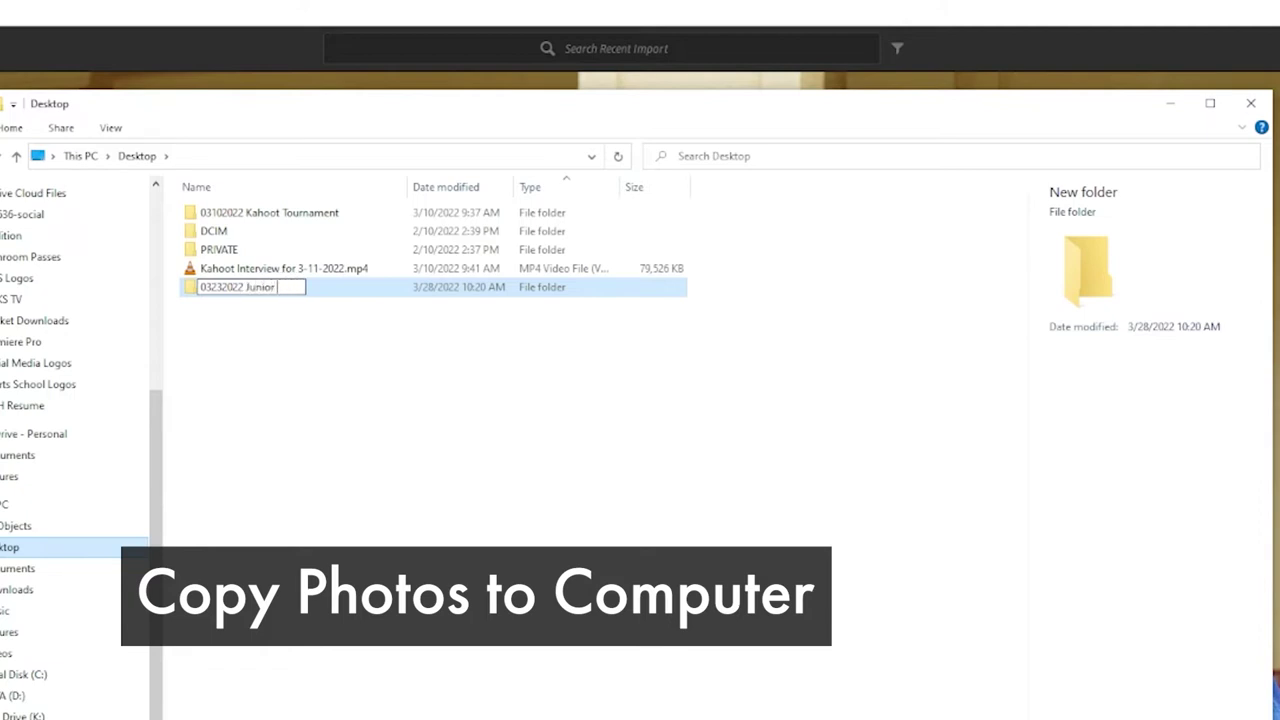
type(" Days WEdn")
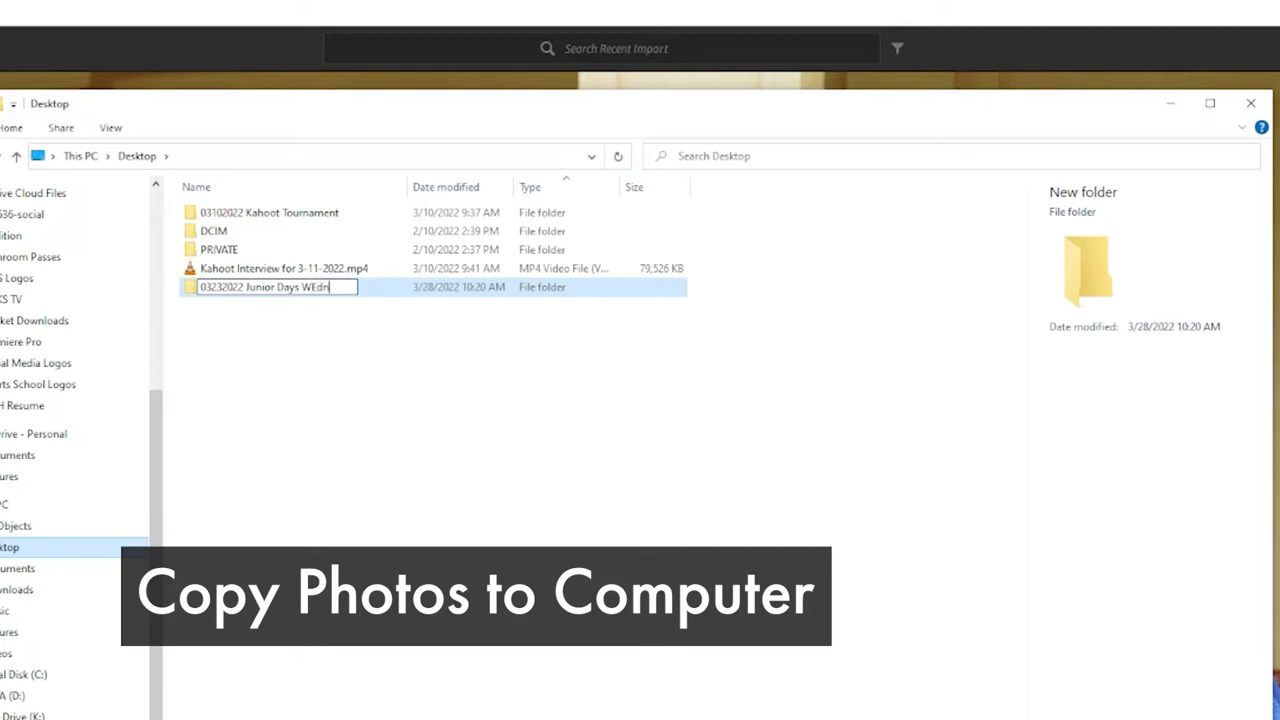
key("BackSpace")
key("BackSpace")
type("ednesday")
key("Return")
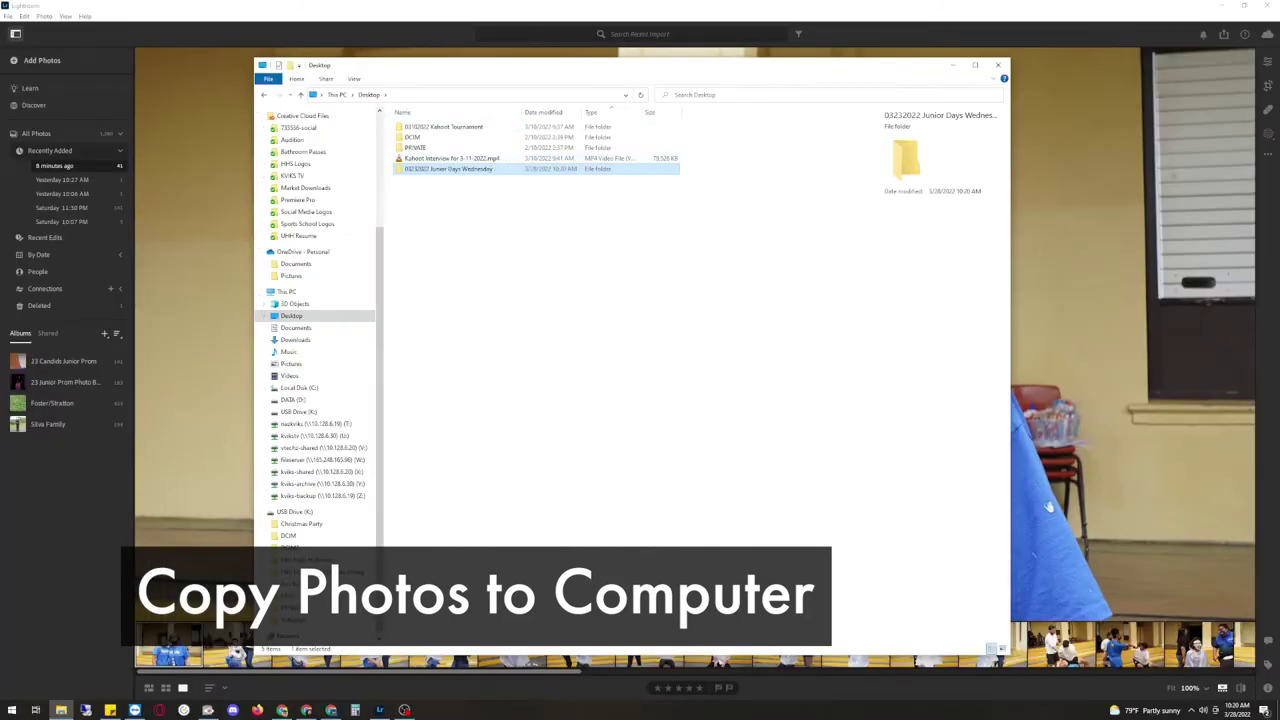
double_click(240, 287)
key("ctrl+v")
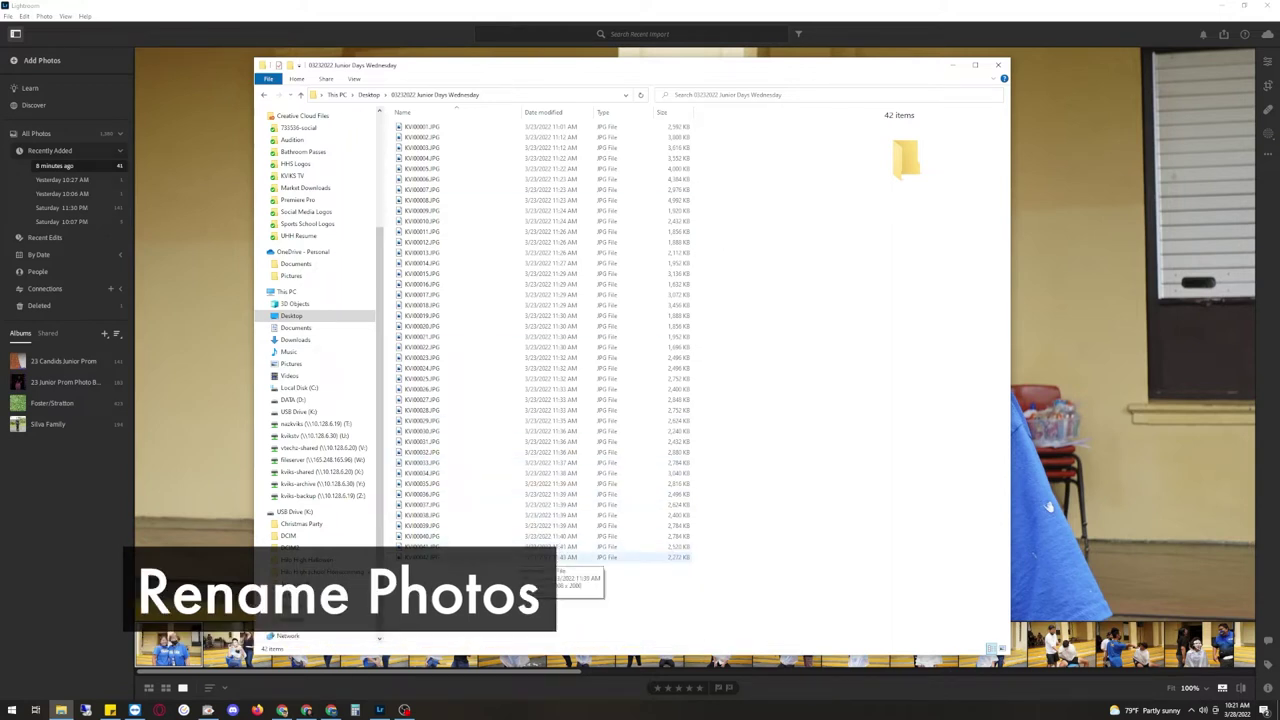
Rename all the photos in the folder together as 03282022 Junior Days Wednesday.
key("ctrl+a")
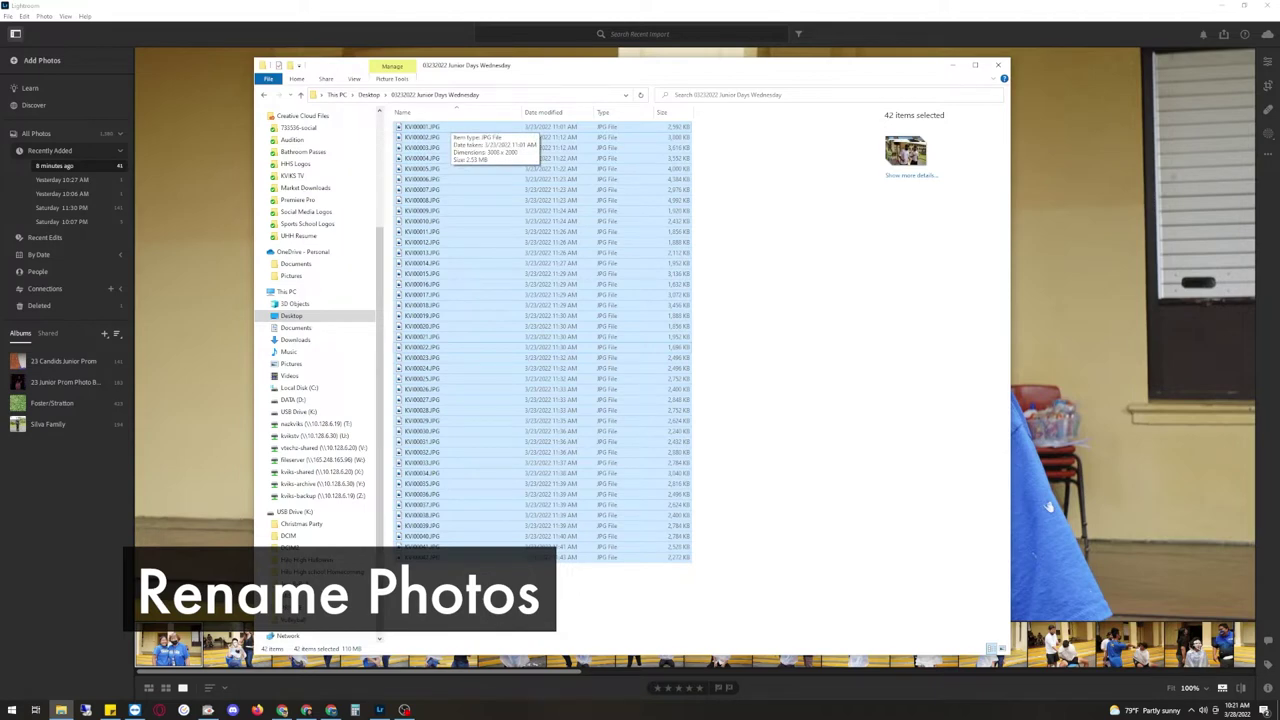
right_click(452, 127)
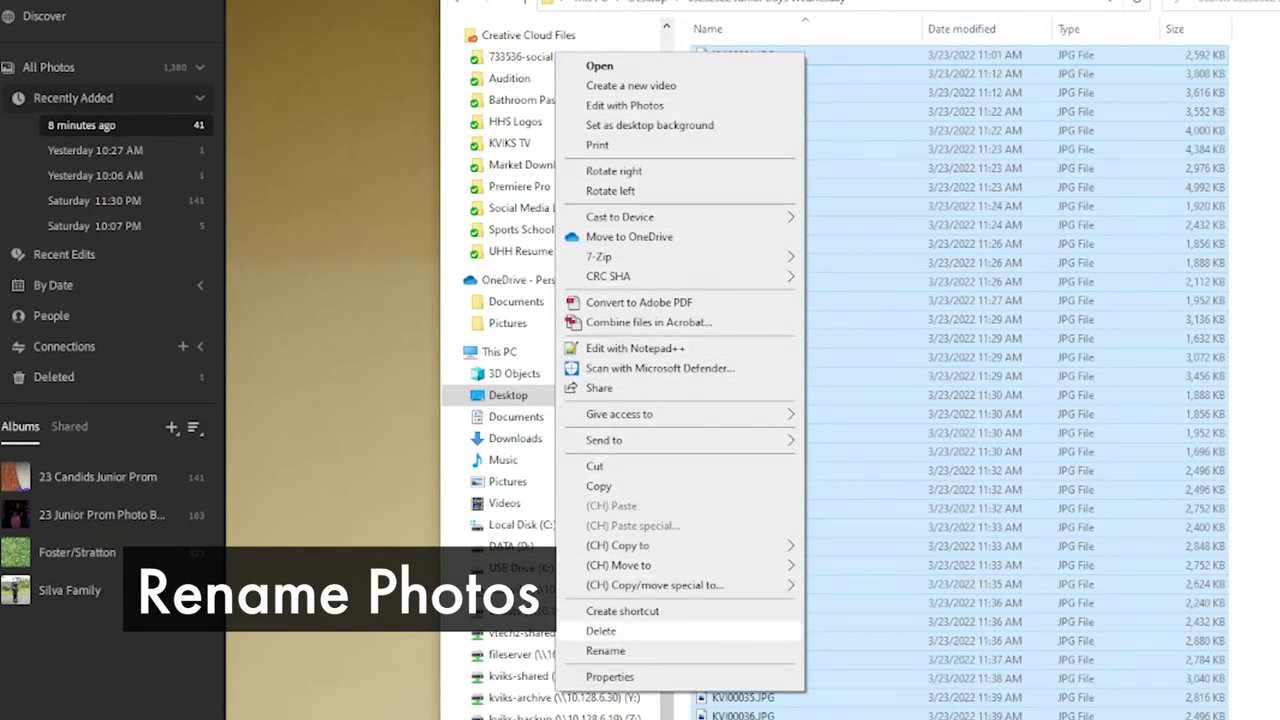
left_click(605, 651)
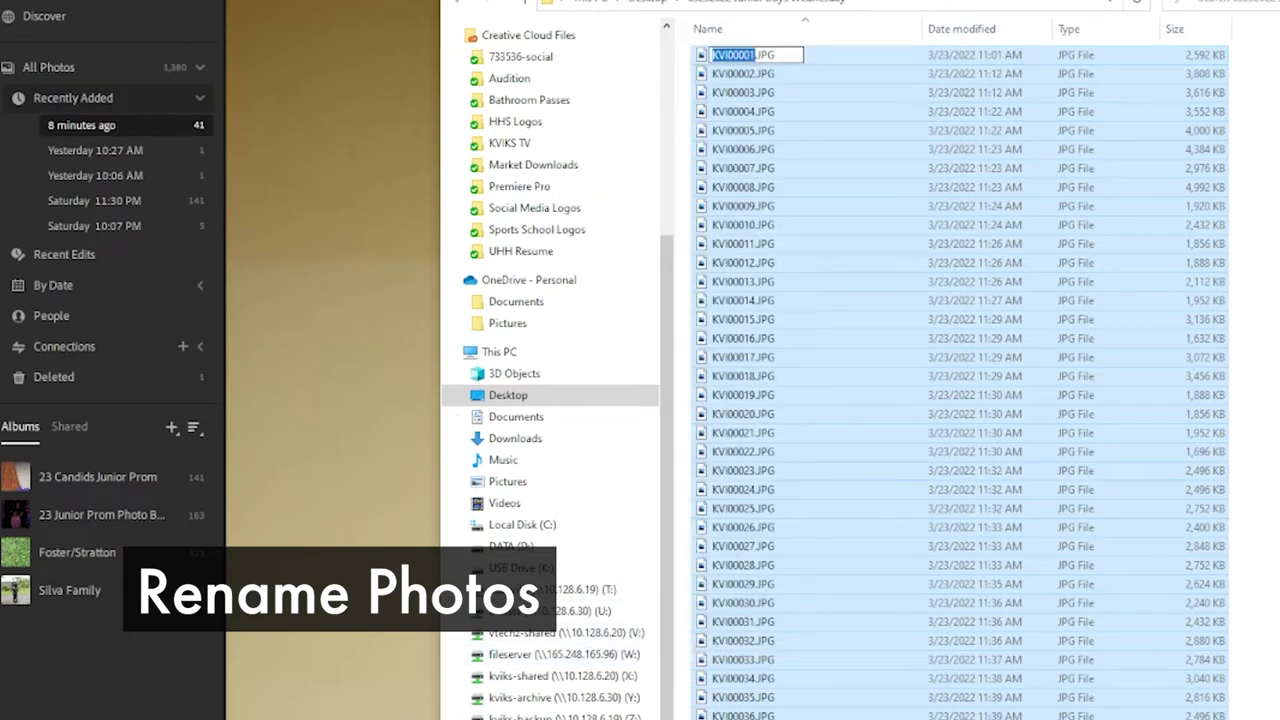
type("03282022")
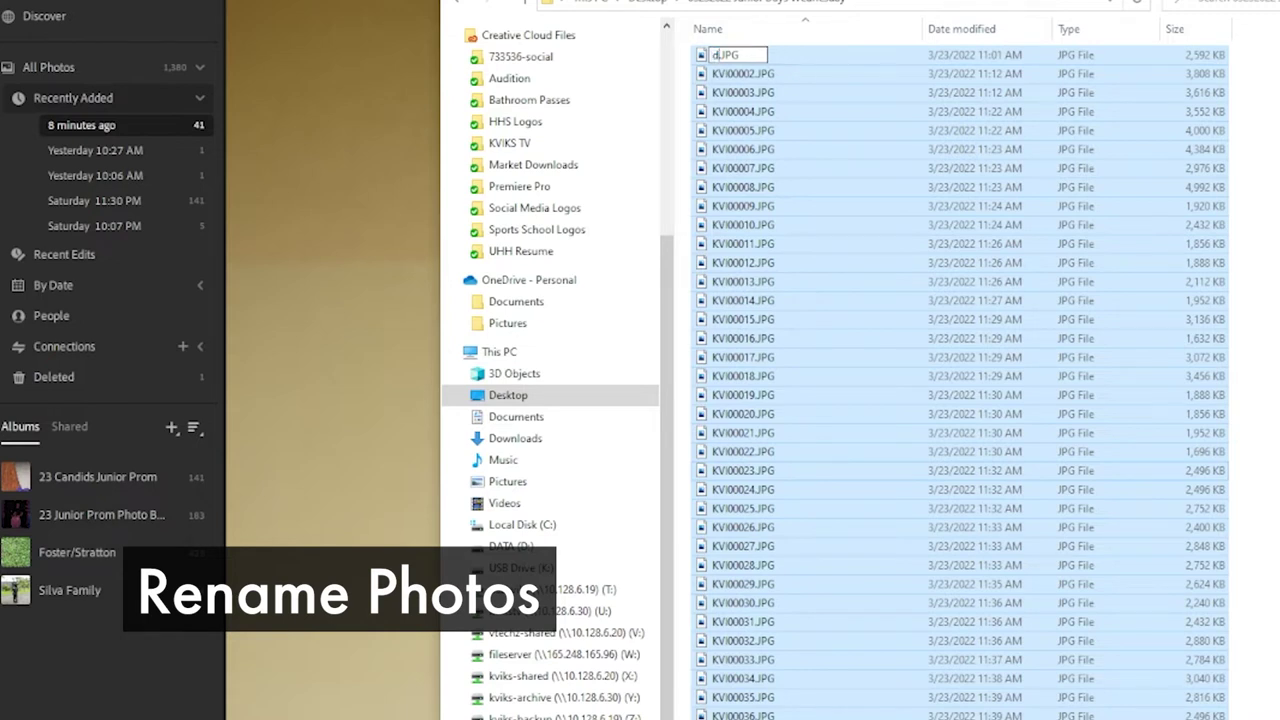
type(" Junior Day")
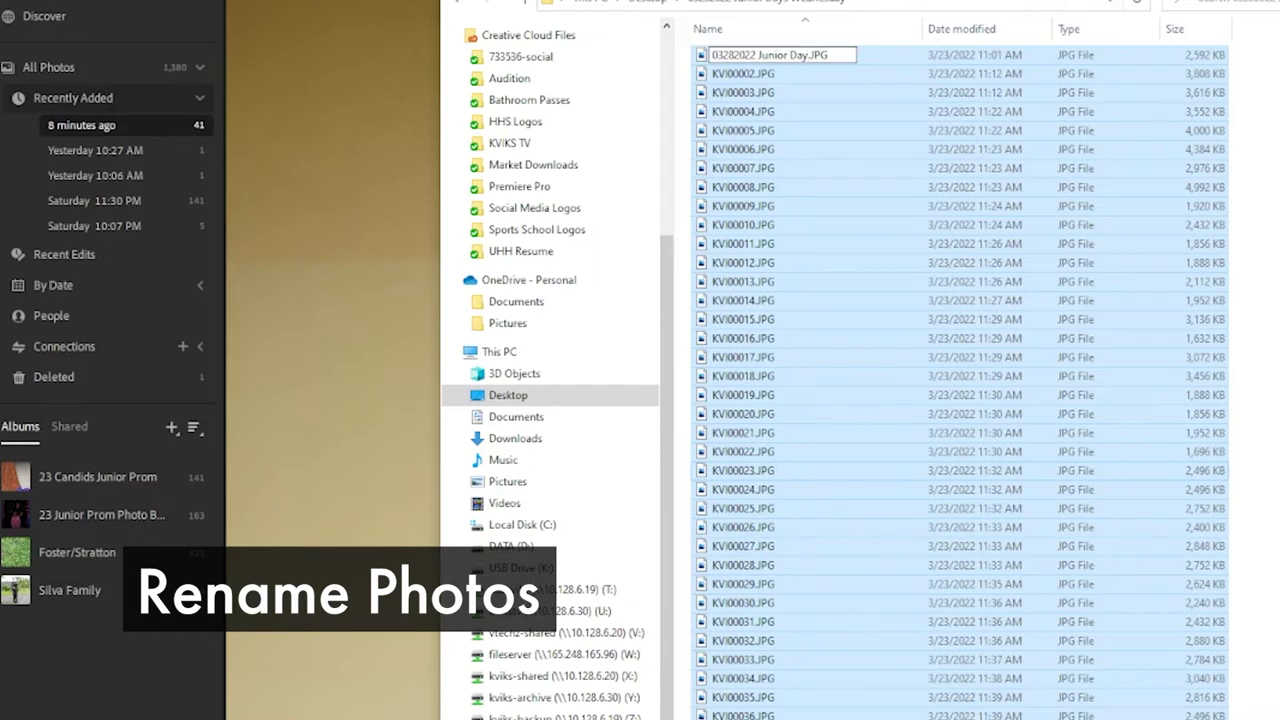
key("BackSpace")
key("BackSpace")
key("BackSpace")
key("BackSpace")
key("BackSpace")
key("BackSpace")
key("BackSpace")
key("BackSpace")
key("BackSpace")
key("BackSpace")
key("BackSpace")
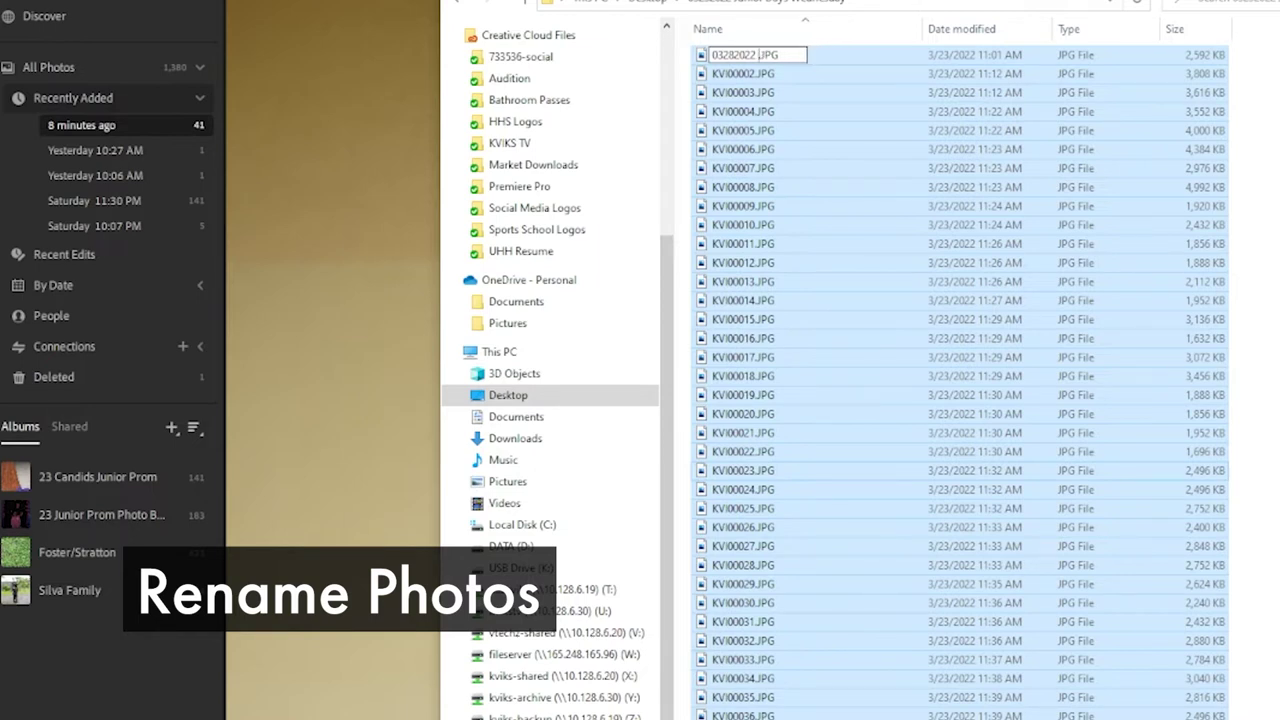
type("Juior Days W")
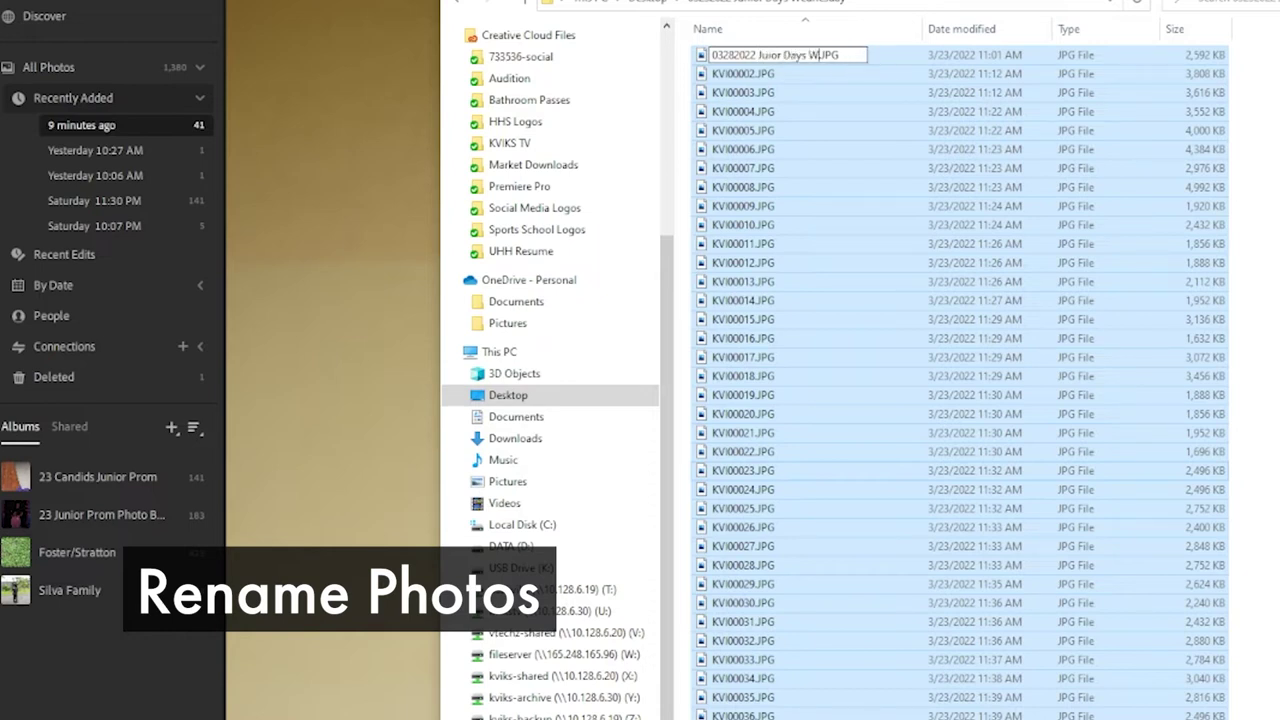
key("BackSpace")
key("BackSpace")
key("BackSpace")
key("BackSpace")
key("BackSpace")
key("BackSpace")
key("BackSpace")
key("BackSpace")
key("BackSpace")
key("BackSpace")
type("nior D")
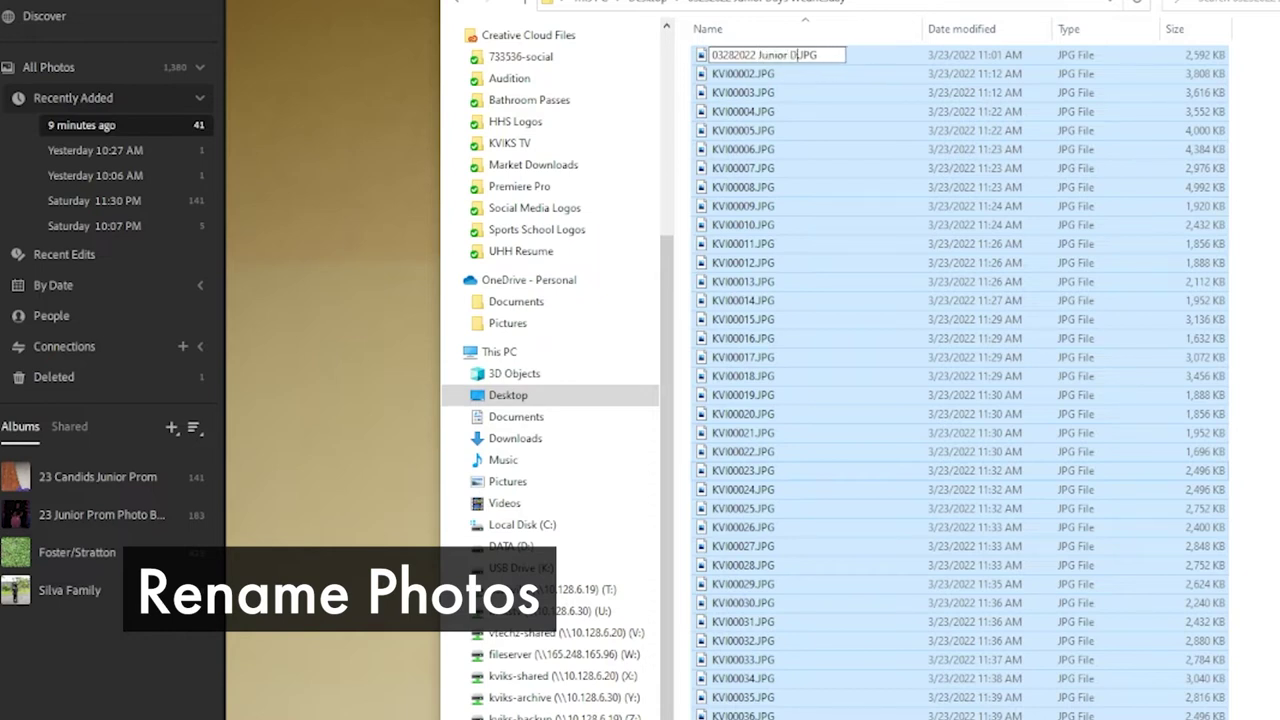
type("ays Wednesday")
key("Return")
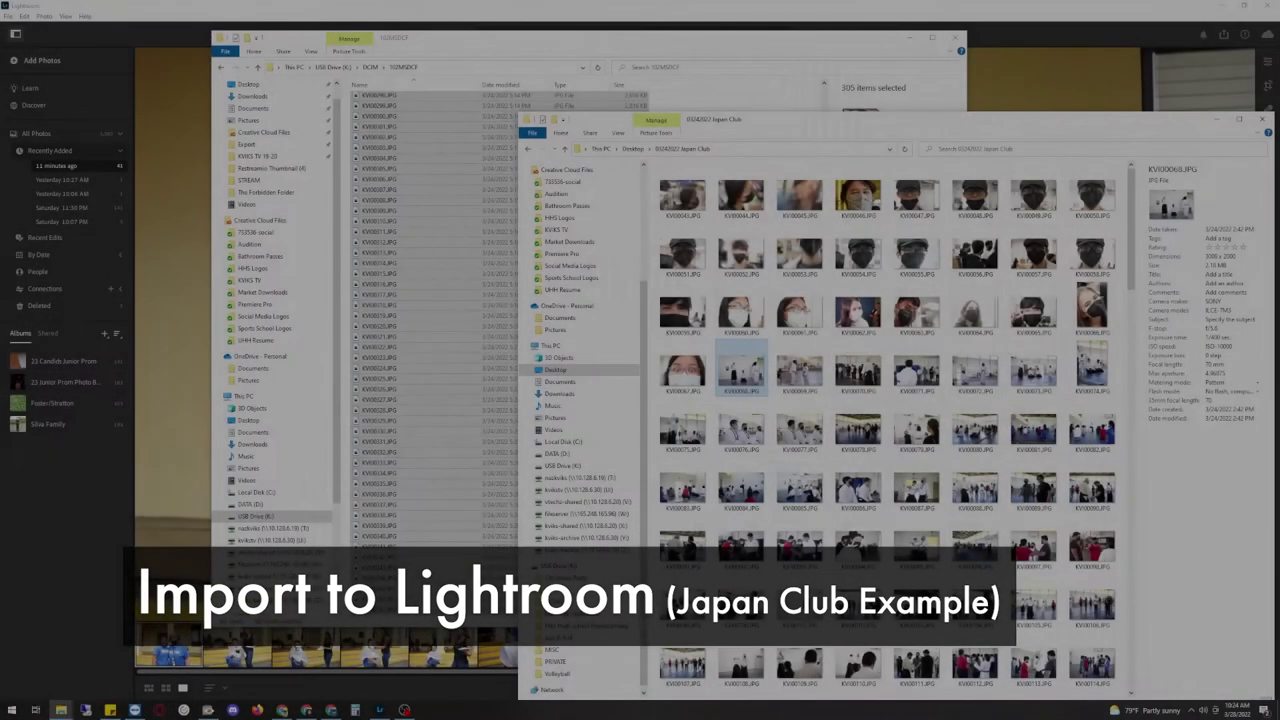
Bring all photos from the 03242022 Japan Club folder into Lightroom's import view and review them.
scroll(740, 380, "down", 15)
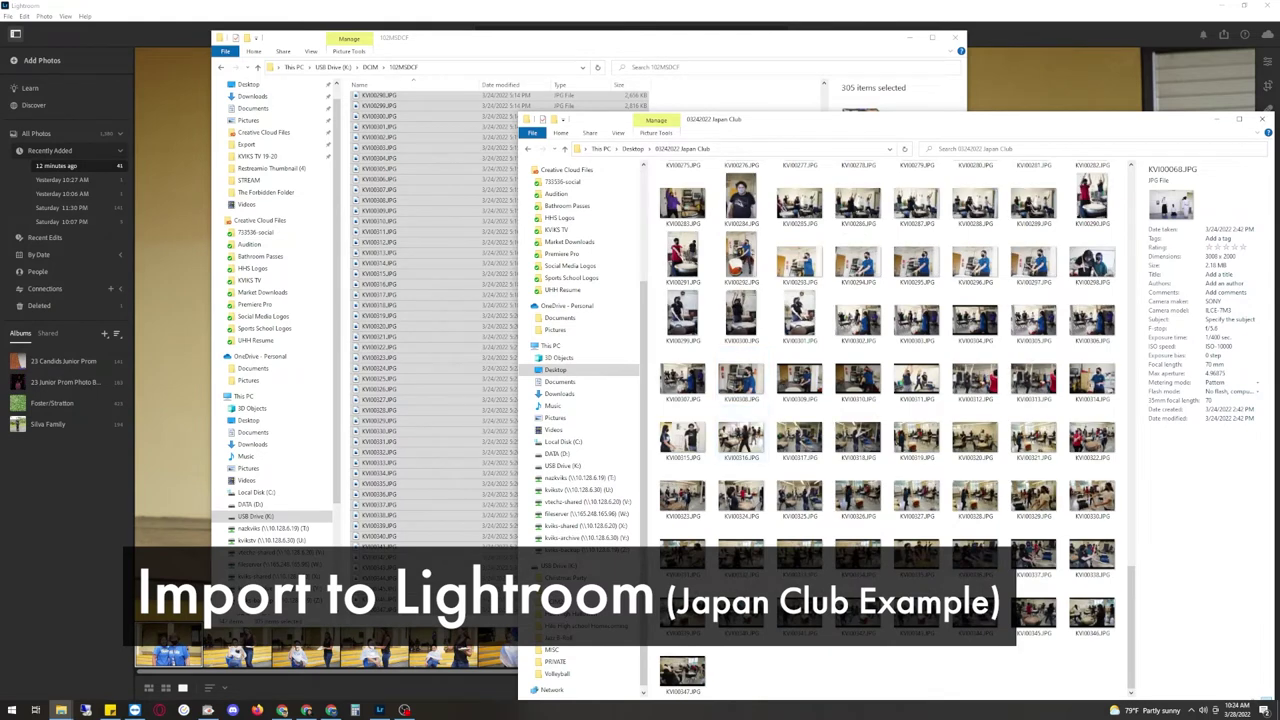
key("ctrl+a")
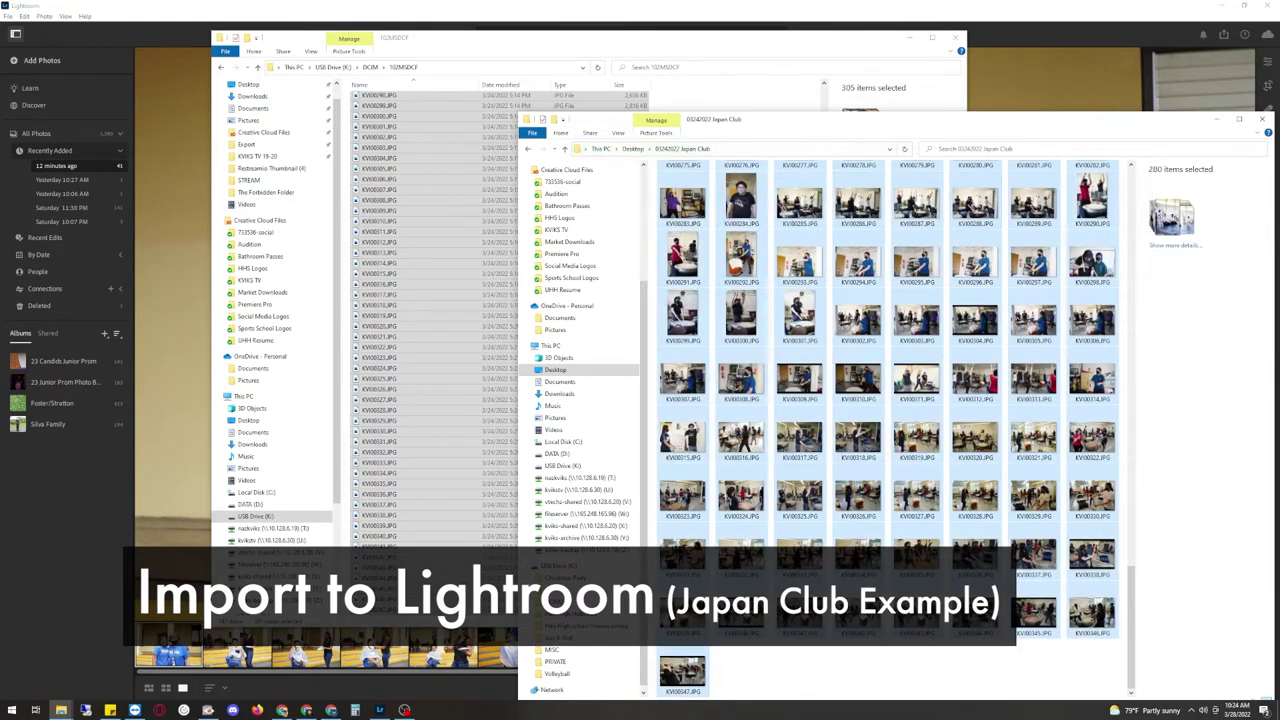
left_click_drag(790, 195, 67, 134)
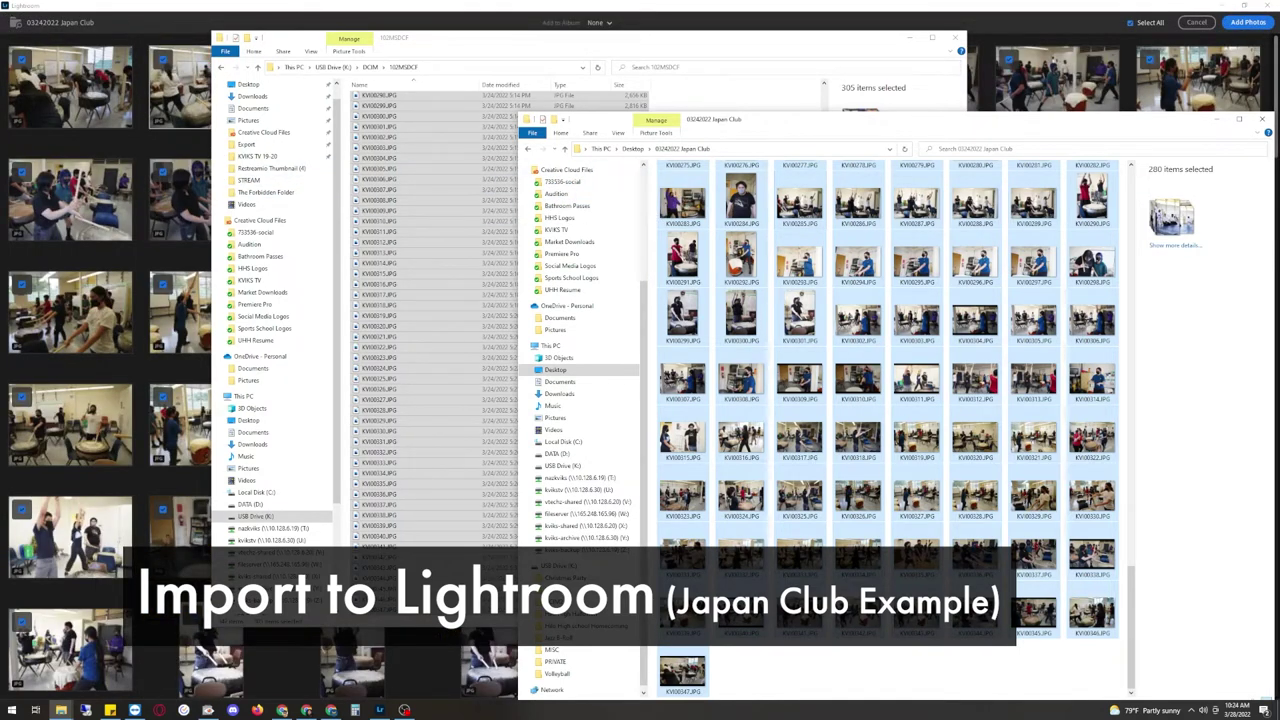
left_click(180, 87)
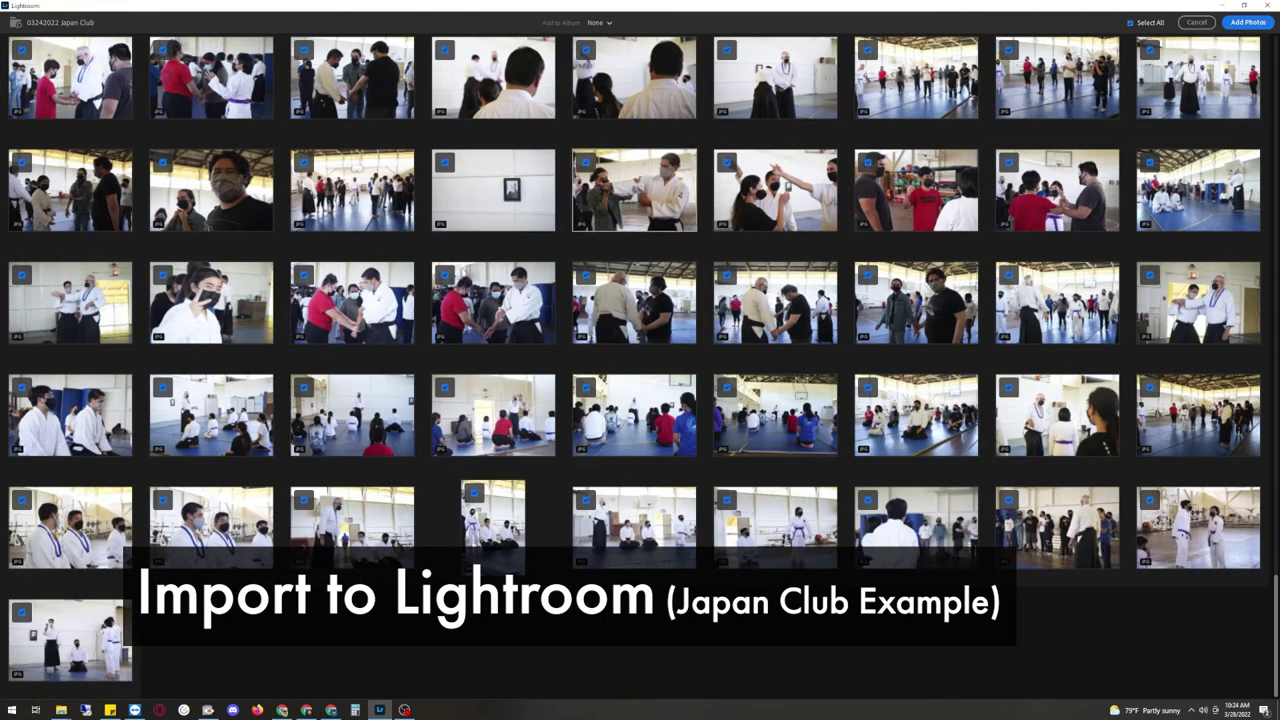
scroll(640, 360, "up", 3)
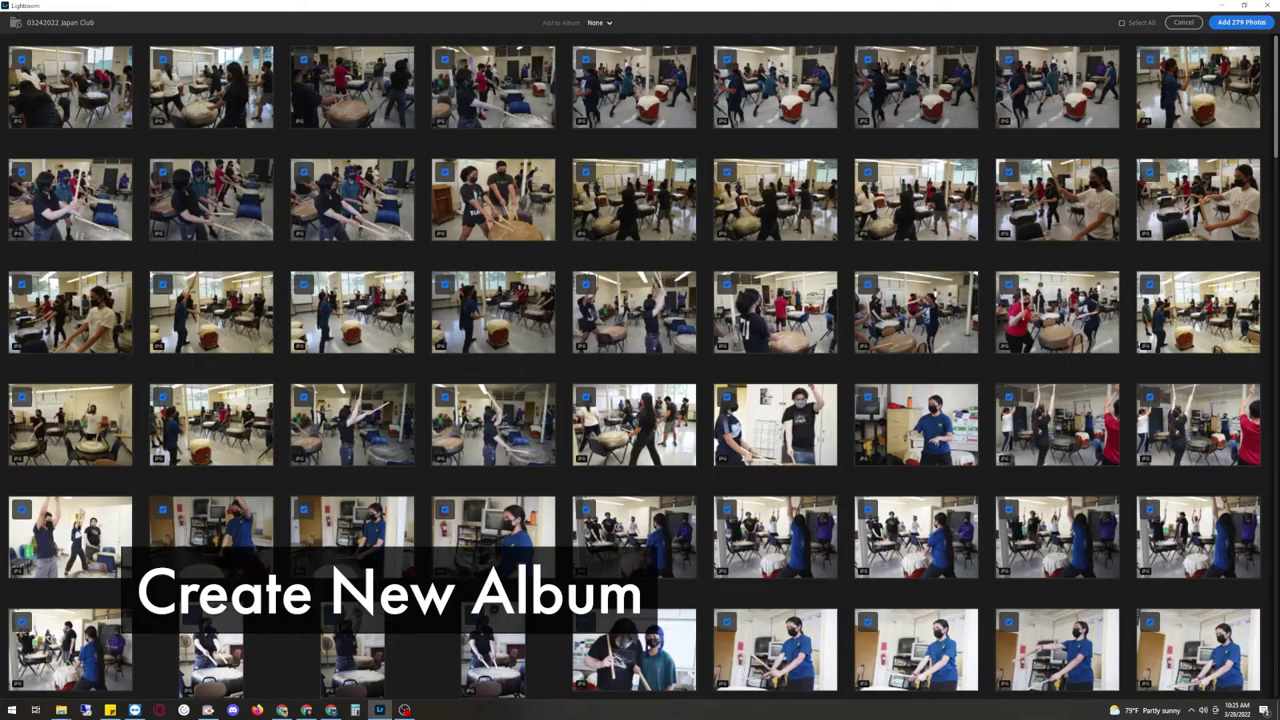
Create an album named 03242022 Japan Club as the import destination and add the selected photos to it.
left_click(599, 22)
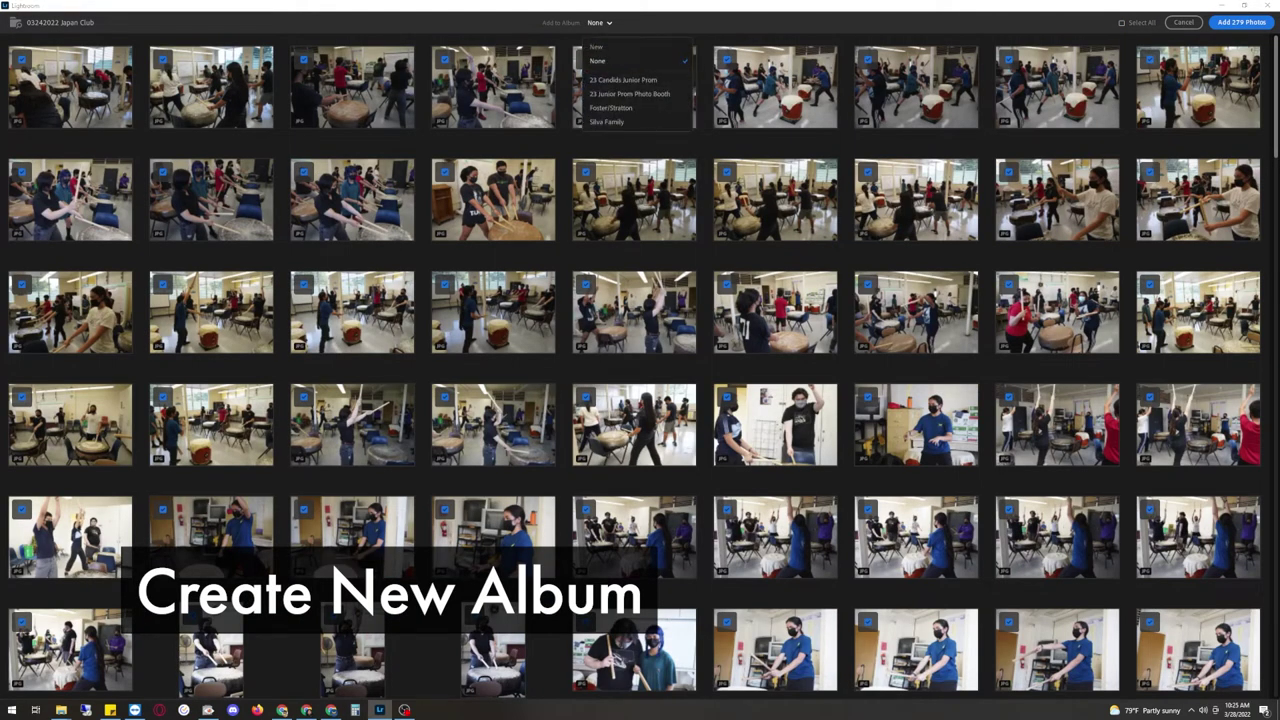
left_click(597, 47)
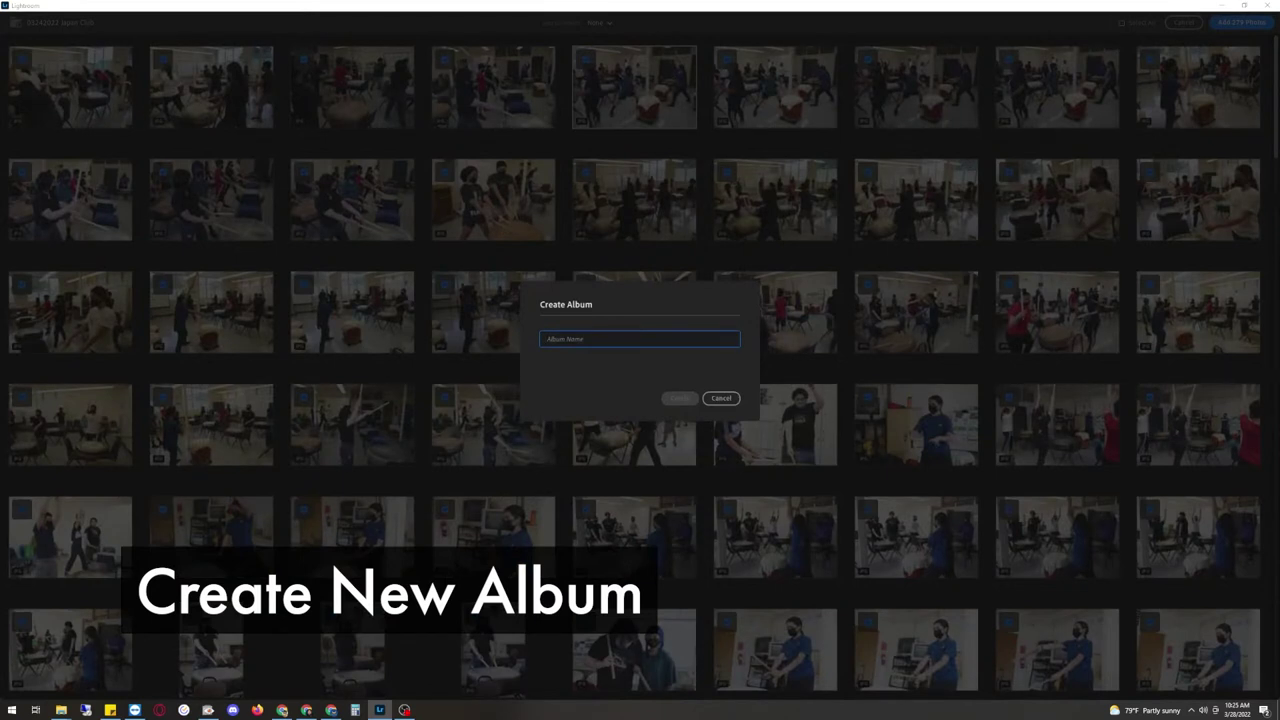
type("032")
key("BackSpace")
key("BackSpace")
key("BackSpace")
type("03242022 Japan")
key("BackSpace")
key("BackSpace")
key("BackSpace")
key("BackSpace")
key("BackSpace")
key("BackSpace")
type("JKa")
key("BackSpace")
key("BackSpace")
type("apan Club")
key("Return")
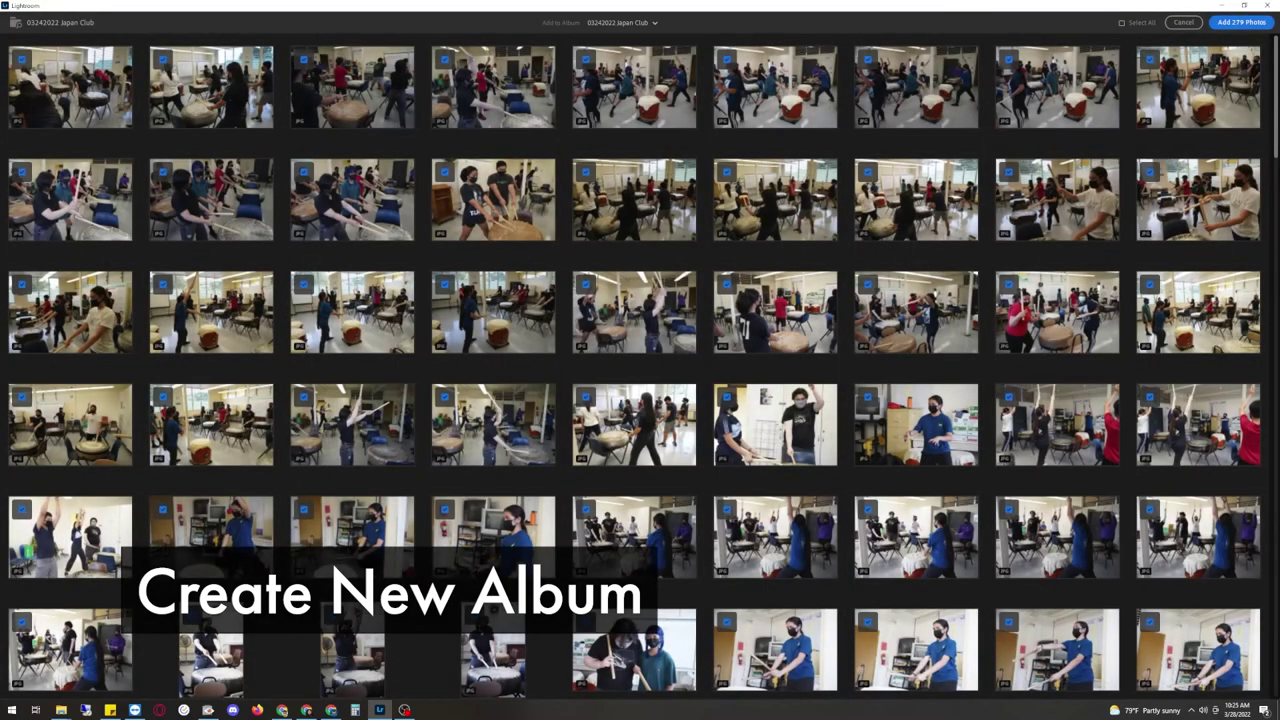
left_click(1241, 22)
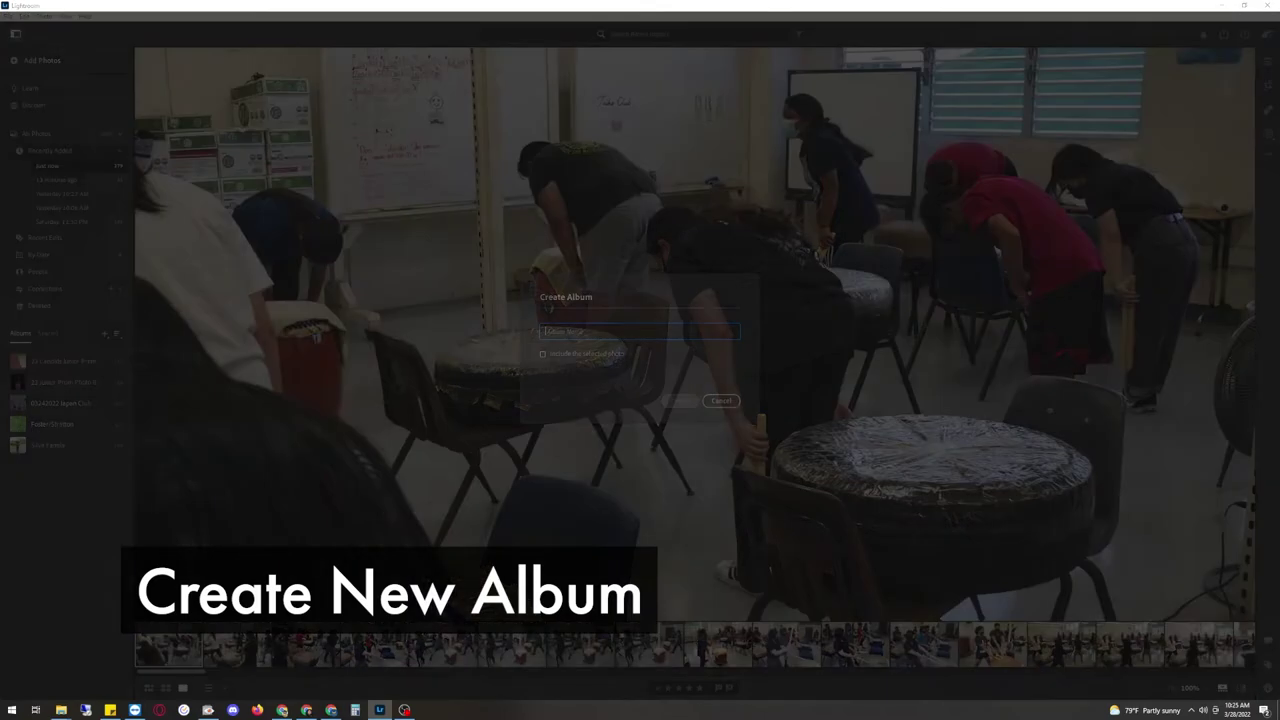
Create another album named 03232022 Junior Days without including the selected photo.
type("03232022")
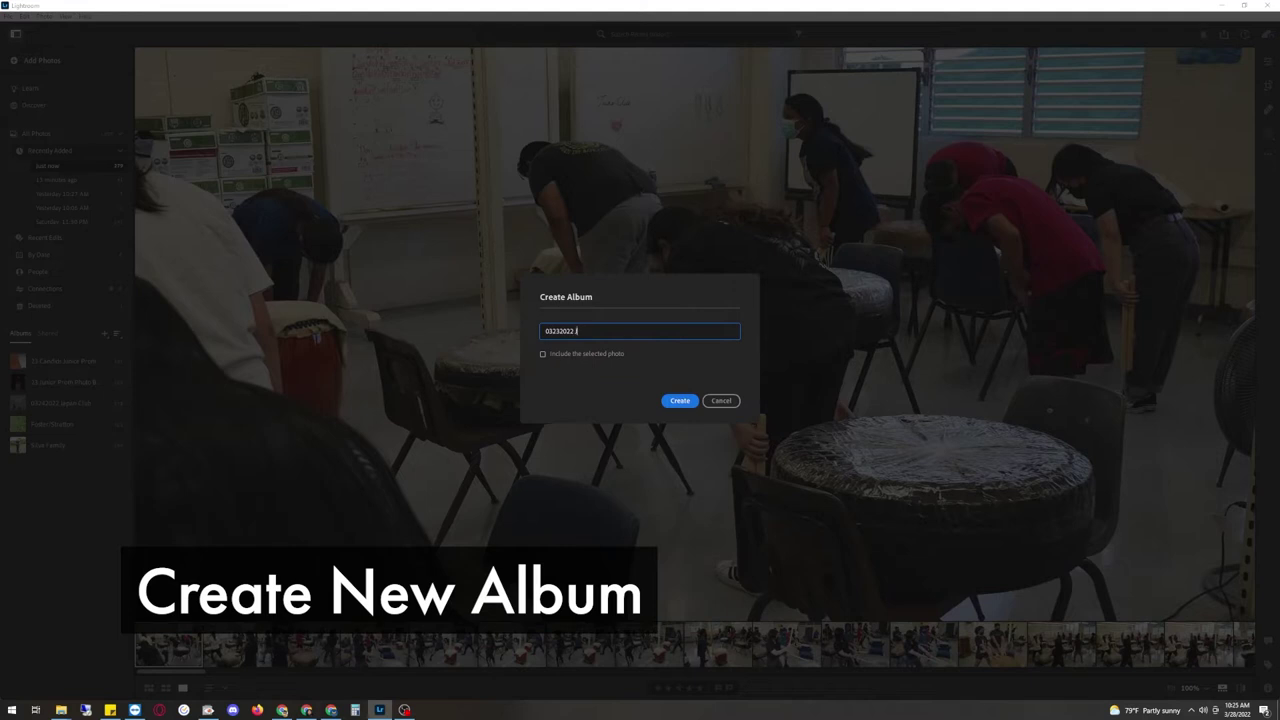
type(" Junior Days")
key("shift+Right")
key("shift+Right")
key("shift+Right")
key("shift+Right")
key("shift+Right")
key("shift+Right")
key("shift+Right")
key("shift+Right")
key("End")
key("Return")
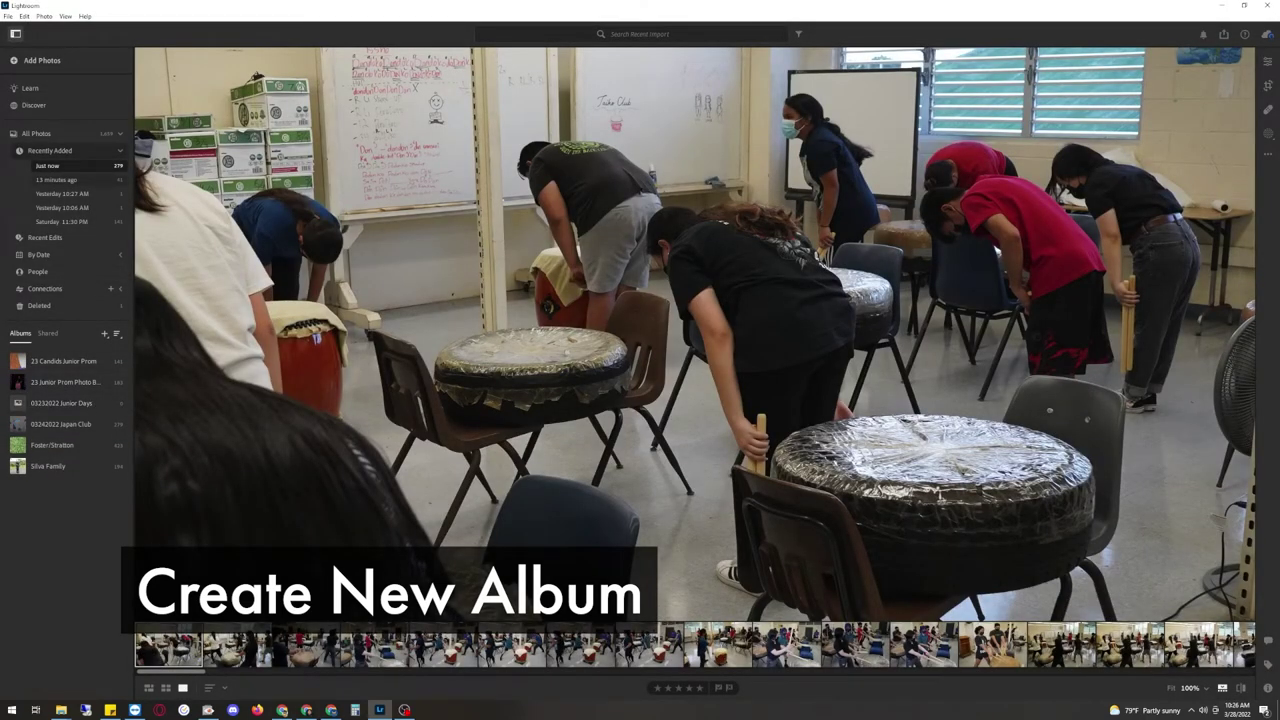
Open the earlier recent import holding the Junior Days photos and look through them from first to last.
left_click(56, 179)
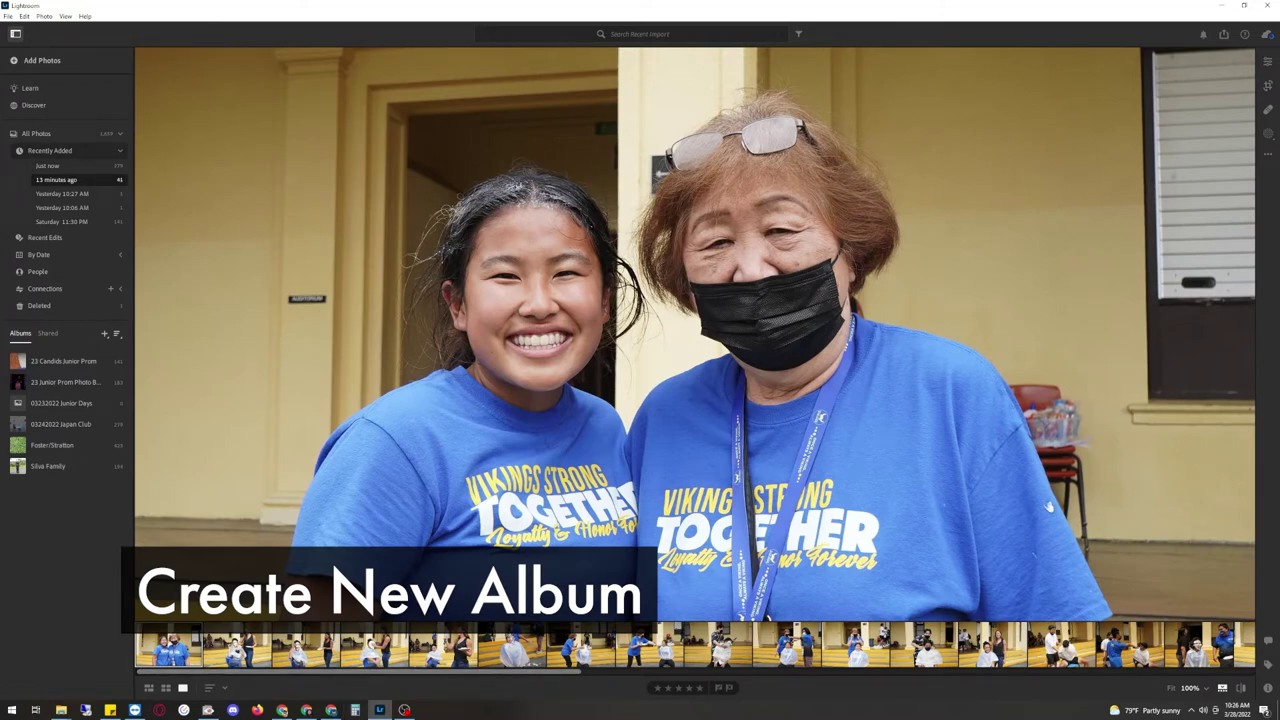
scroll(694, 647, "down", 10)
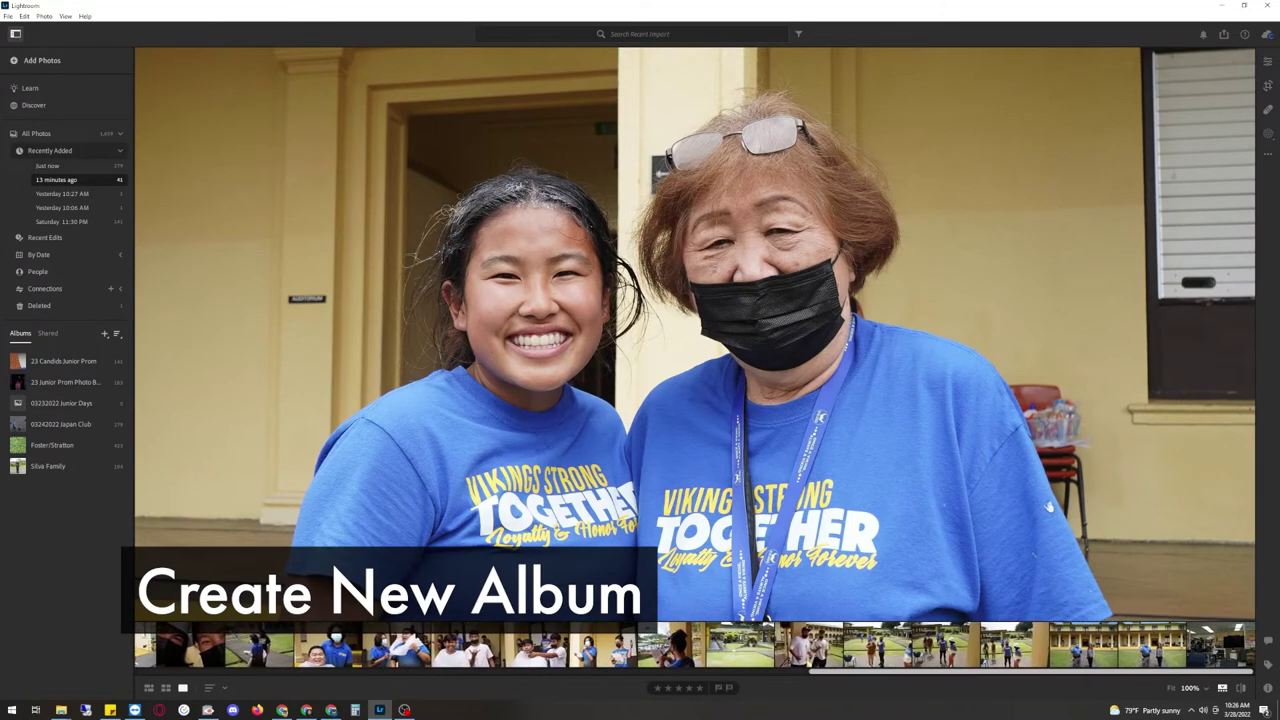
scroll(1048, 507, "up", 10)
scroll(694, 647, "down", 10)
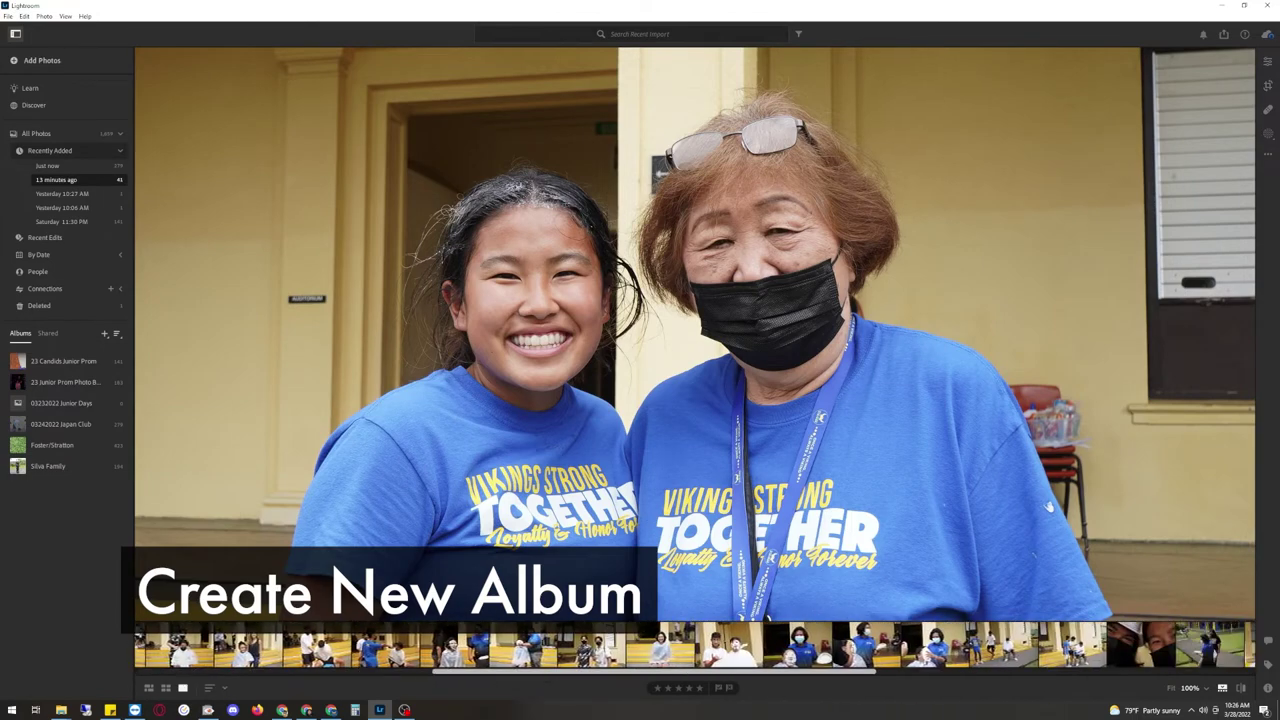
scroll(694, 647, "up", 10)
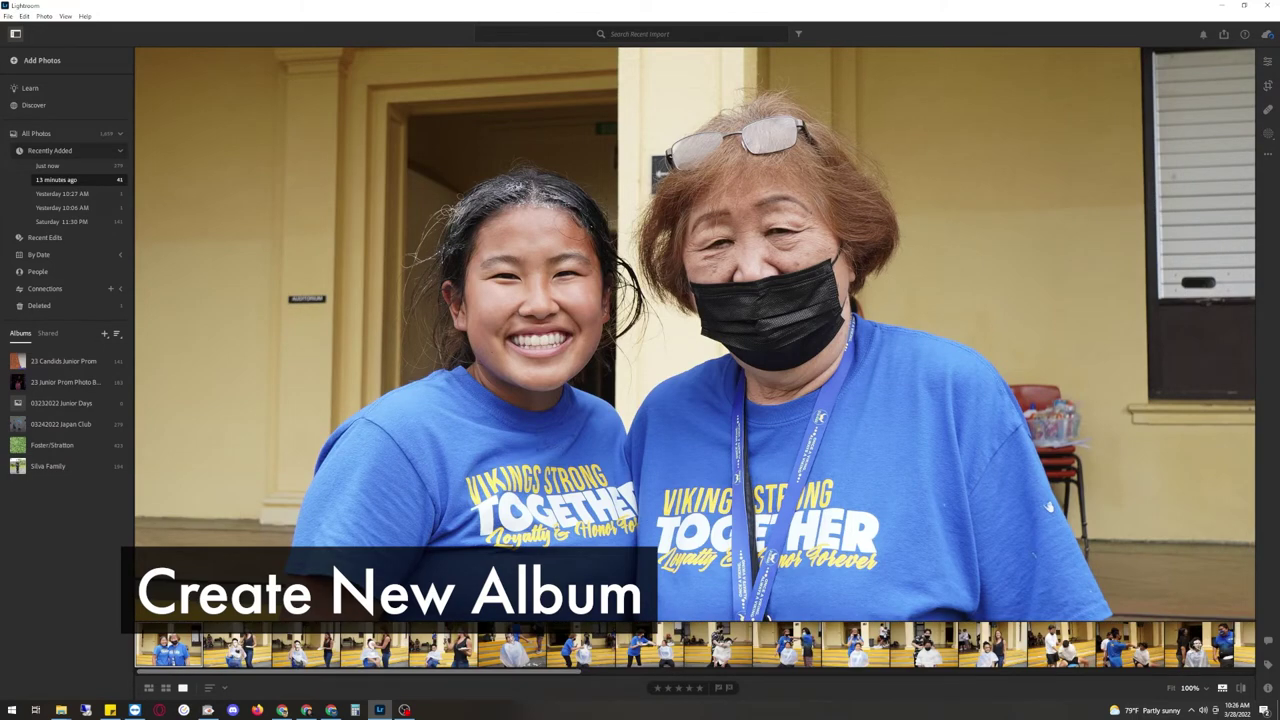
scroll(1048, 507, "down", 10)
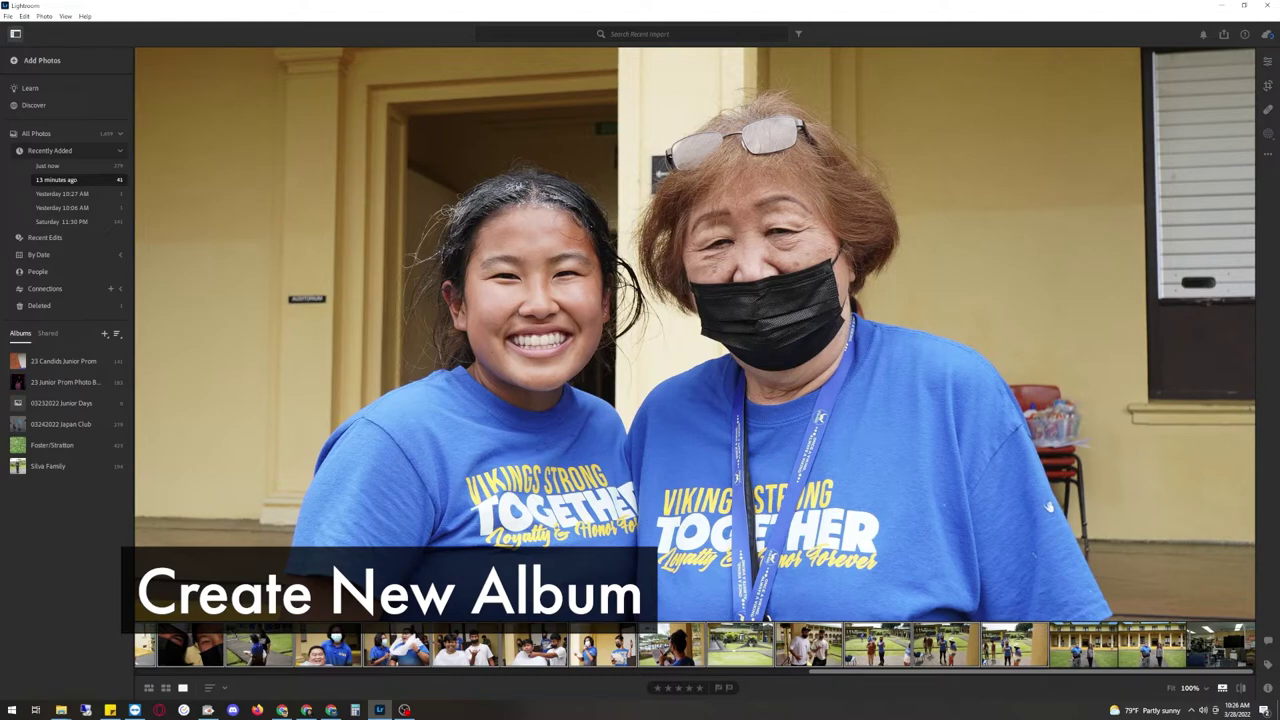
key("Right")
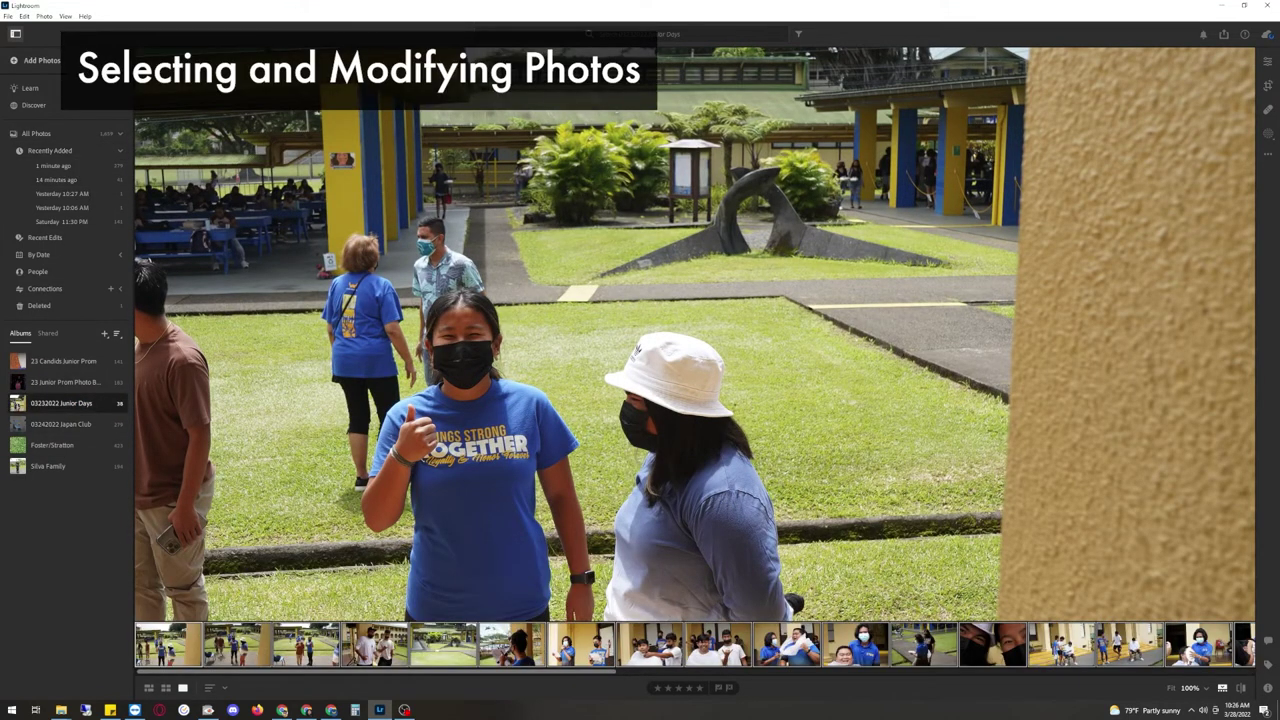
Look through the photos of the 03232022 Junior Days album and view the current photo fitted to the window.
scroll(694, 645, "right", 10)
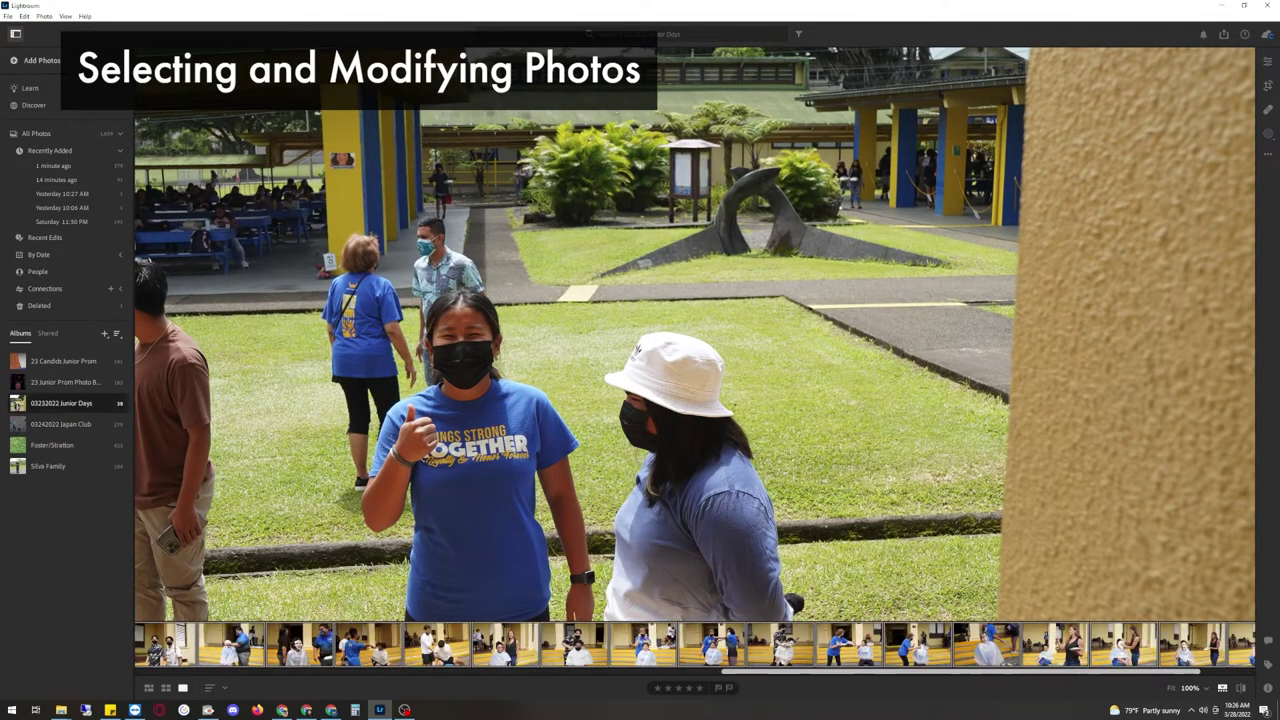
scroll(694, 645, "left", 10)
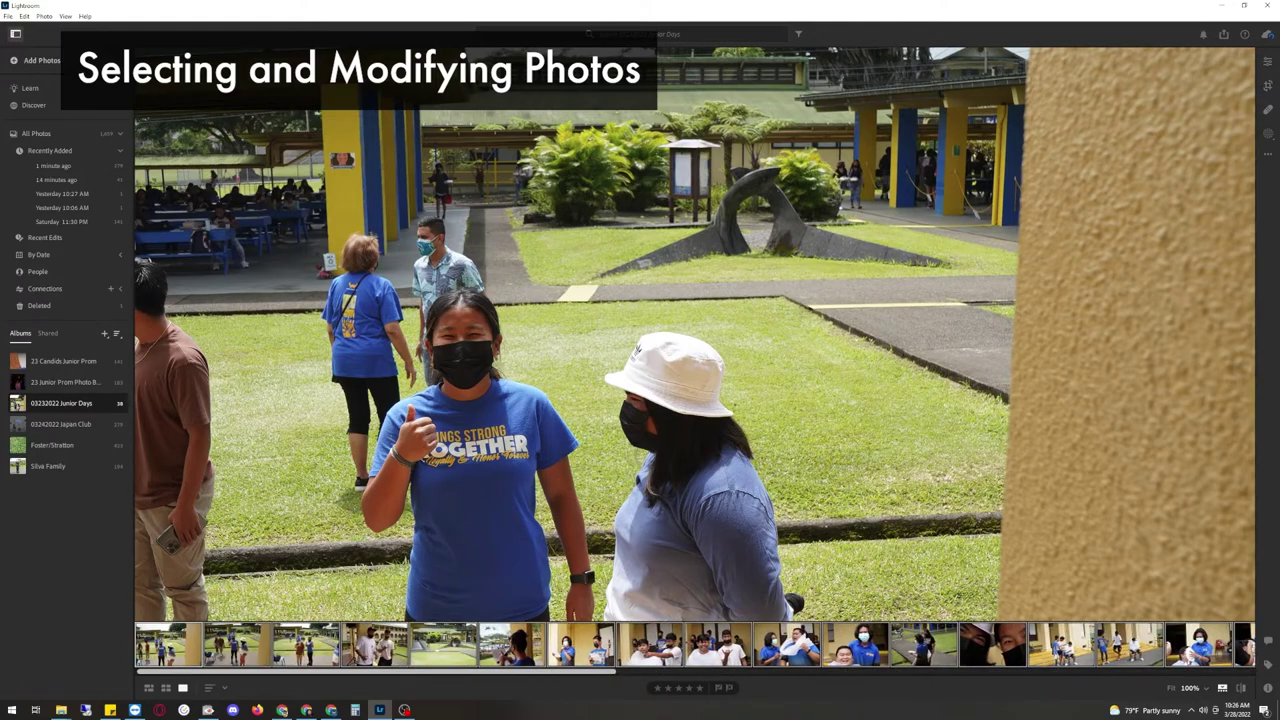
key("z")
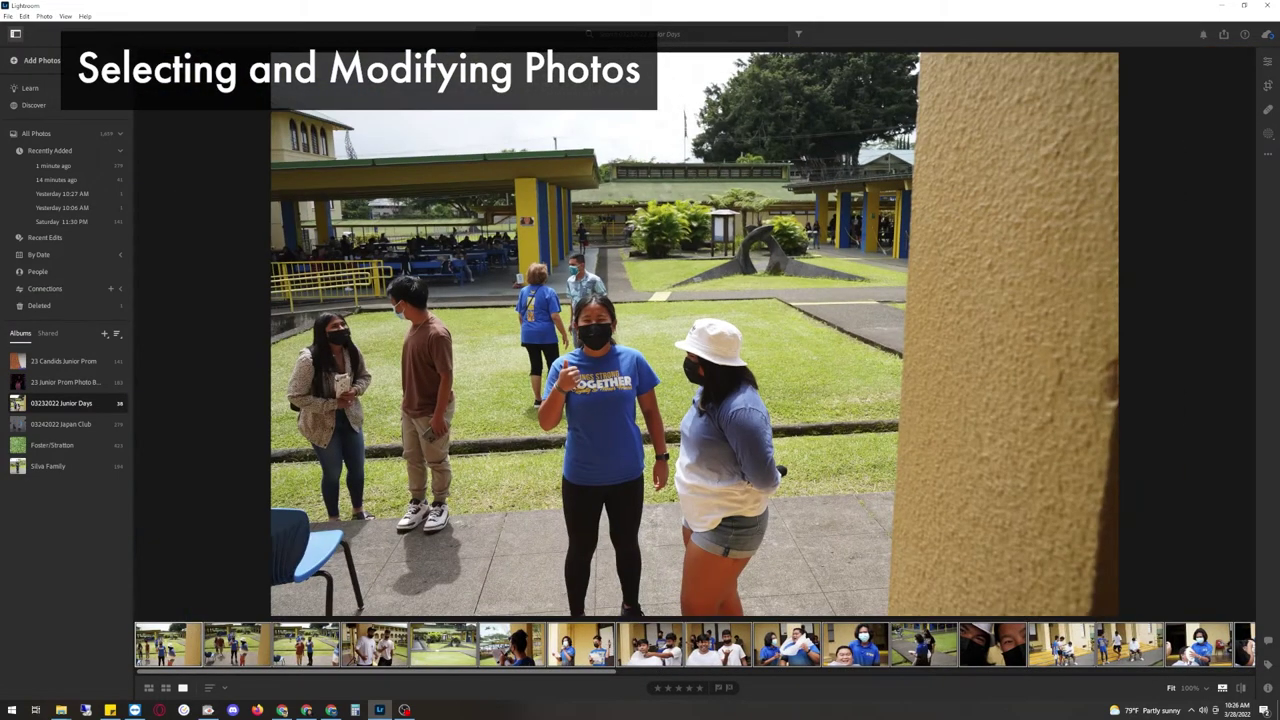
Look through the first photos of the 03232022 Junior Days album, comparing neighbouring shots to choose one worth editing.
key("space")
key("space")
key("Right")
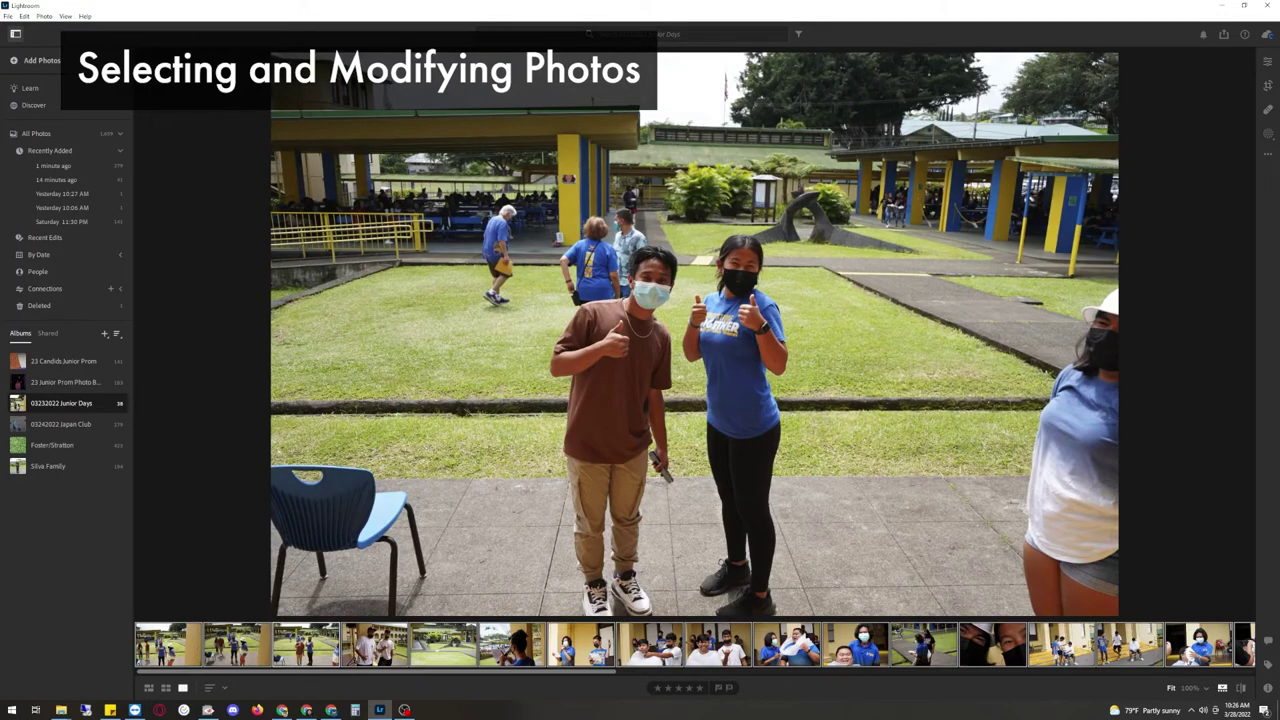
key("Left")
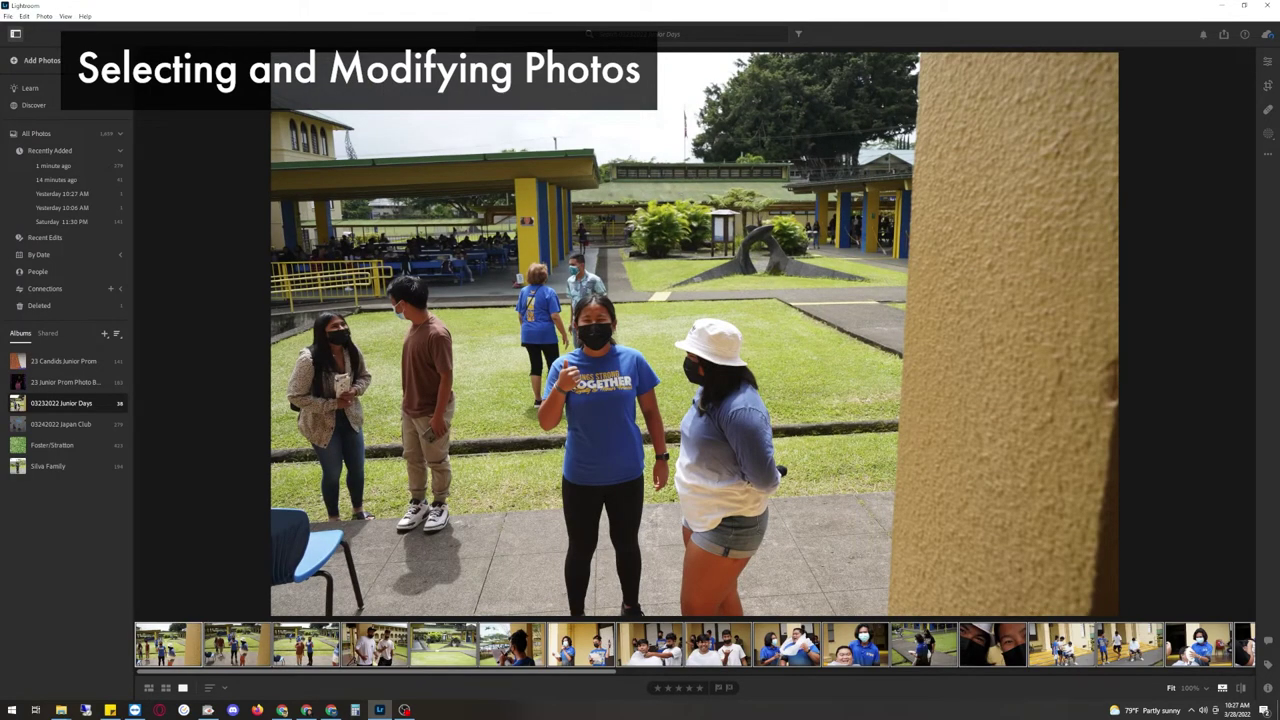
key("Right")
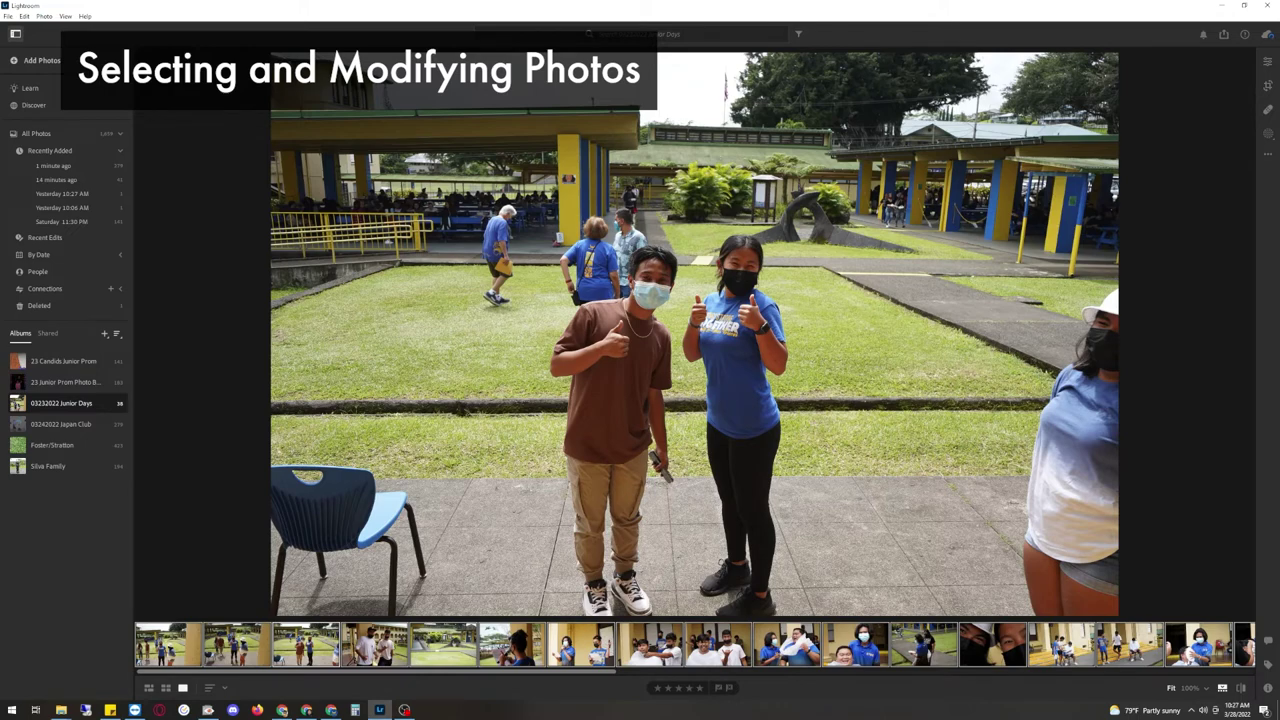
key("Right")
key("Right")
key("Left")
key("Left")
key("Left")
key("Right")
Apply automatic light and color adjustments to the photo of two students giving thumbs-up and straighten it automatically.
left_click(1267, 61)
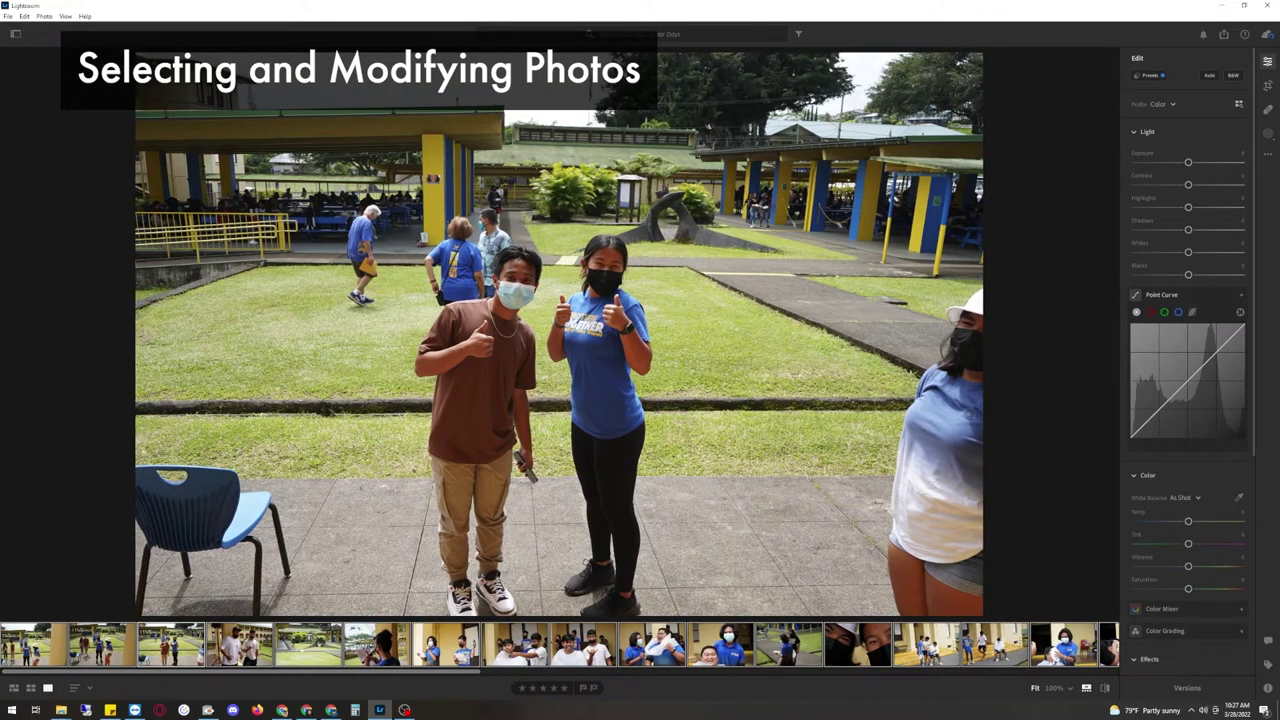
left_click(1209, 75)
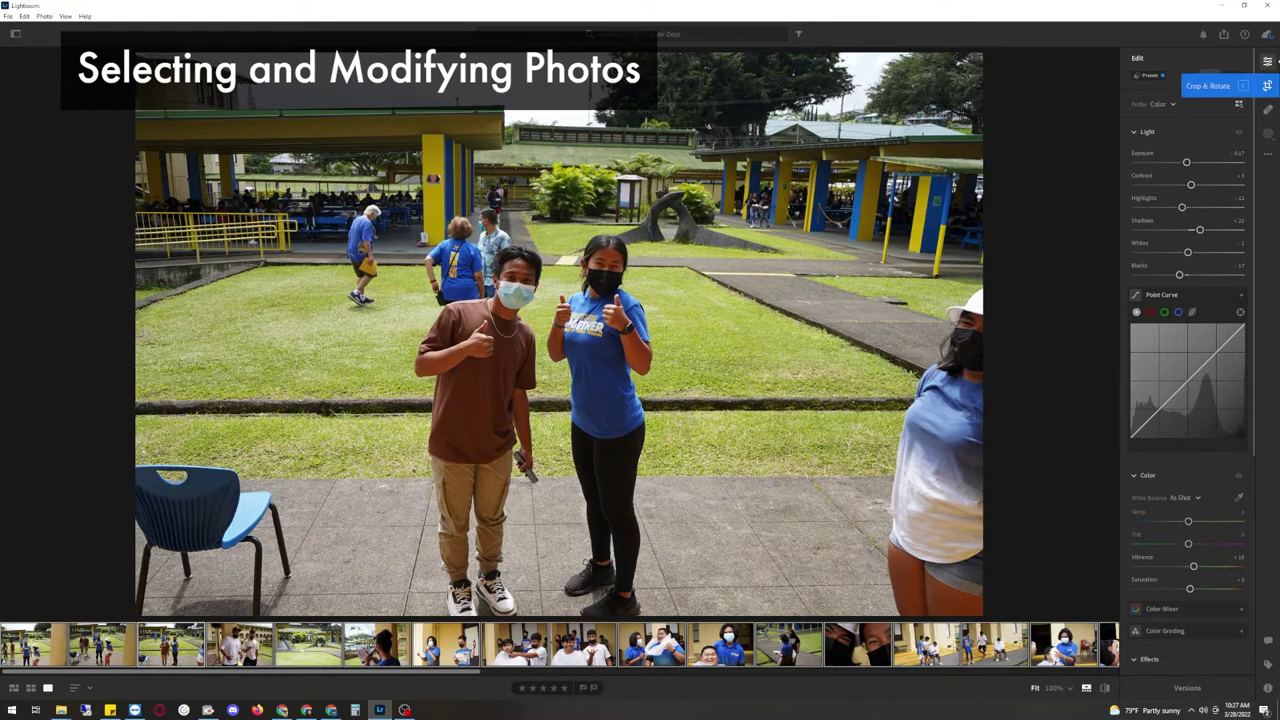
left_click(1268, 86)
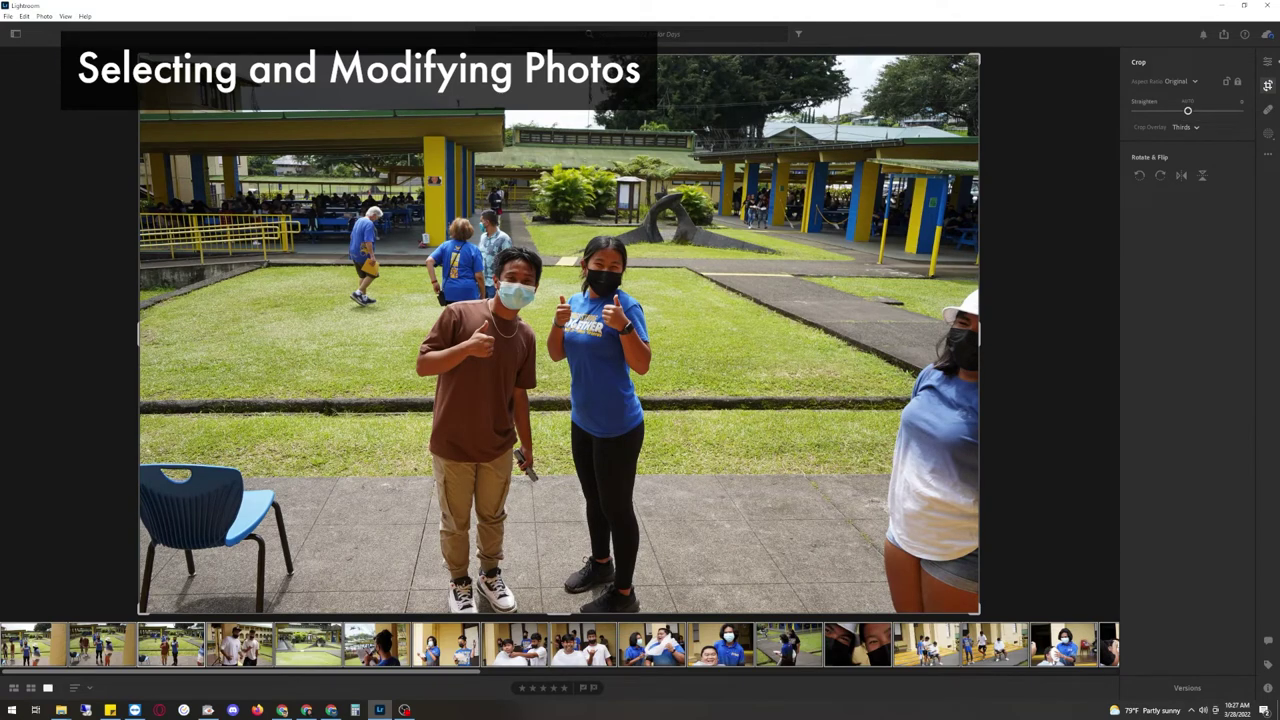
left_click(1187, 101)
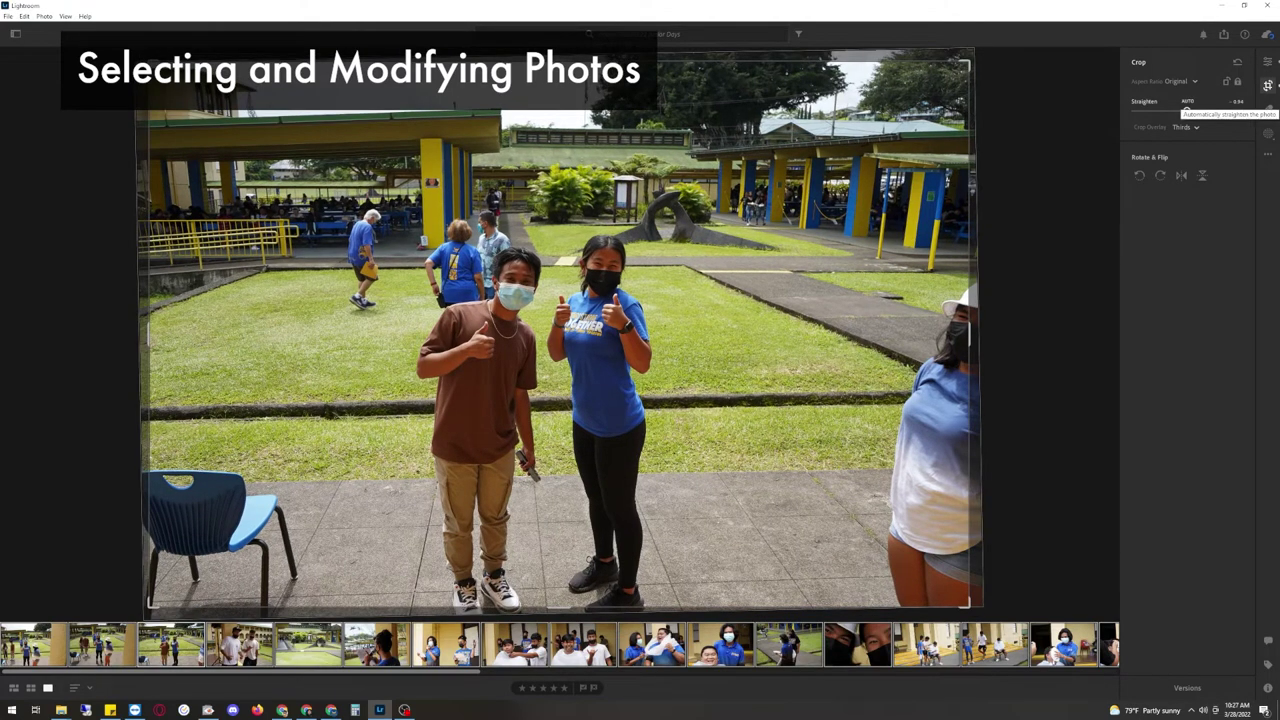
key("Return")
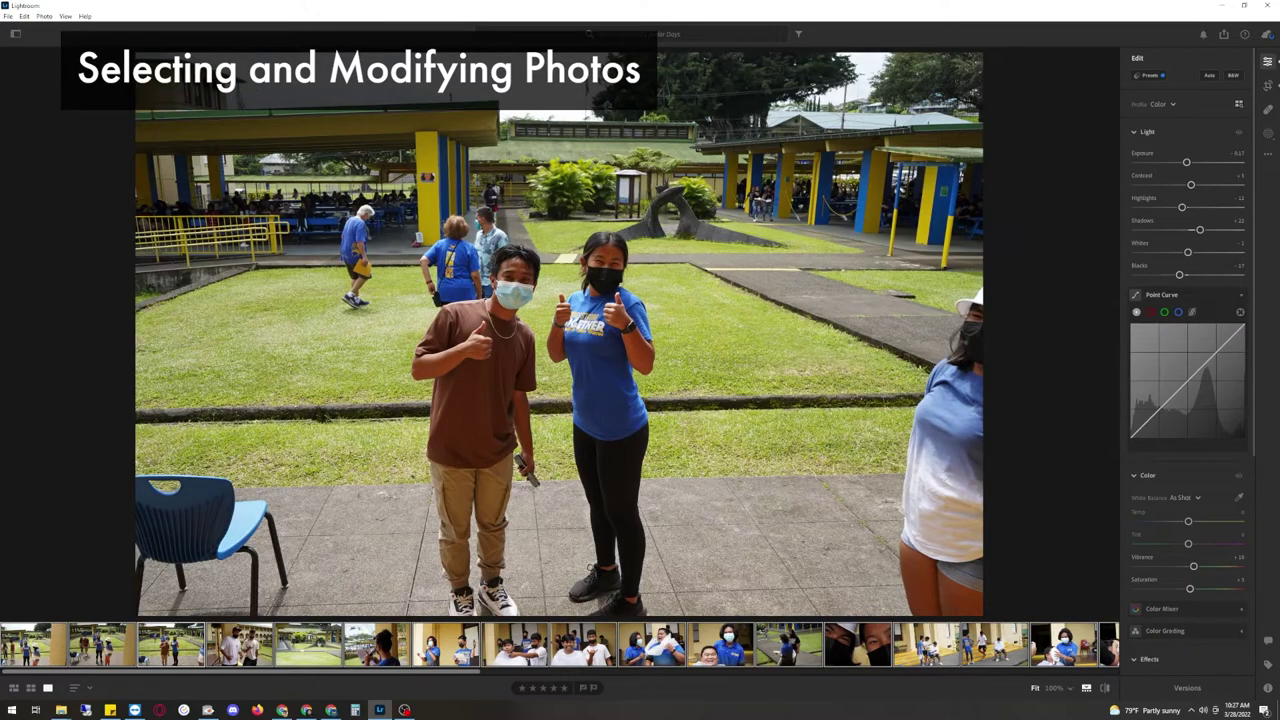
Crop the thumbs-up photo in around the two students and switch the crop to portrait orientation.
left_click(1268, 86)
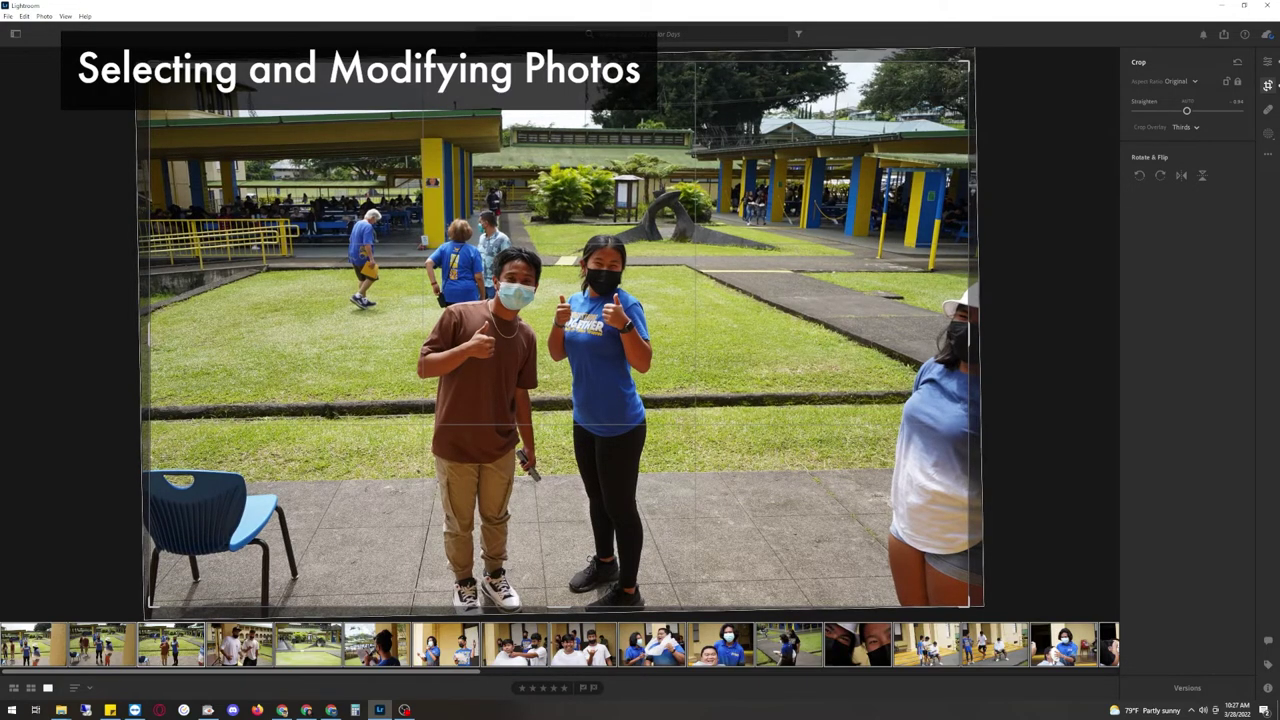
left_click_drag(969, 61, 815, 163)
left_click_drag(559, 334, 422, 394)
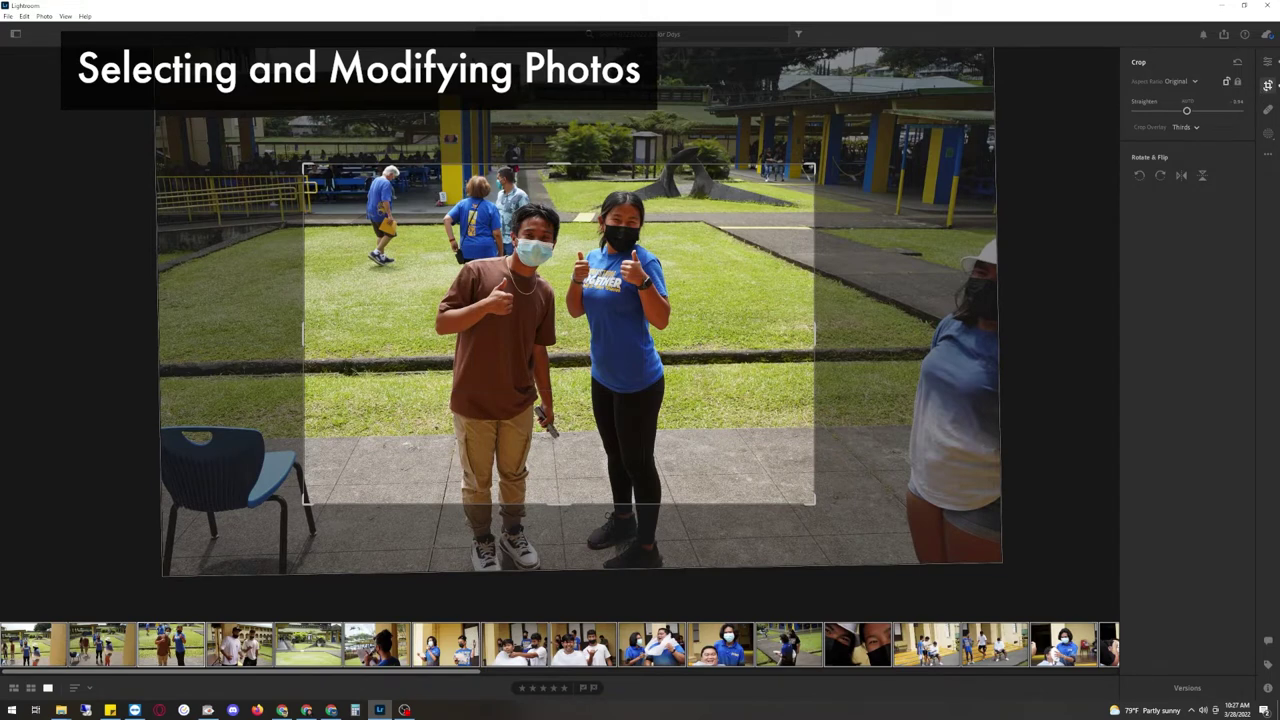
key("x")
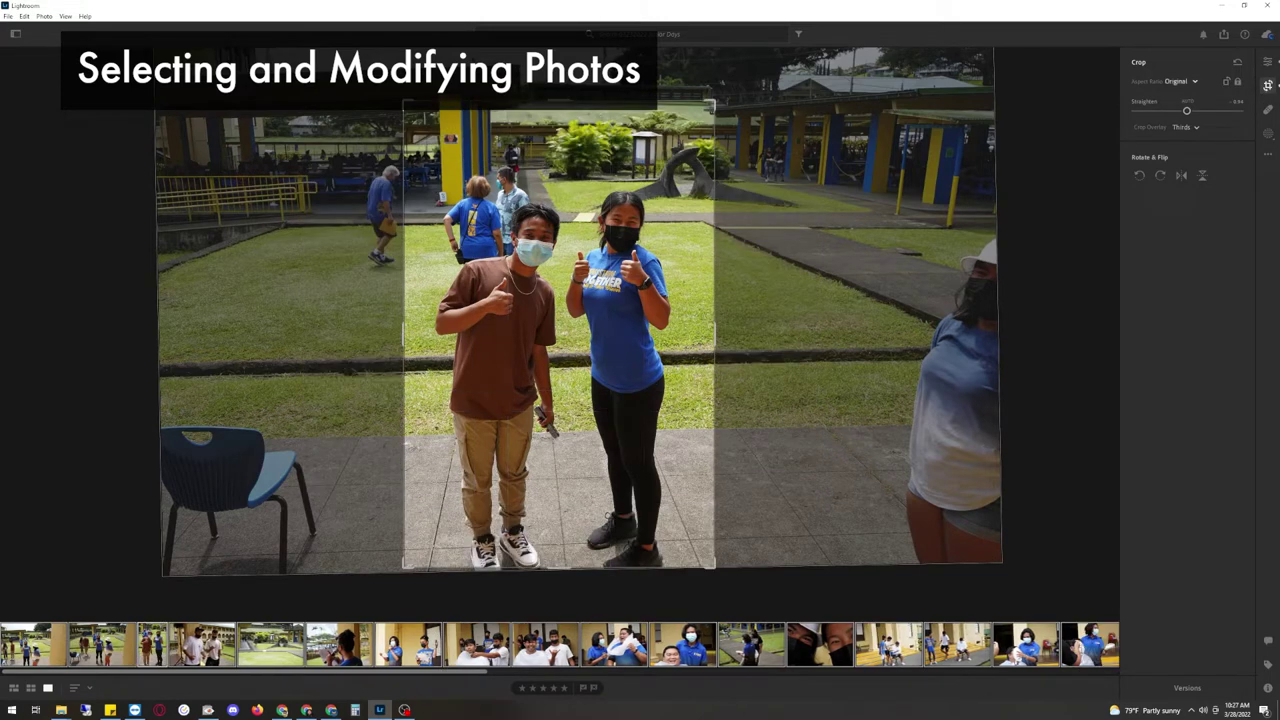
Tighten the portrait crop around the two students while keeping their shoes in frame, apply it, and flag the photo as a pick.
left_click_drag(714, 101, 685, 146)
left_click_drag(634, 464, 617, 512)
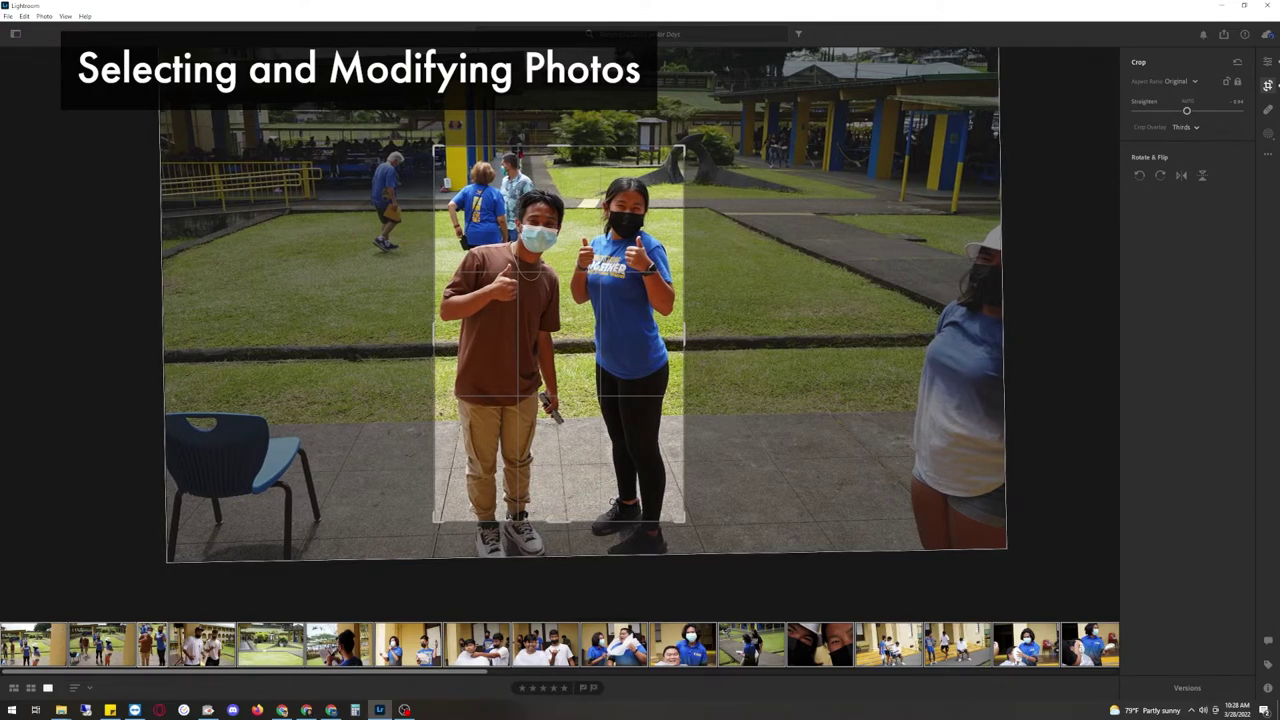
left_click_drag(613, 502, 609, 470)
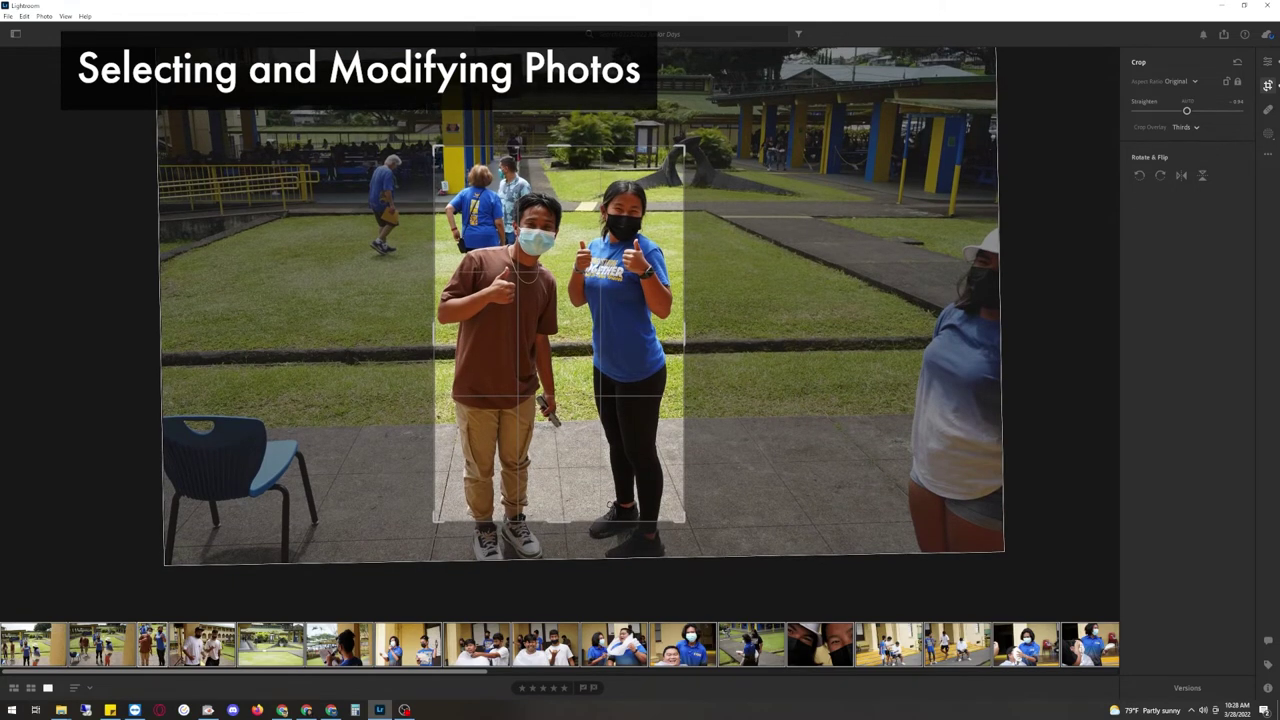
left_click_drag(684, 146, 707, 112)
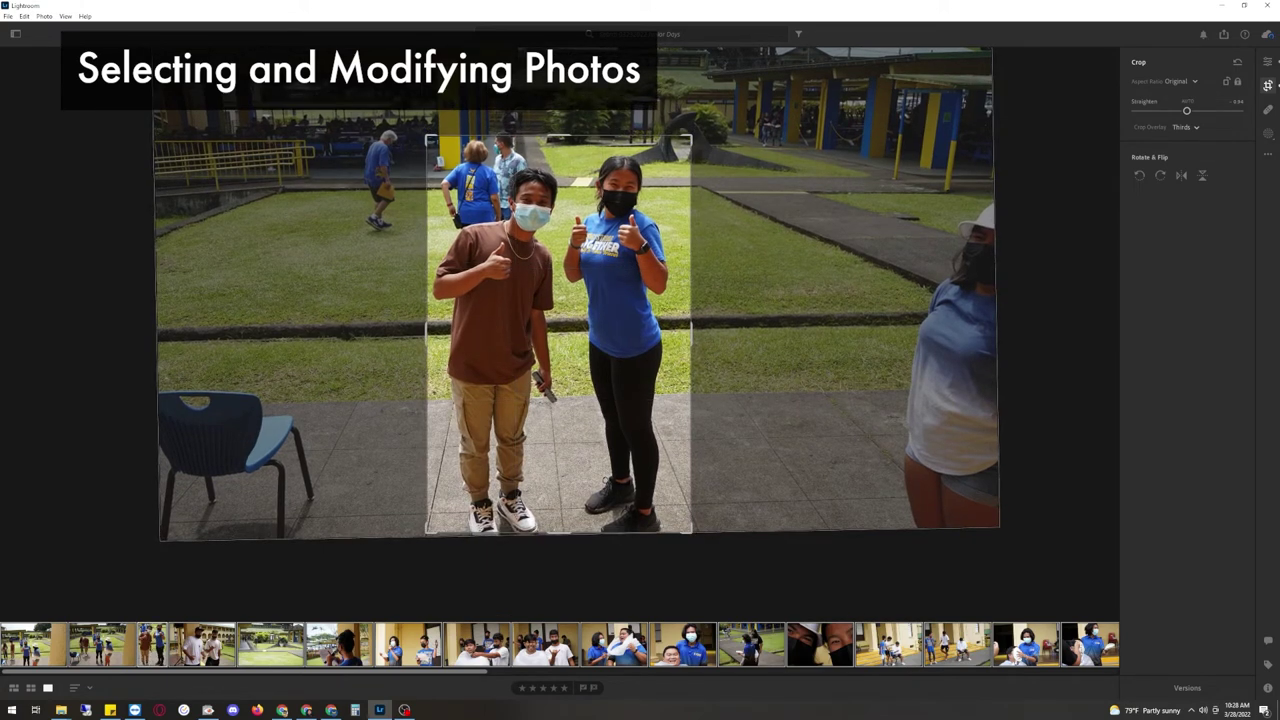
key("Return")
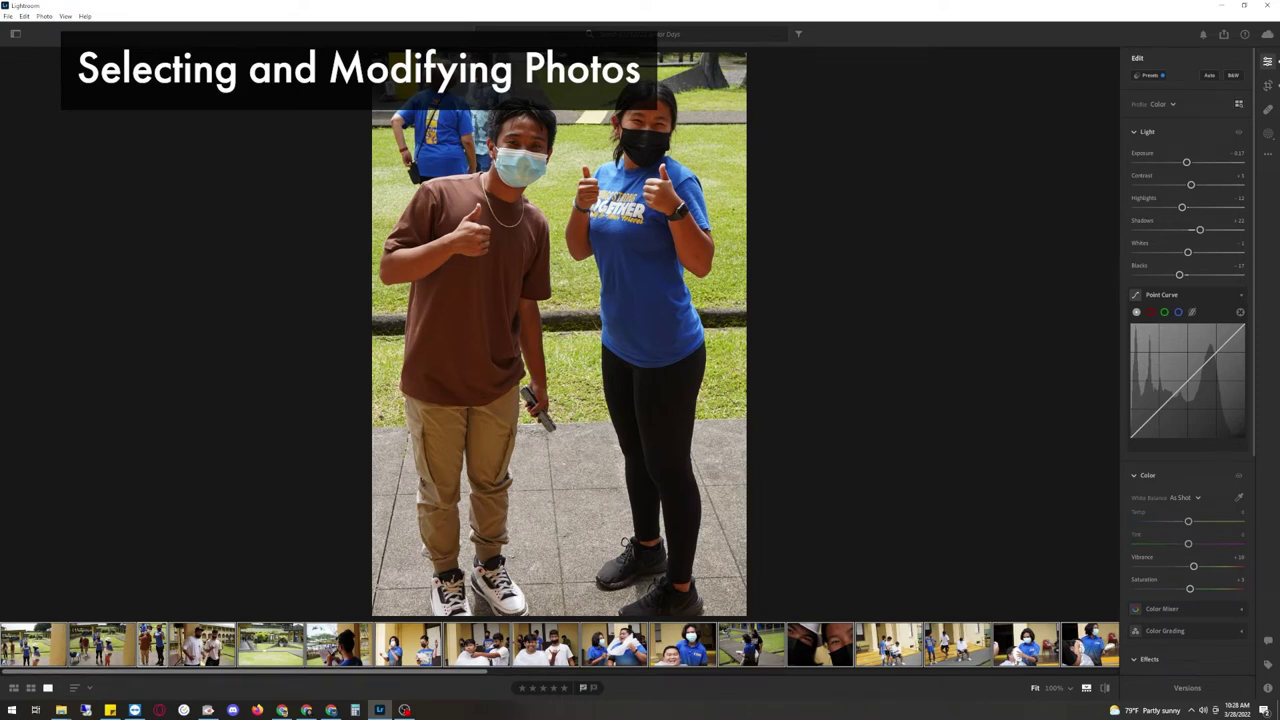
left_click(582, 687)
Apply automatic adjustments to the next photo, of two people in white shirts, and flag it as a pick.
key("Right")
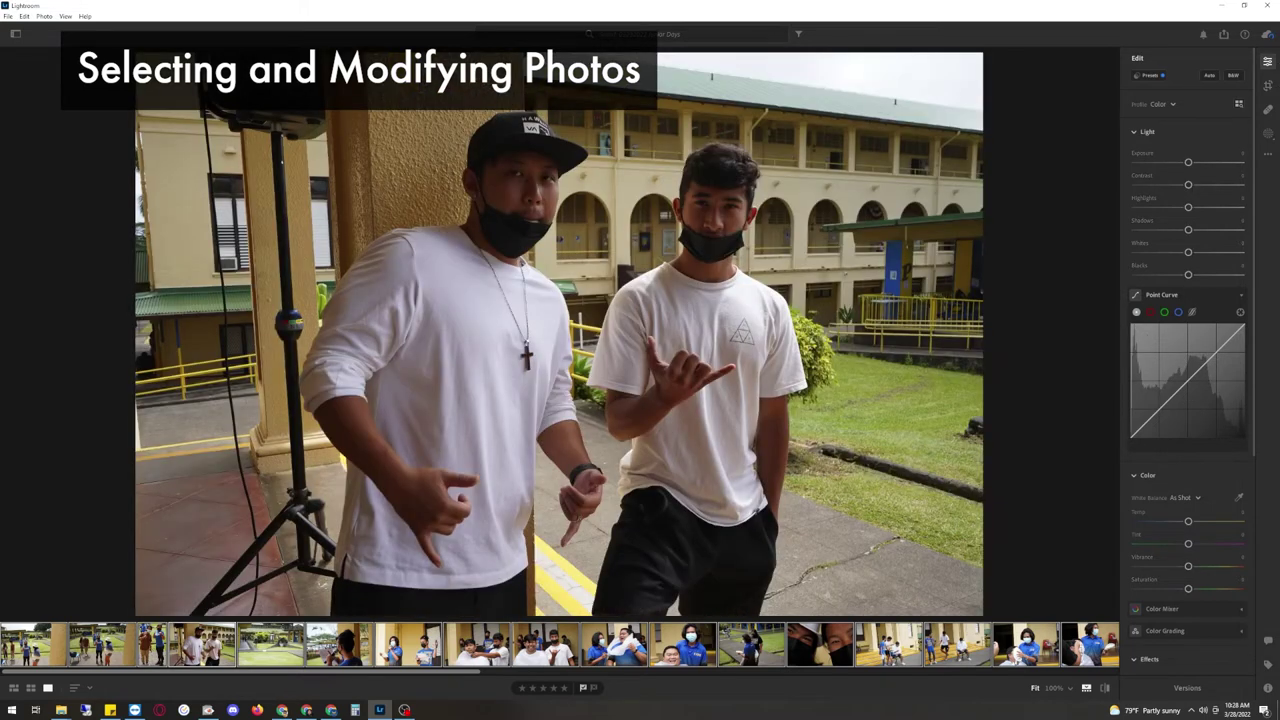
key("Right")
left_click(1209, 75)
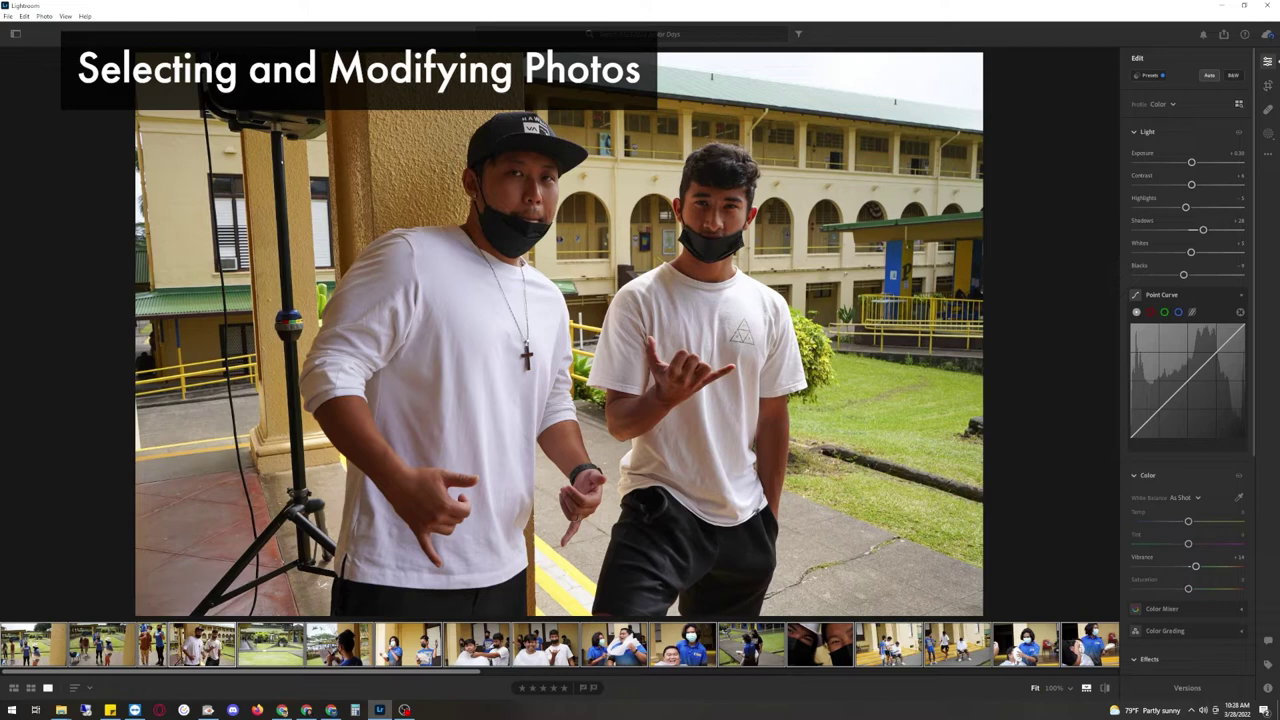
key("p")
Skip the courtyard sculpture photo and apply automatic adjustments to the photo of the person reading into a microphone.
key("Right")
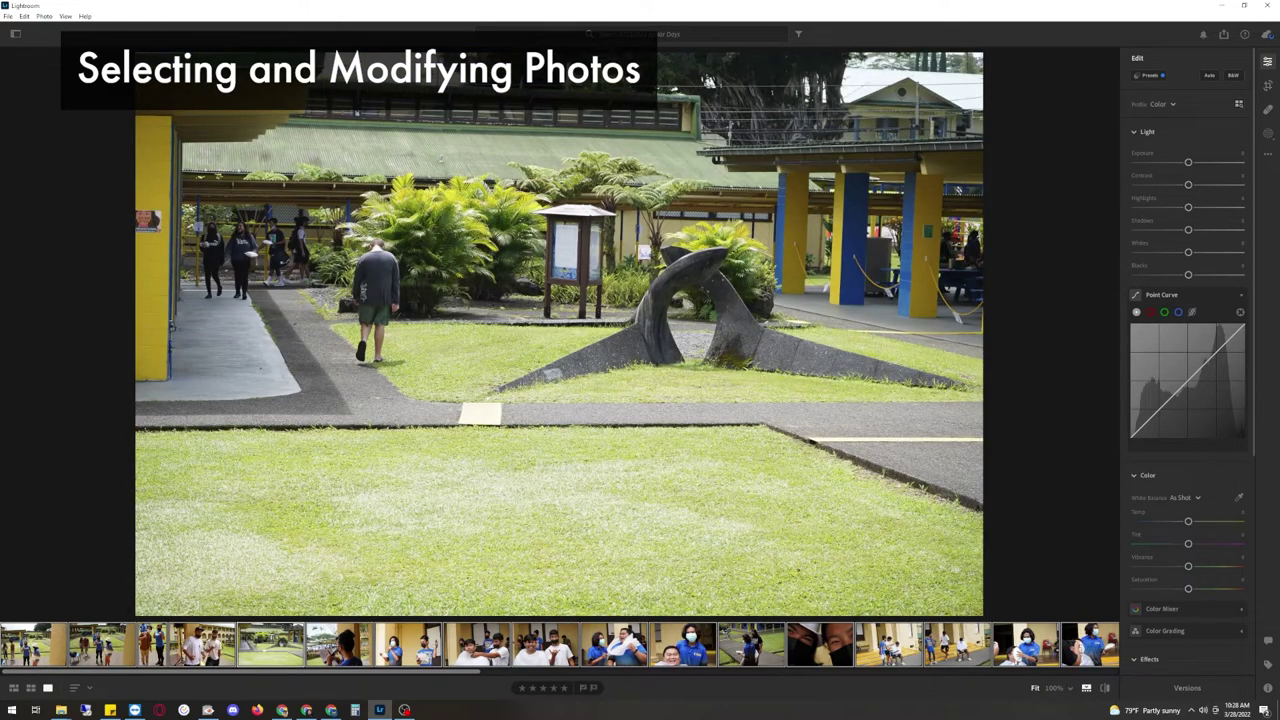
key("Right")
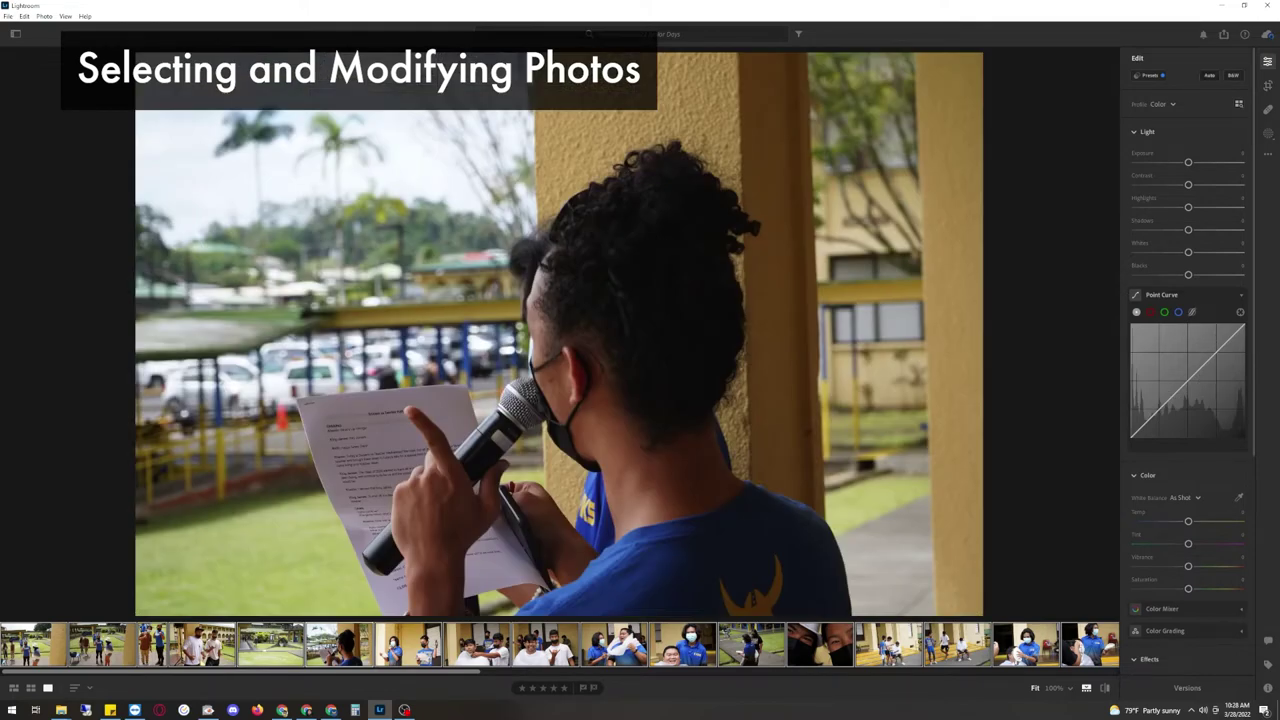
key("shift+a")
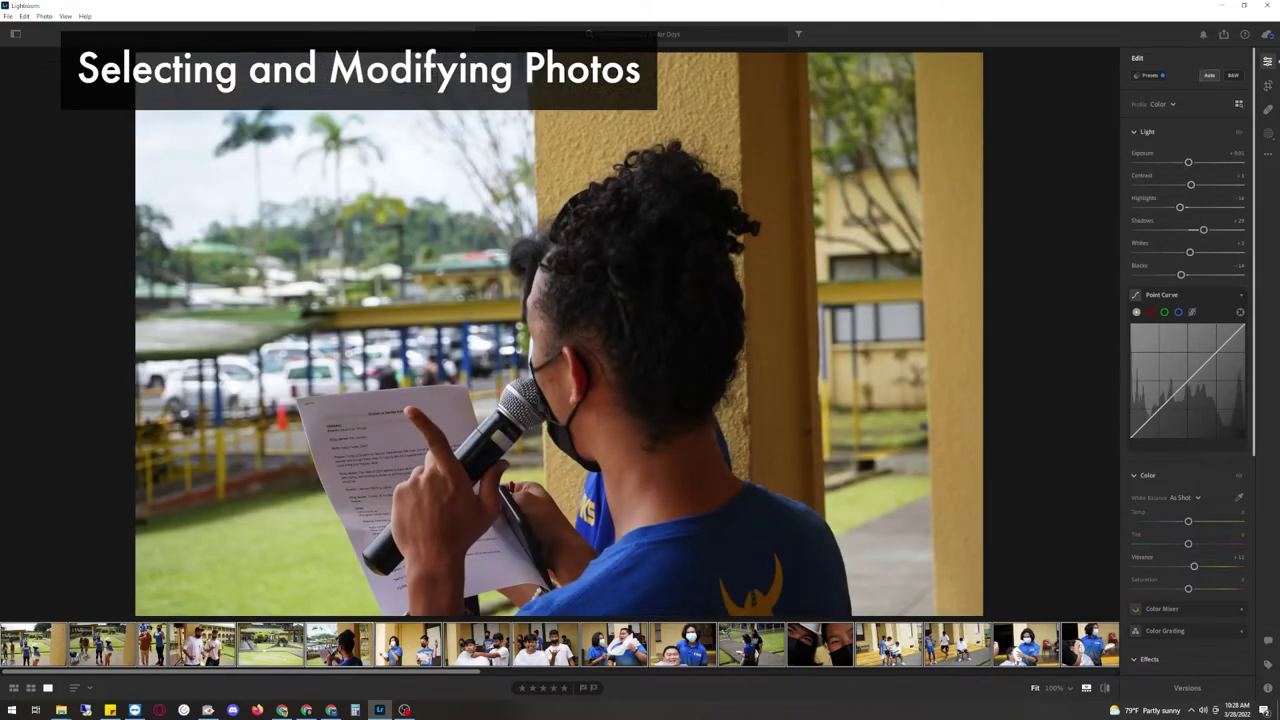
Crop the microphone photo slightly tighter around the speaker at the original aspect ratio and flag it as a pick.
left_click(1267, 85)
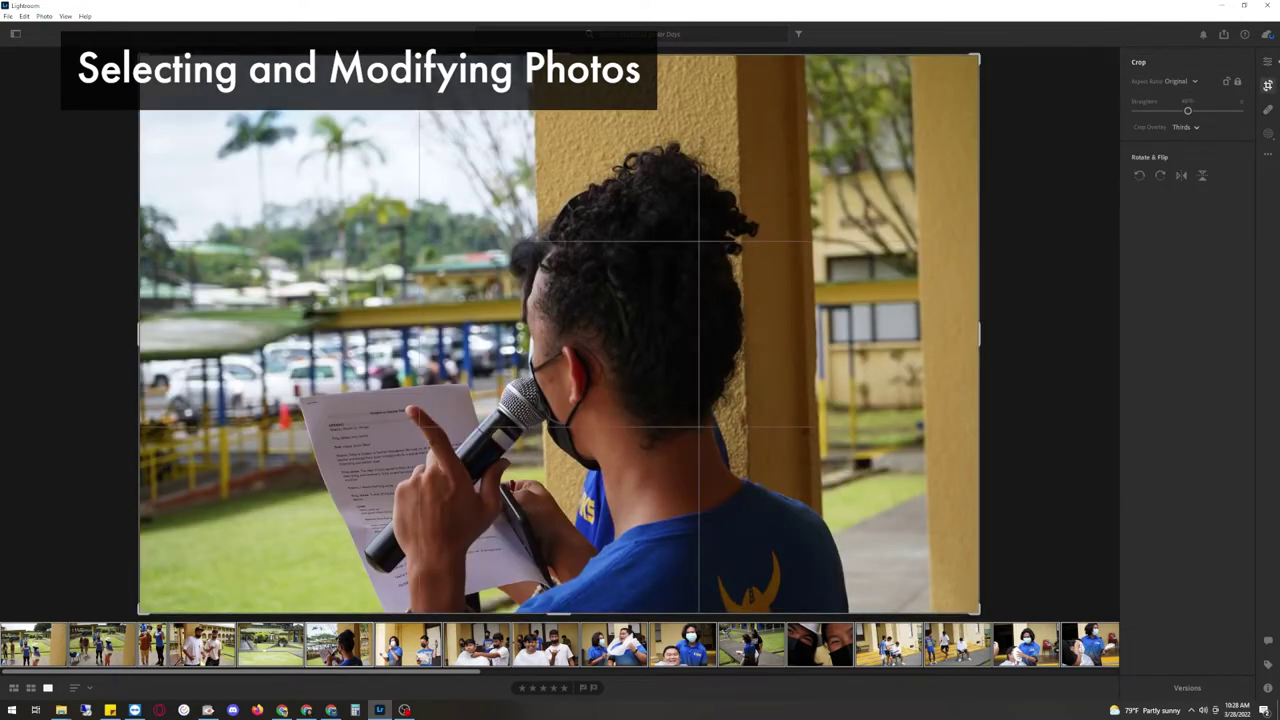
left_click_drag(140, 56, 183, 85)
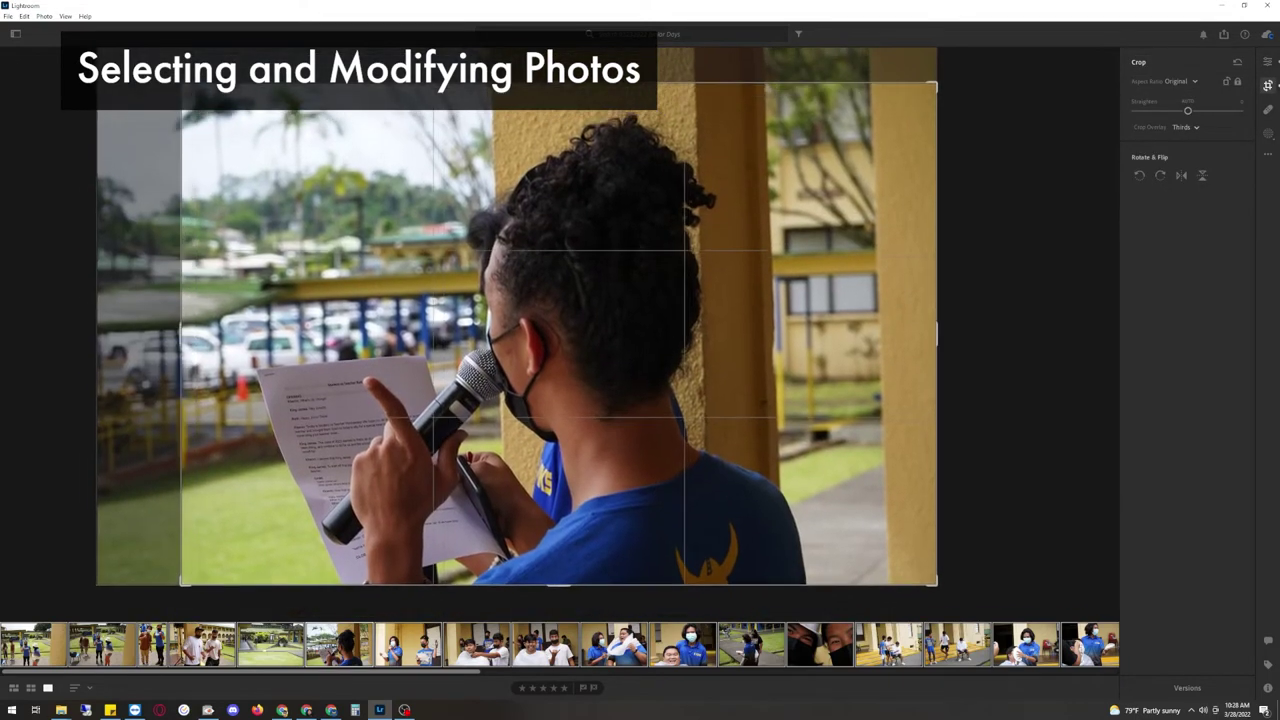
left_click_drag(559, 334, 599, 334)
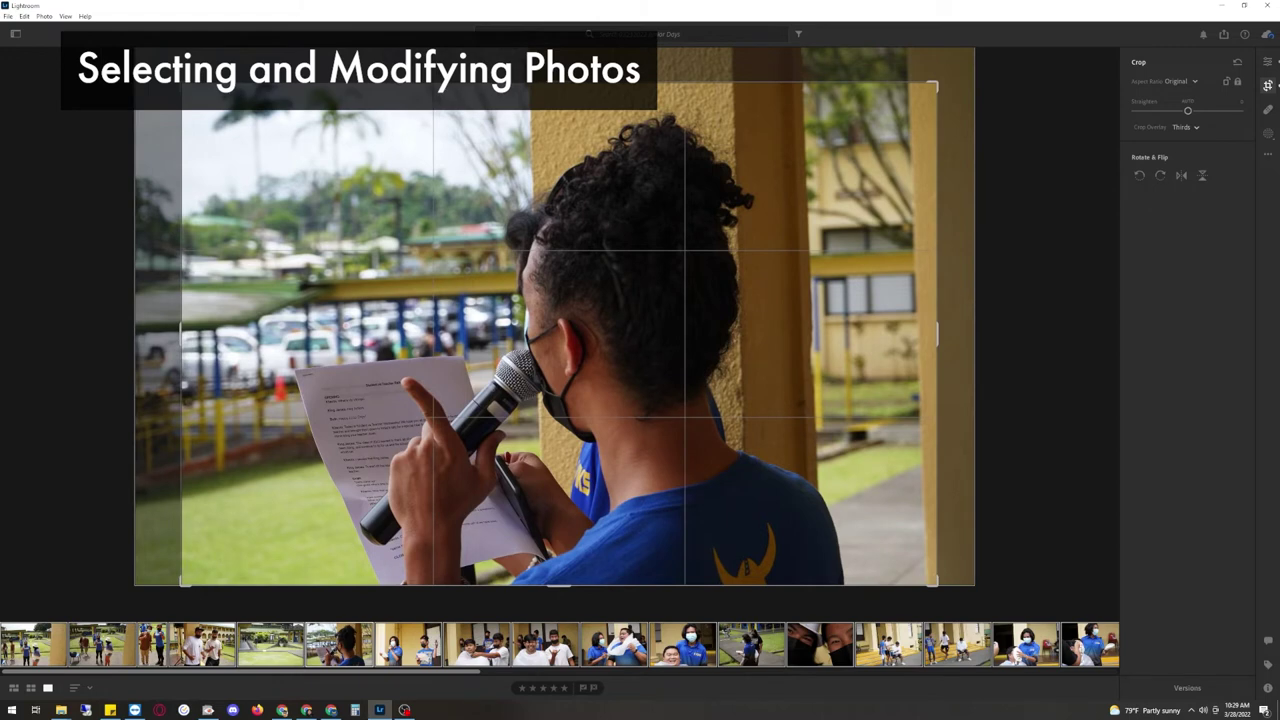
key("Return")
key("z")
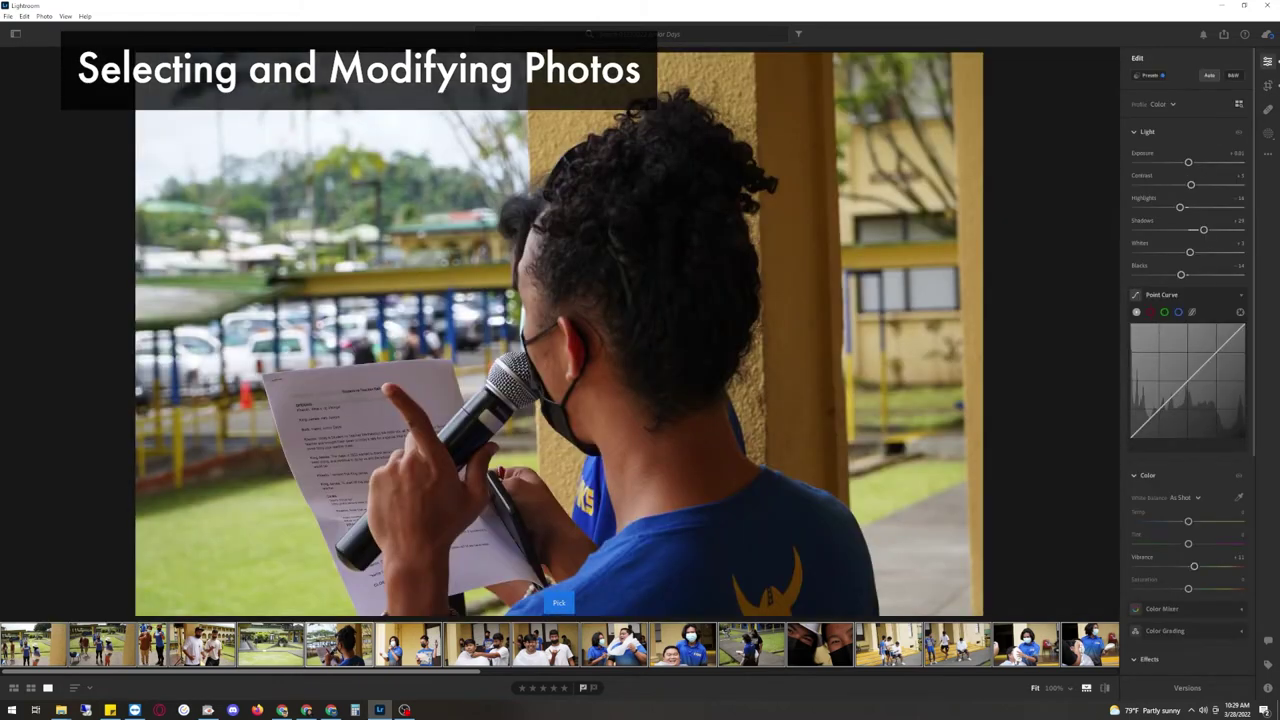
Apply automatic adjustments to the next photo, of two speakers holding microphones and papers.
key("Right")
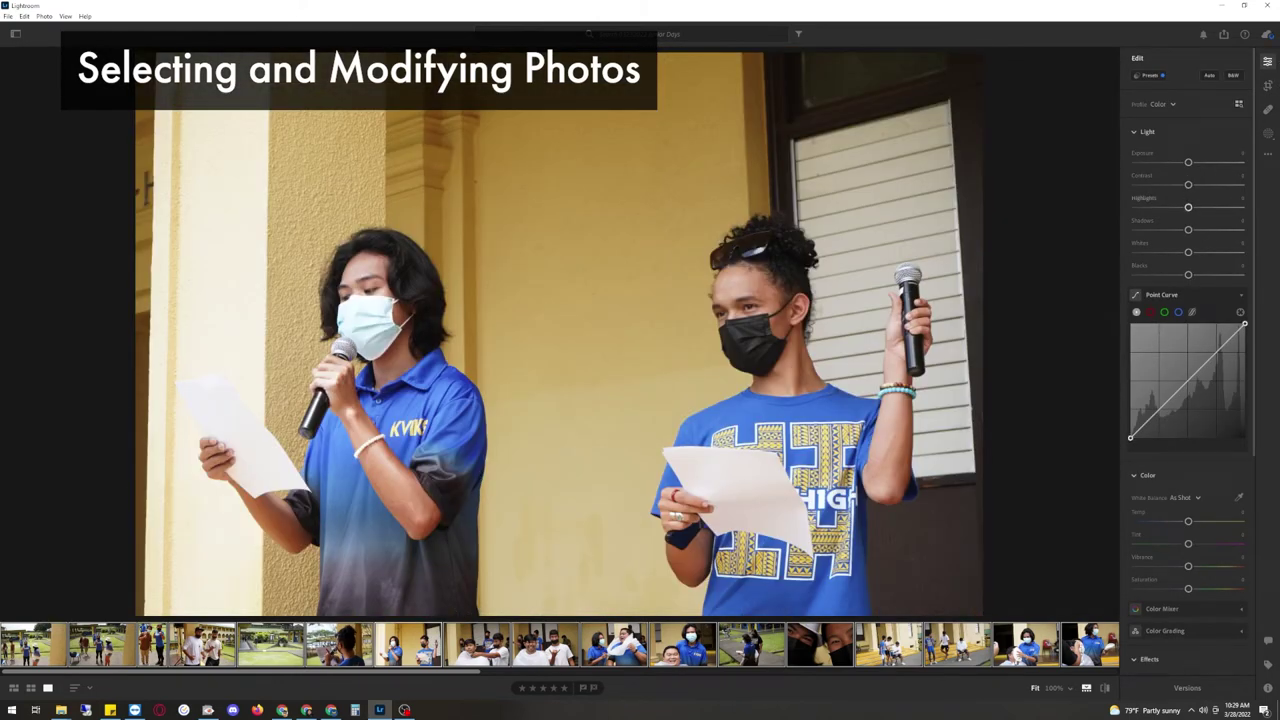
key("shift+a")
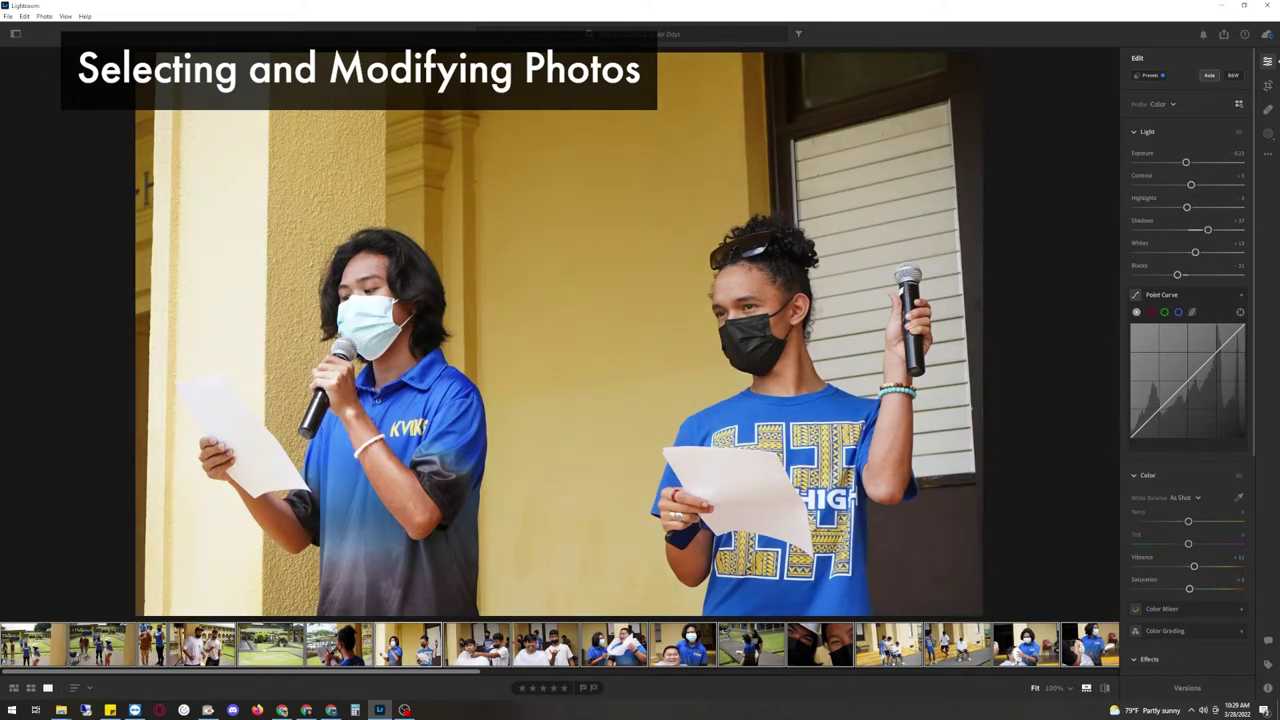
Crop the two-speaker photo slightly tighter, trimming the dark edge beside the column, and flag it as a pick.
key("c")
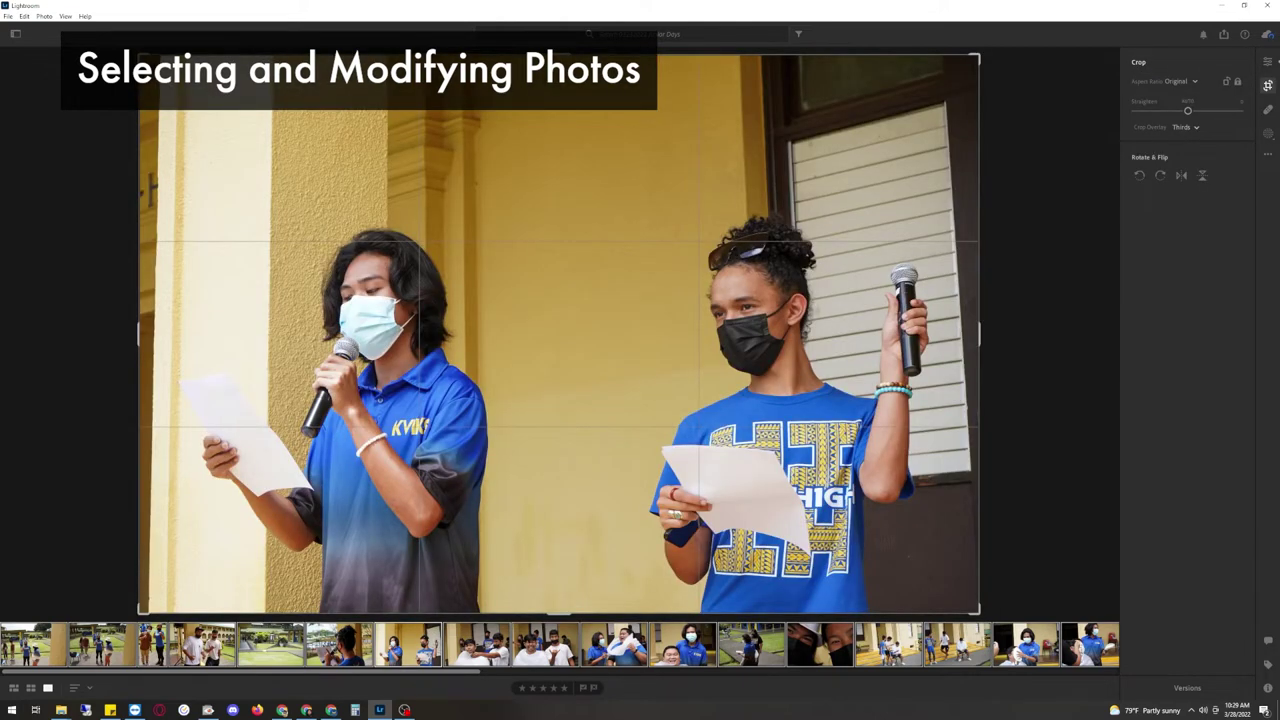
left_click_drag(140, 56, 197, 93)
left_click_drag(559, 334, 608, 334)
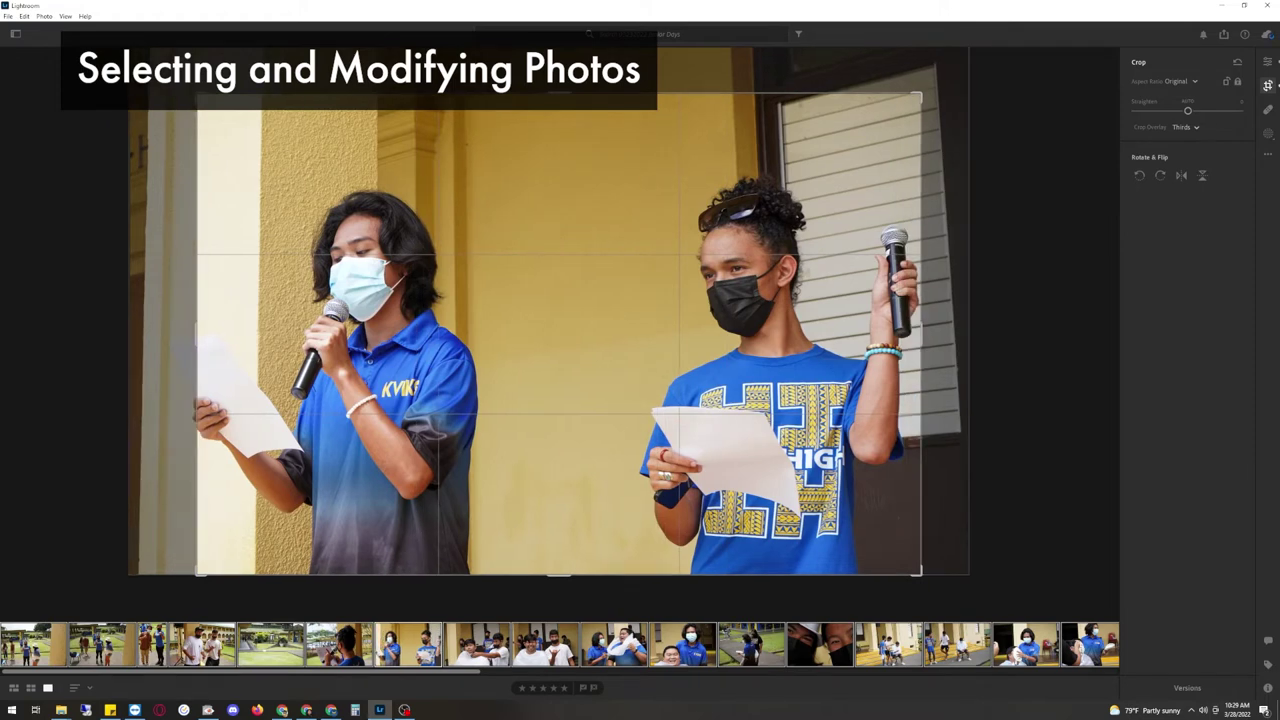
left_click_drag(197, 93, 173, 76)
left_click_drag(559, 334, 542, 334)
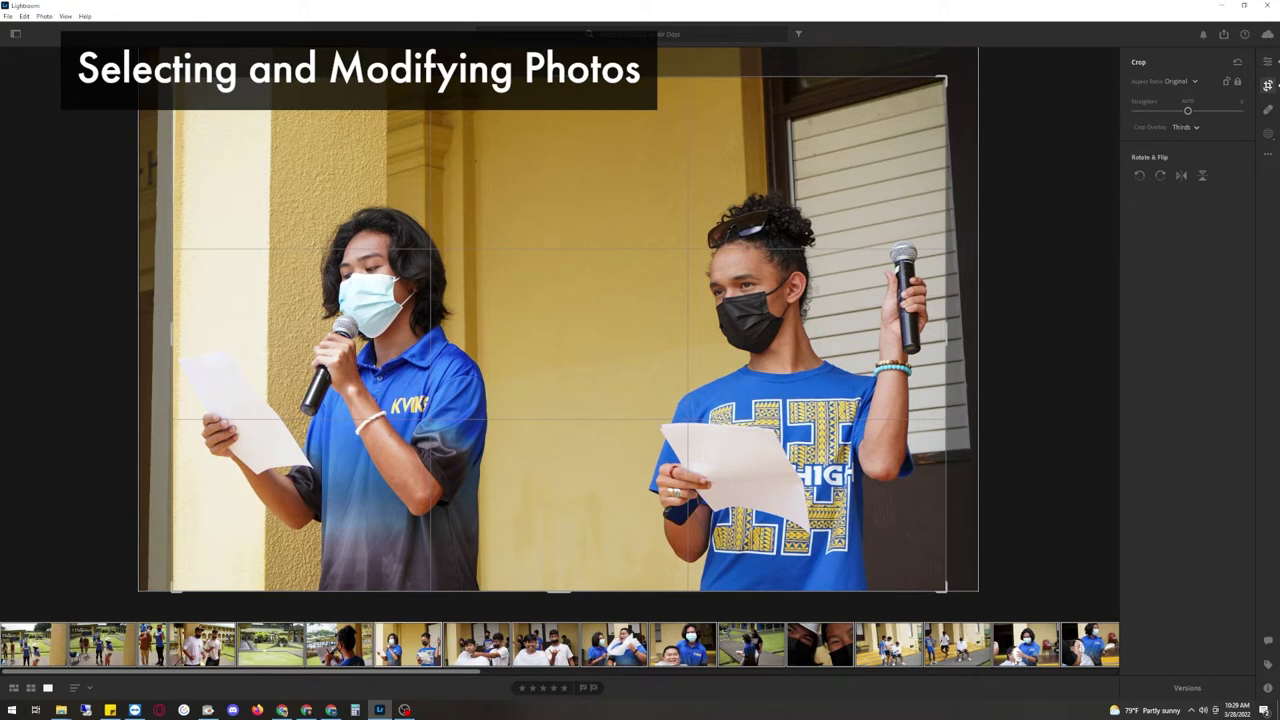
key("e")
key("p")
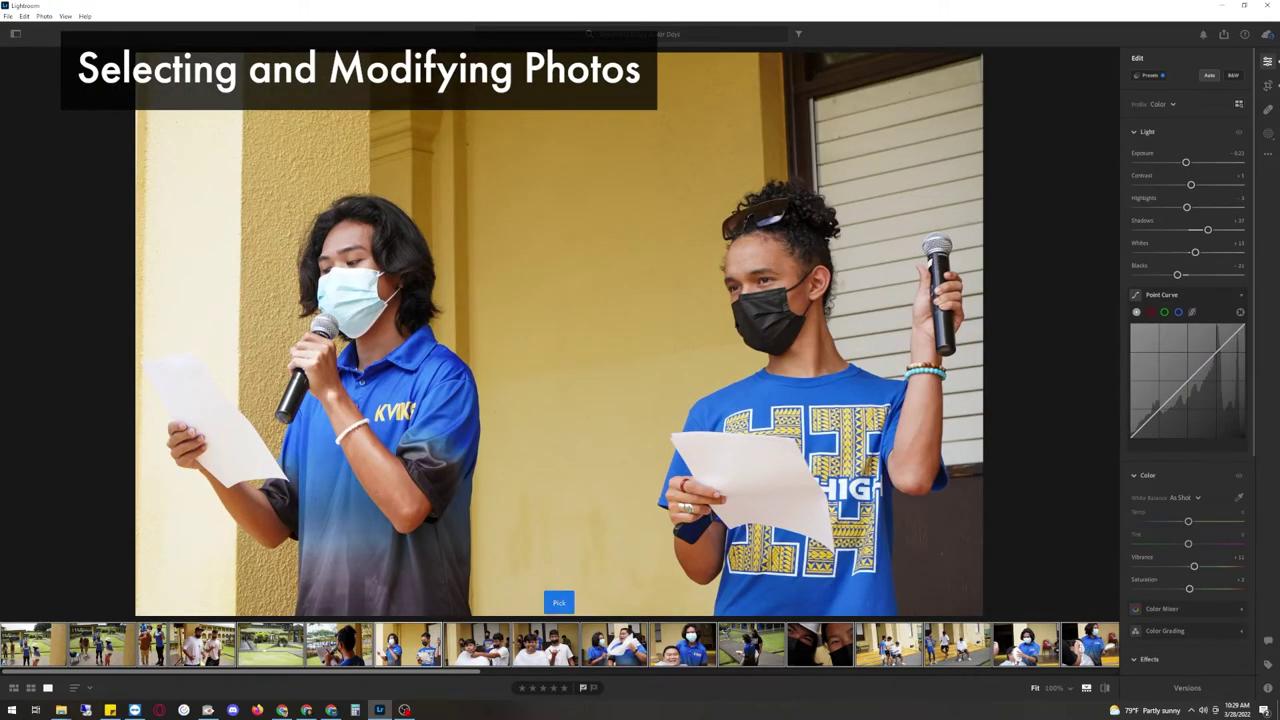
Apply automatic adjustments to the next photo, of a person being wrapped in a white plastic sheet.
key("Right")
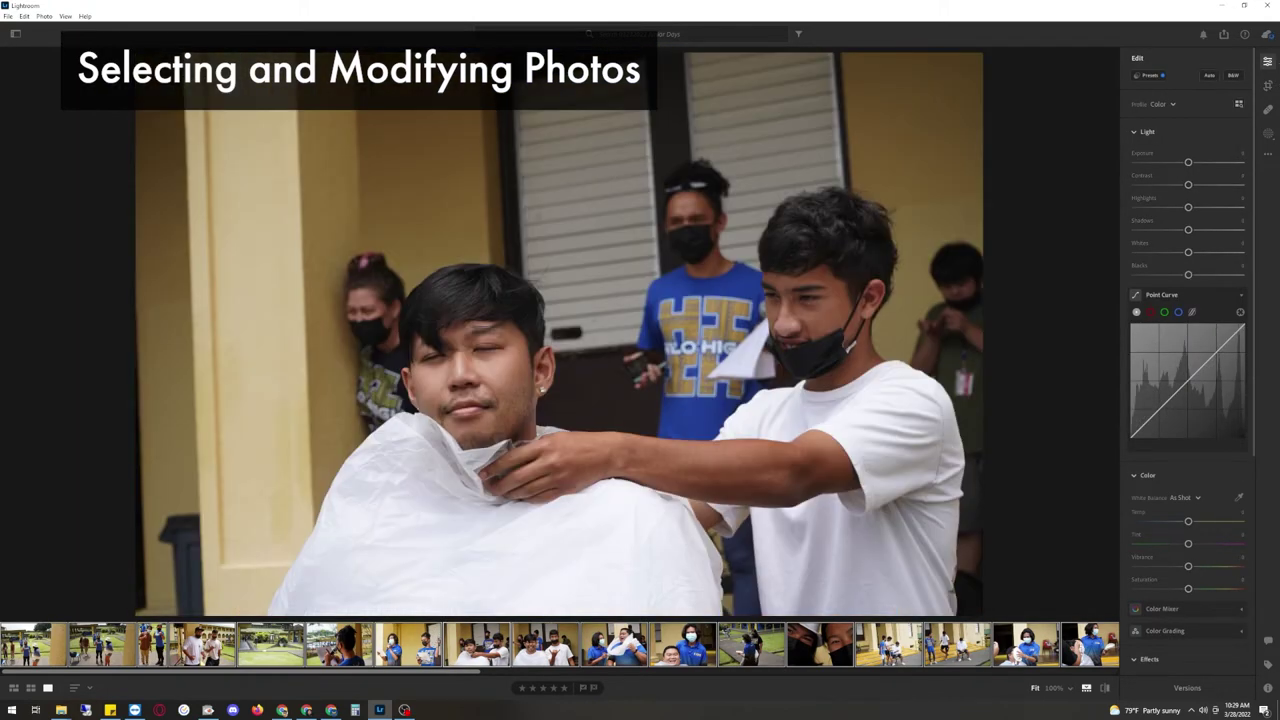
key("shift+a")
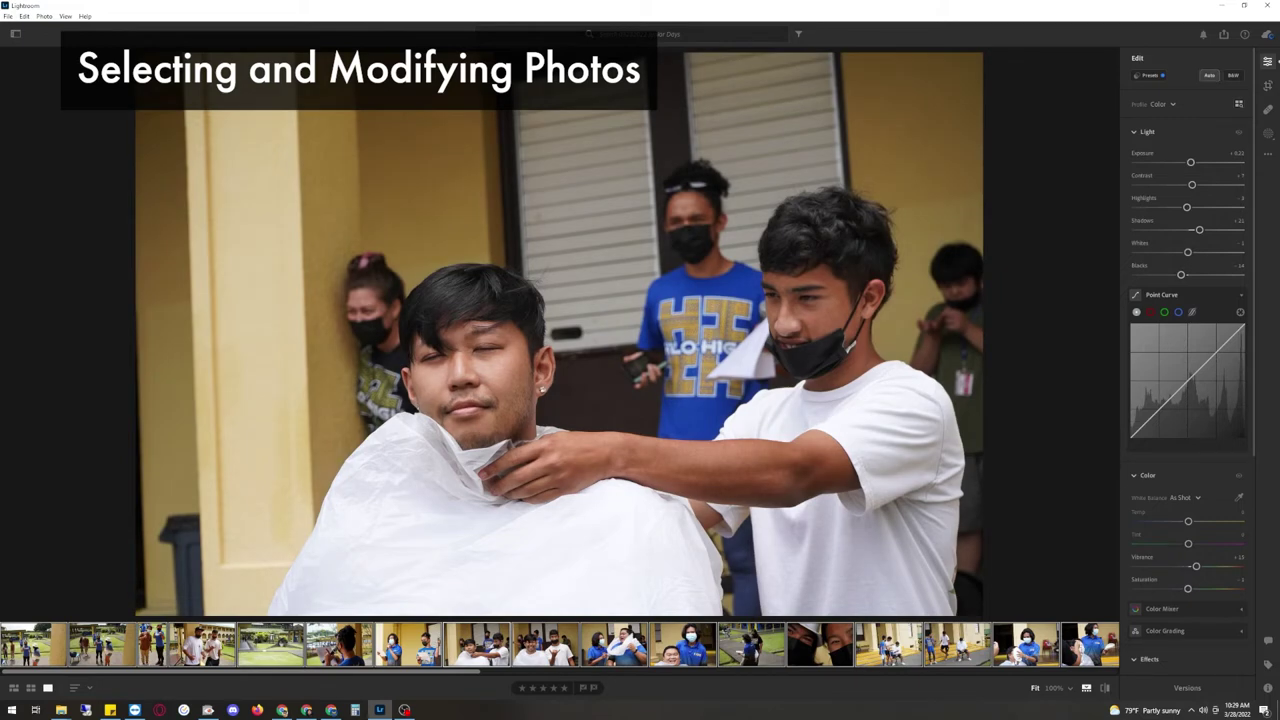
Straighten the plastic-sheet photo clockwise and crop it tighter around the two people in front at the original aspect ratio.
key("c")
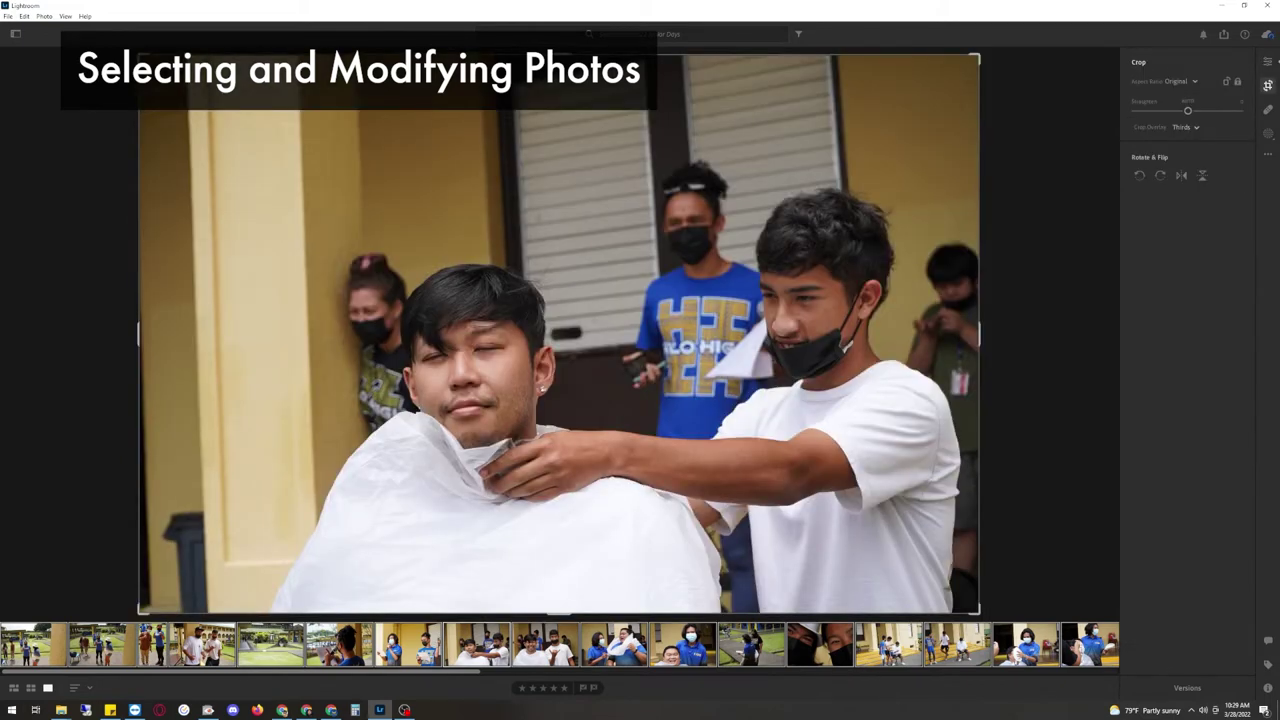
left_click_drag(1188, 110, 1193, 110)
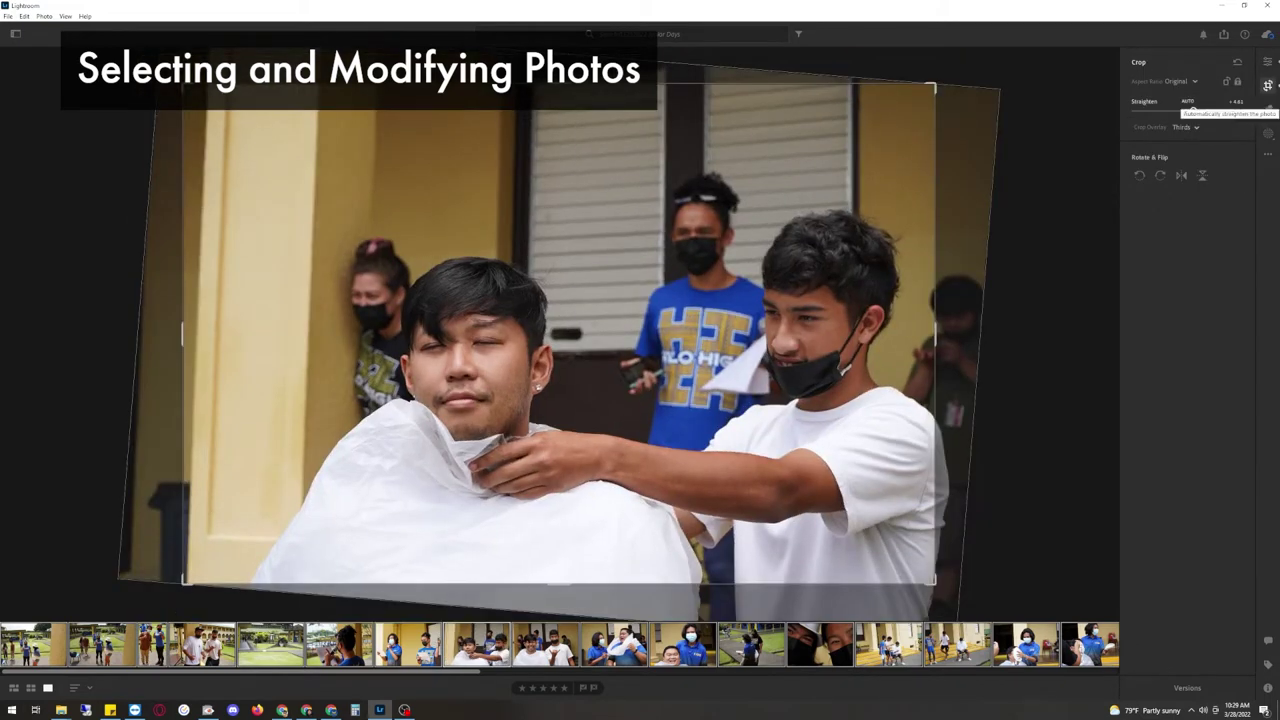
left_click_drag(559, 83, 559, 91)
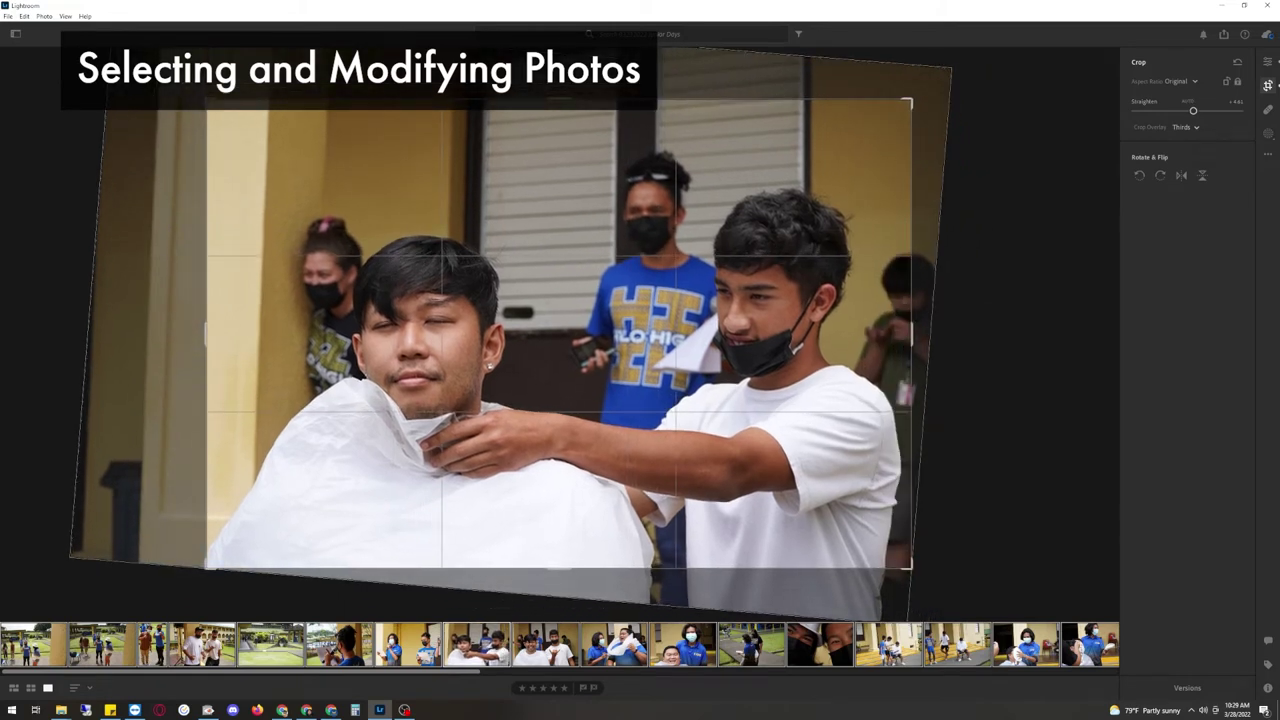
left_click_drag(559, 333, 549, 332)
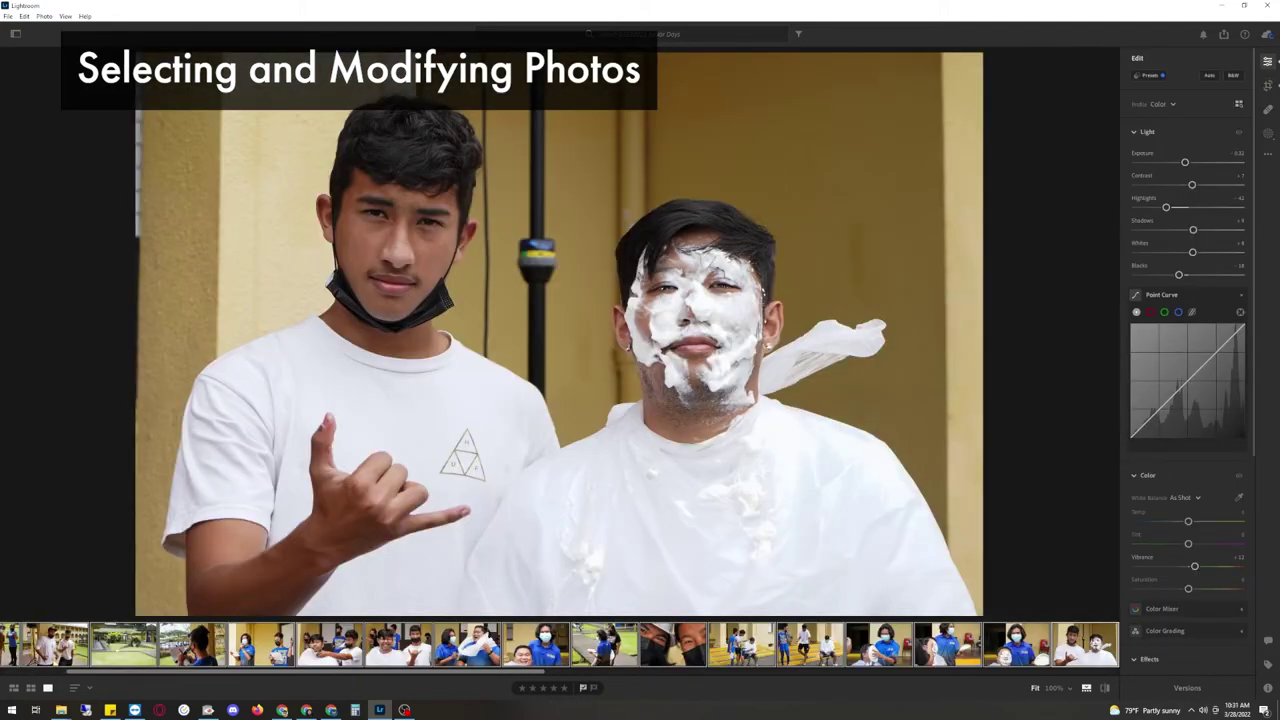
Auto-adjust the photo of the smiling person in a plastic poncho, then set shadows to +43 and highlights to -14.
key("Right")
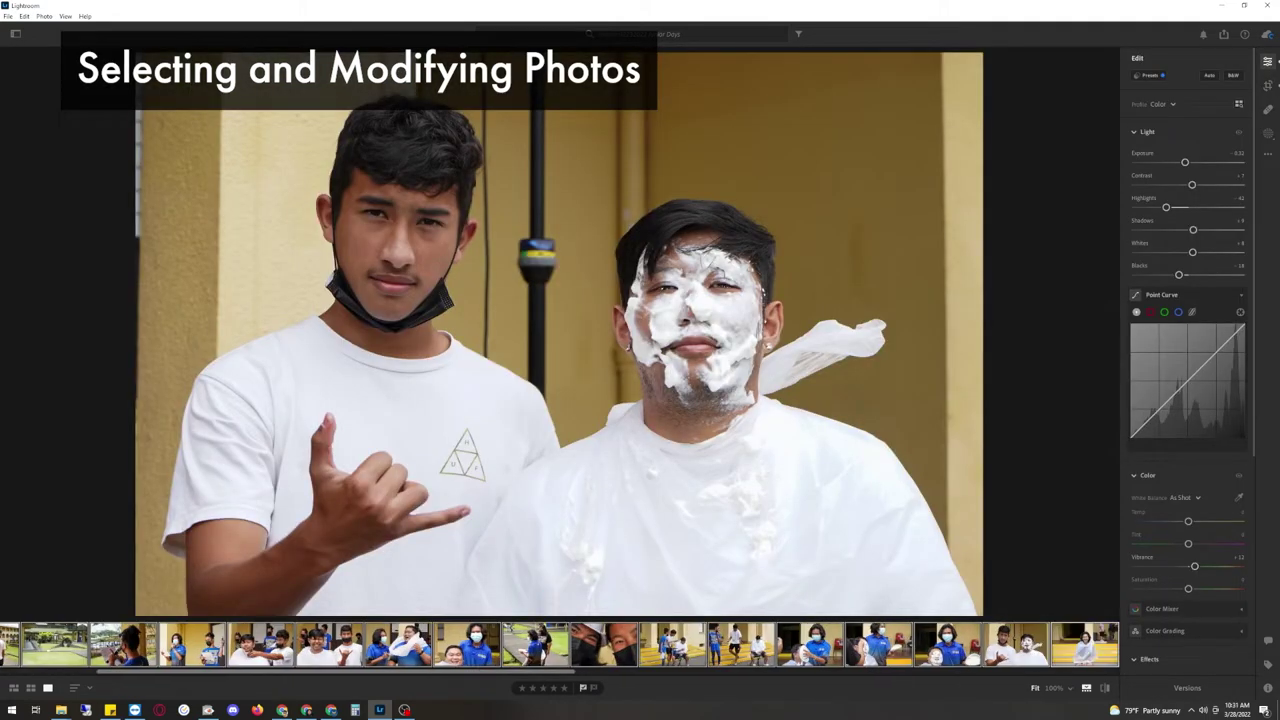
left_click(1209, 75)
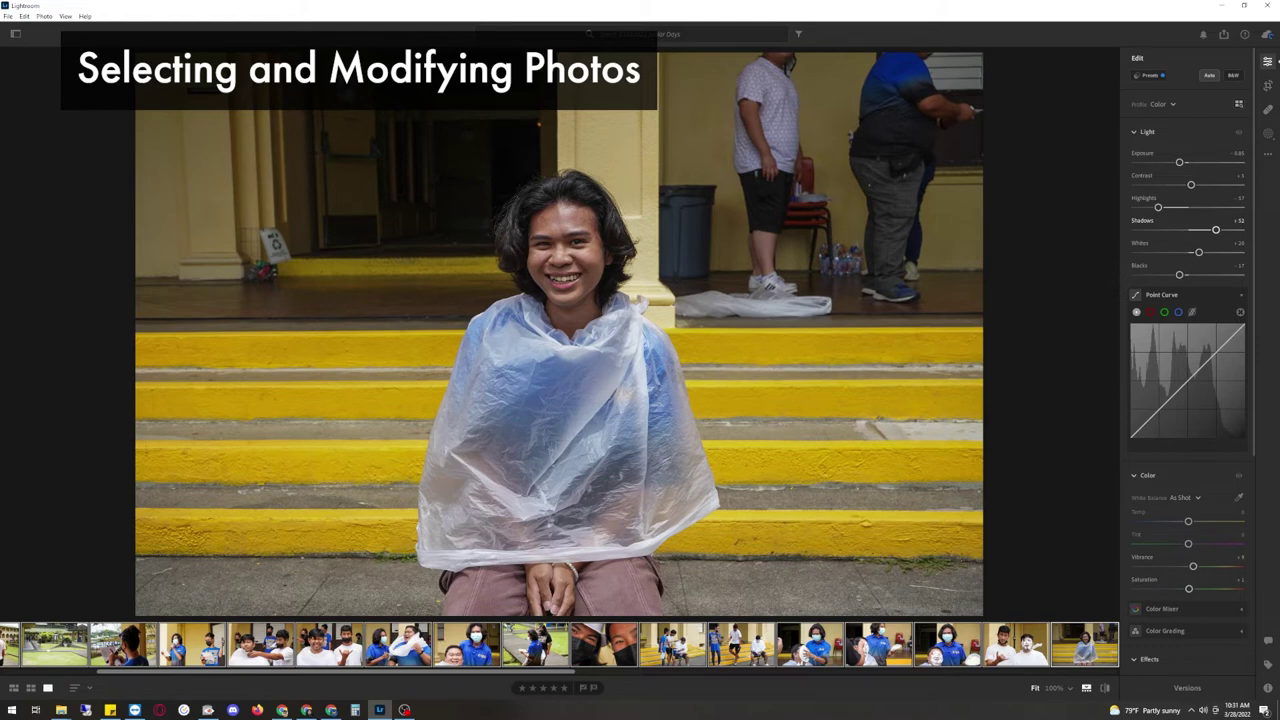
left_click_drag(1215, 230, 1181, 207)
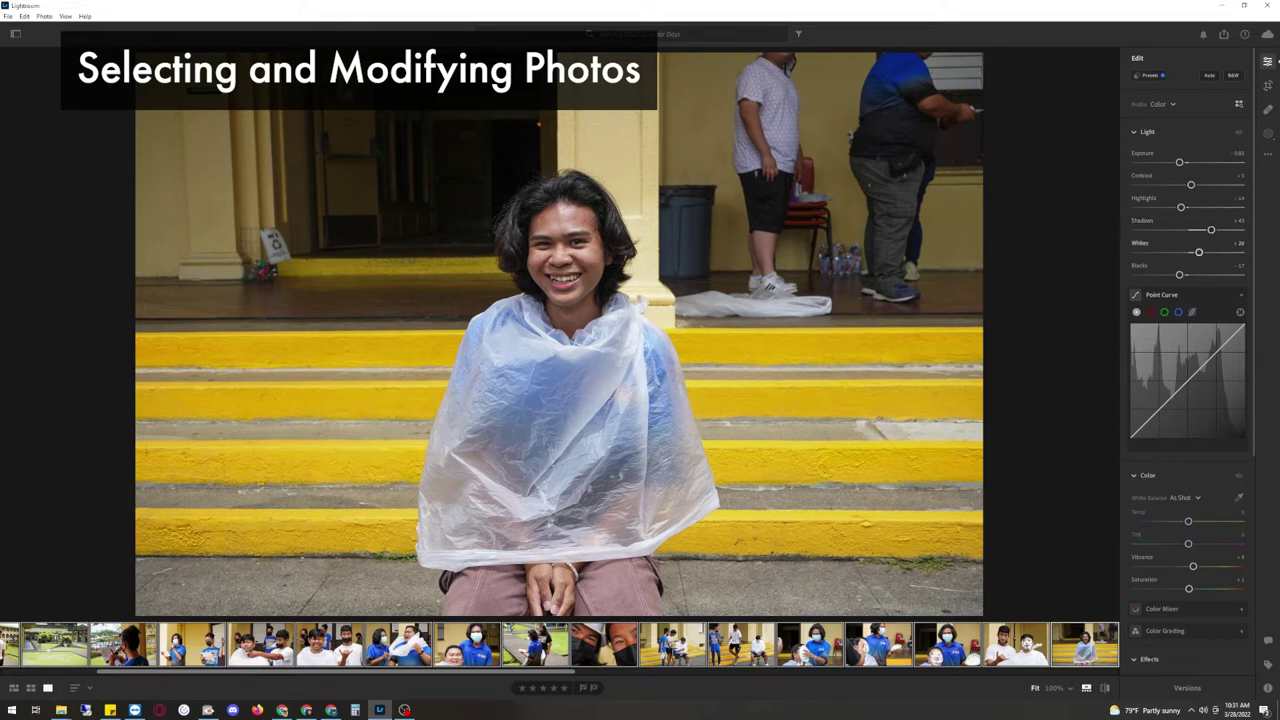
Crop the poncho photo to a tall portrait frame around the seated person with the aspect ratio unlocked.
left_click(1268, 85)
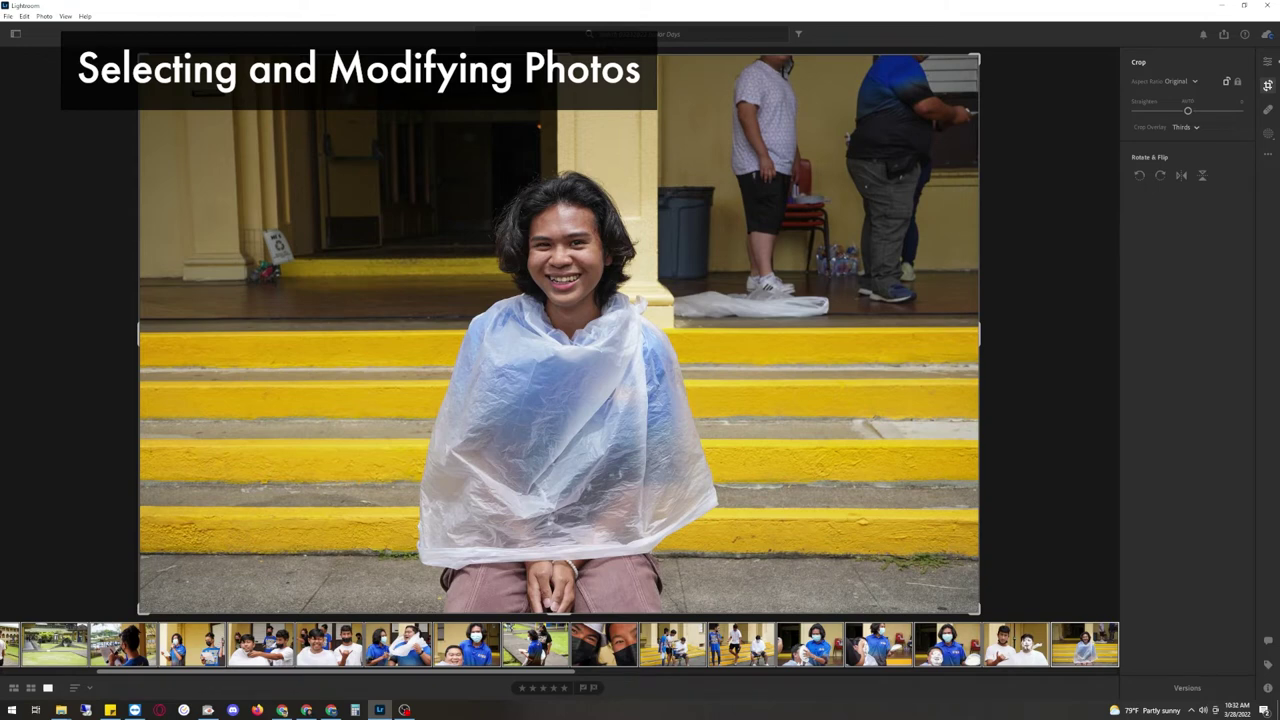
left_click(1226, 81)
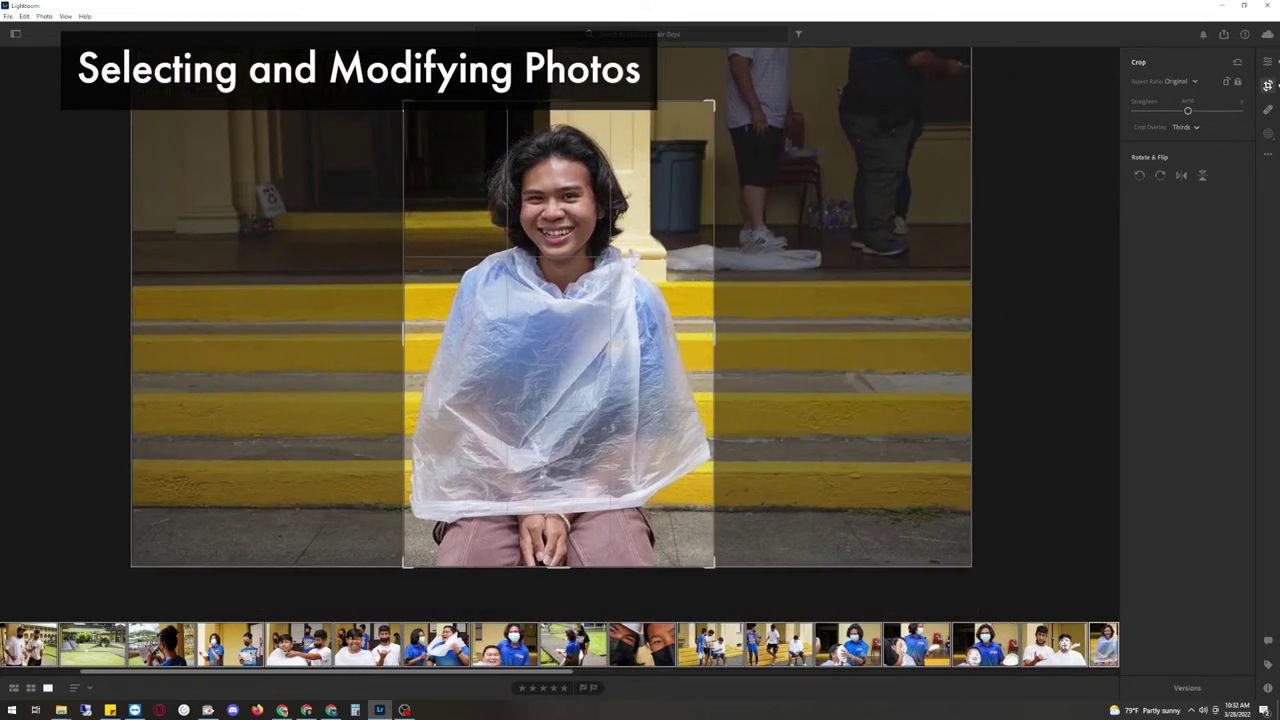
key("e")
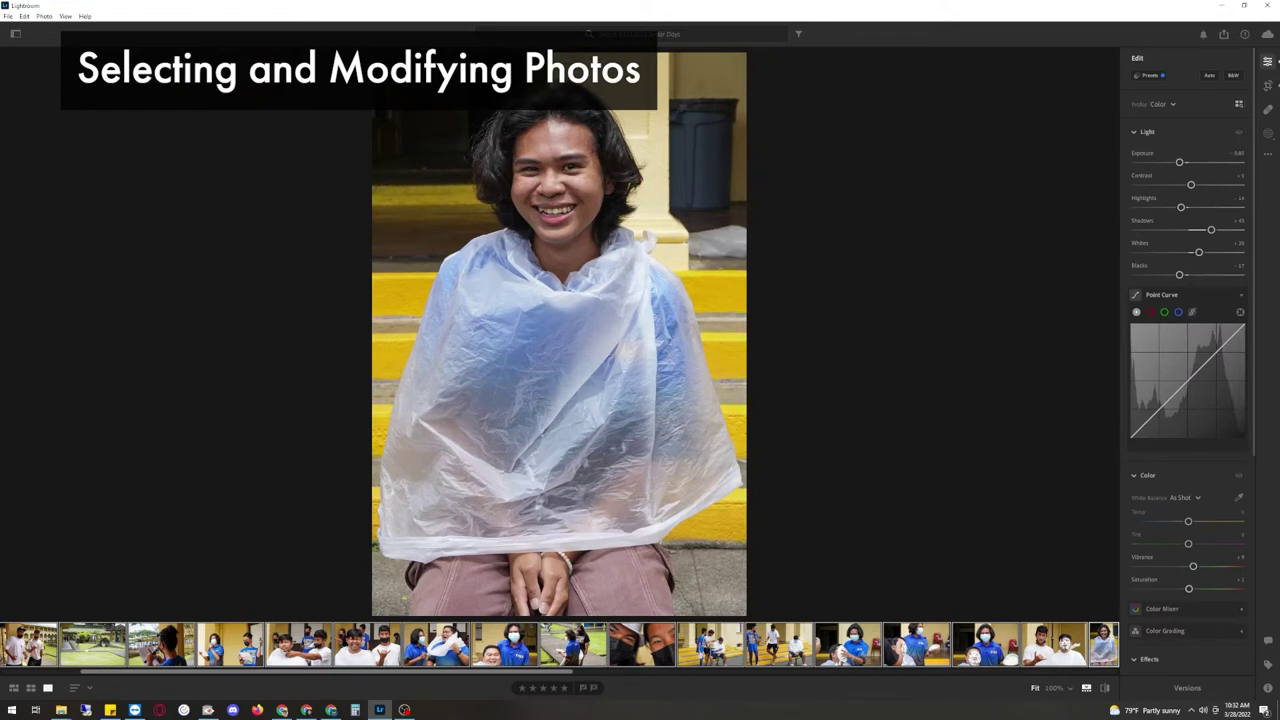
Crop the next photo, of two masked people in patterned shirts, tighter around them at the original aspect ratio and flag it as a pick.
key("Right")
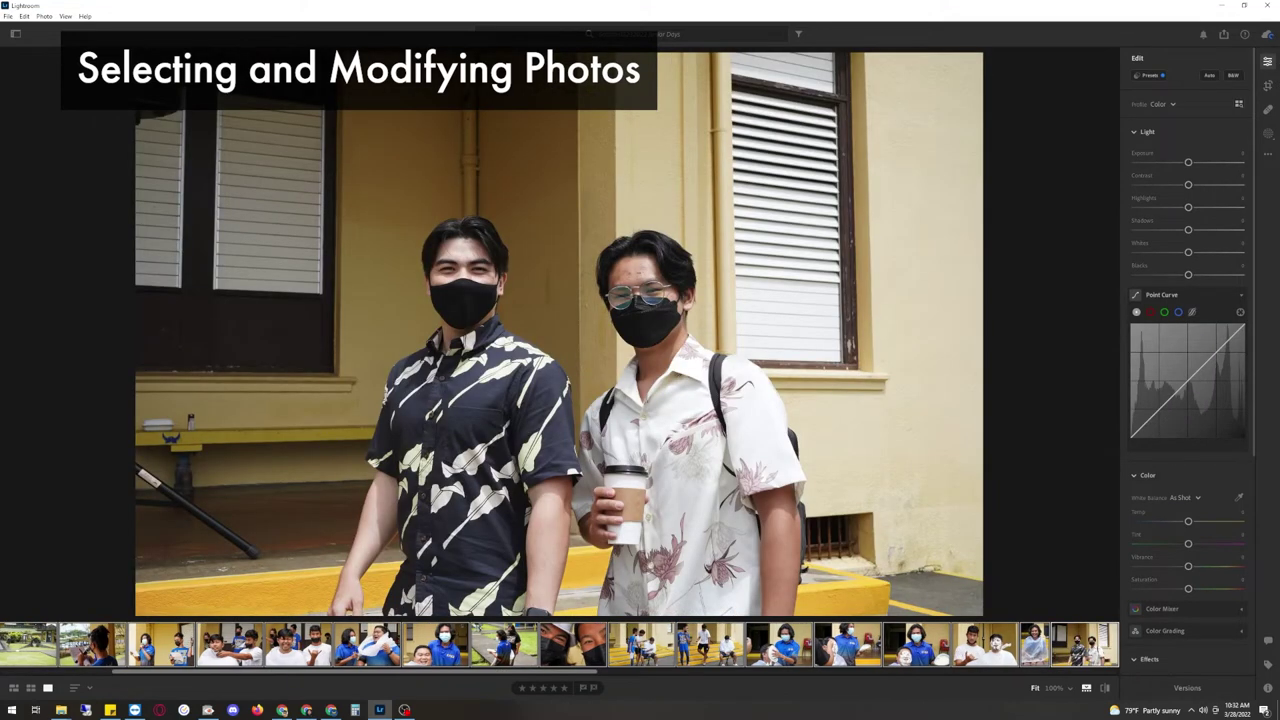
key("c")
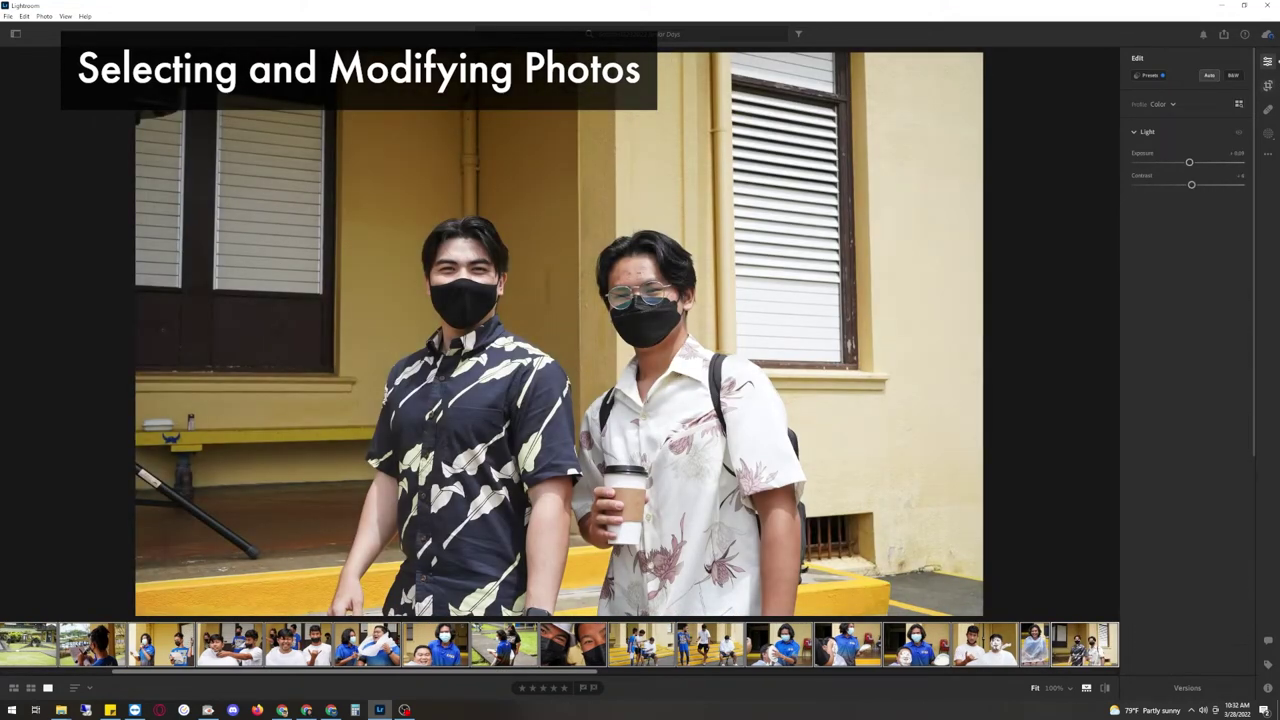
left_click_drag(978, 56, 884, 117)
left_click_drag(558, 334, 456, 334)
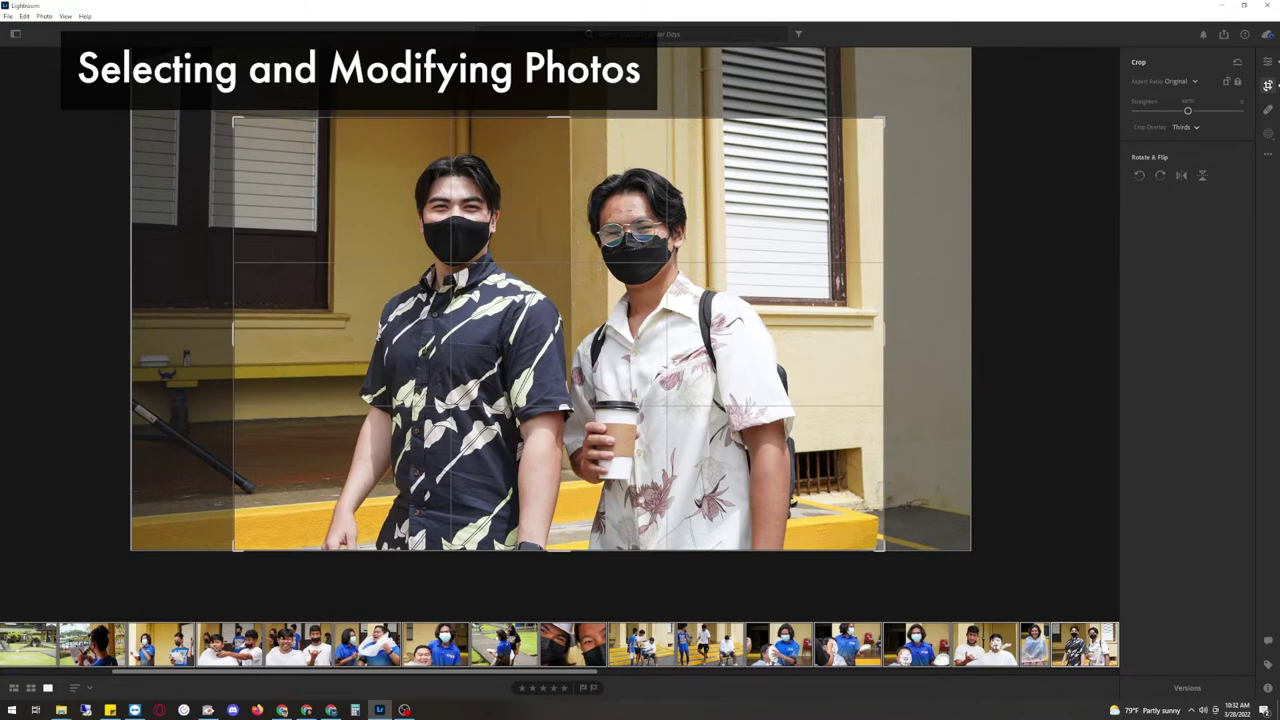
key("Return")
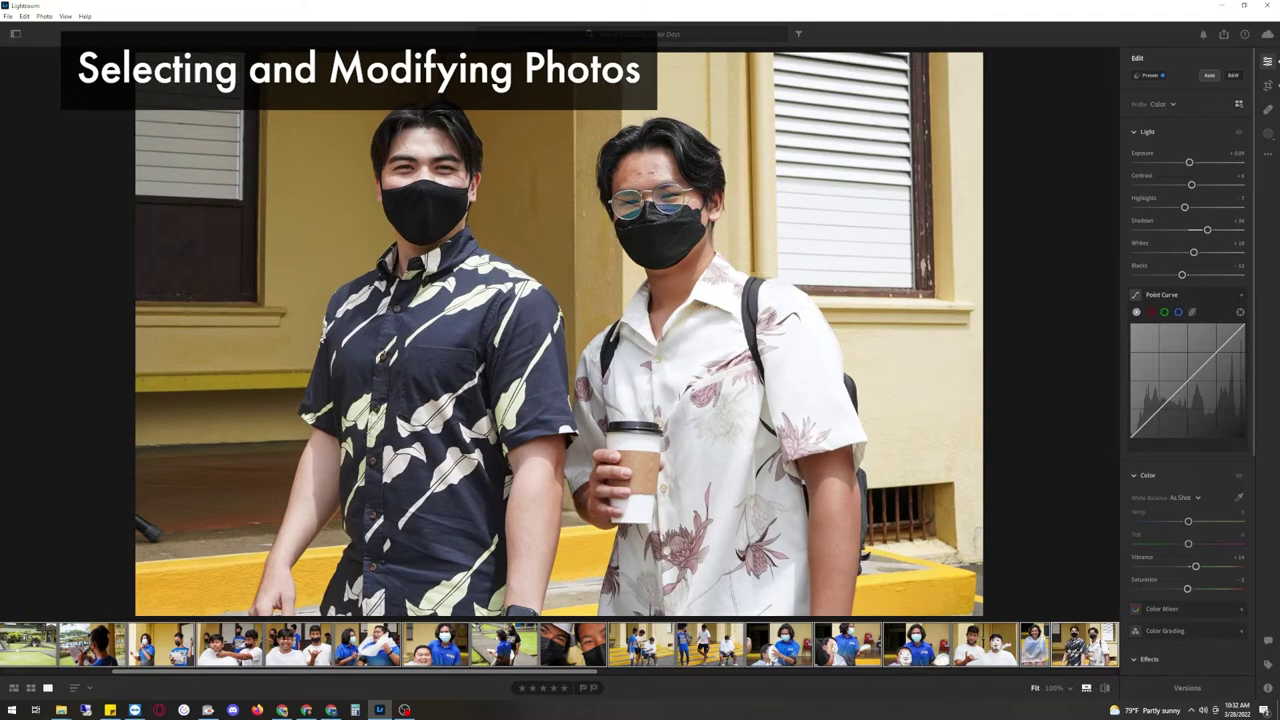
key("z")
Crop the photo of the man pushing a pie plate into a seated person's face slightly tighter and flag it as a pick.
key("Right")
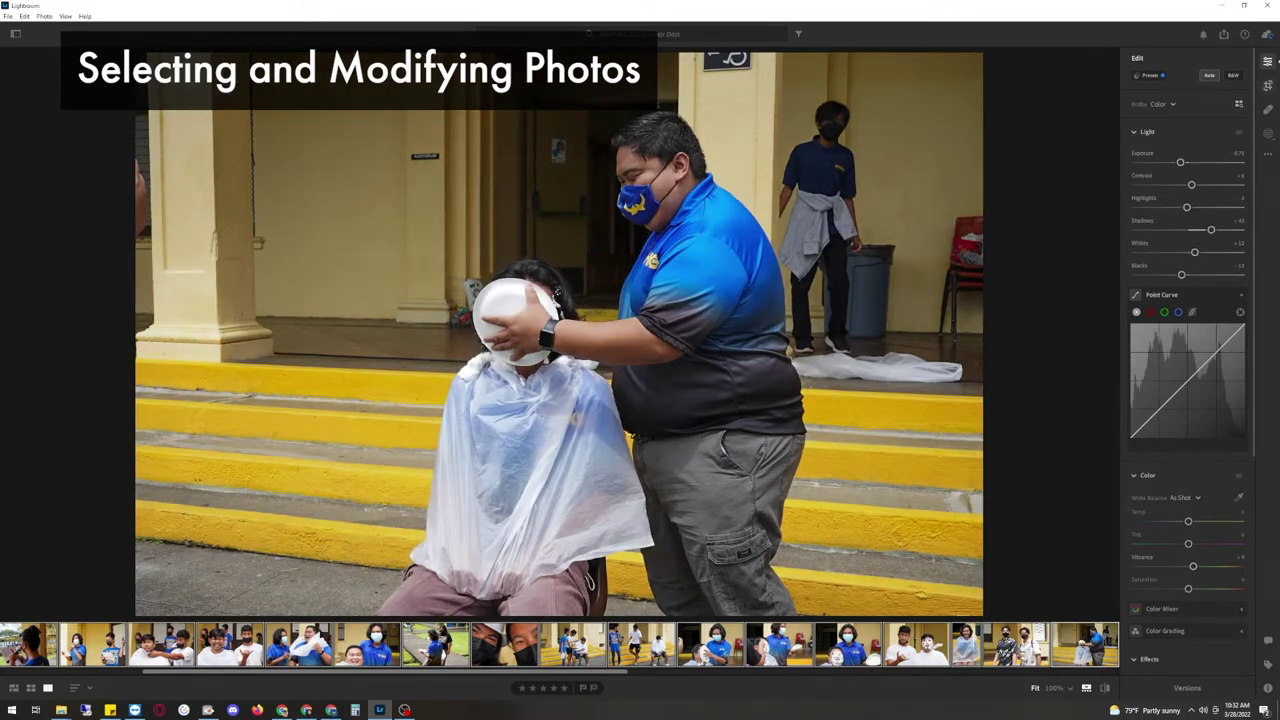
key("c")
left_click_drag(978, 56, 953, 71)
left_click_drag(585, 334, 533, 334)
key("Return")
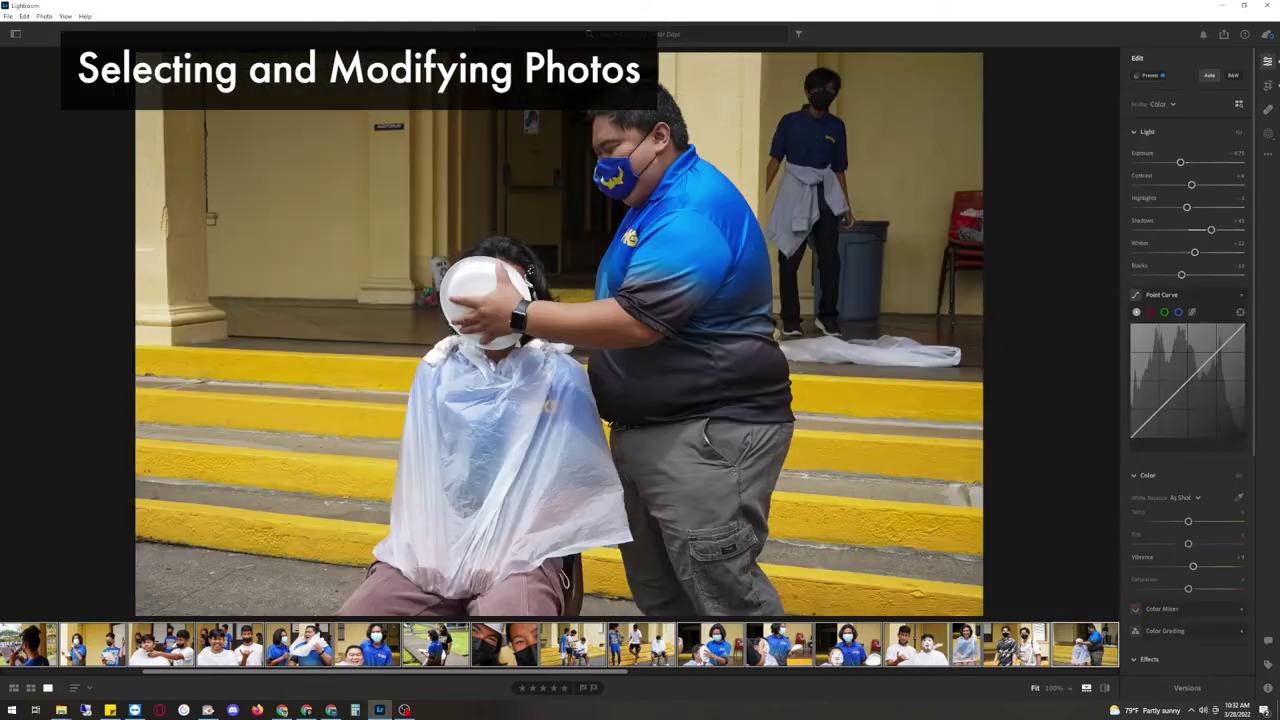
key("z")
Crop the photo of the masked pair, one wrapped in white plastic, to a tall portrait frame with the aspect ratio unlocked.
key("Right")
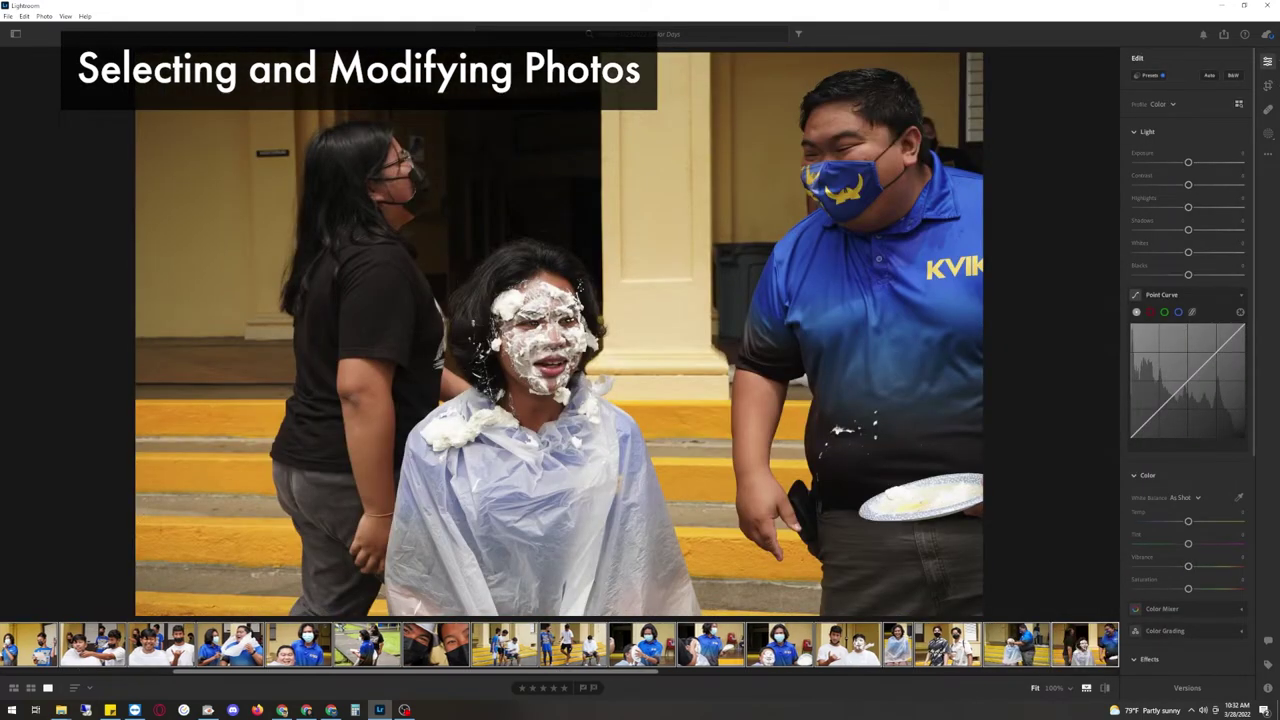
key("Right")
key("c")
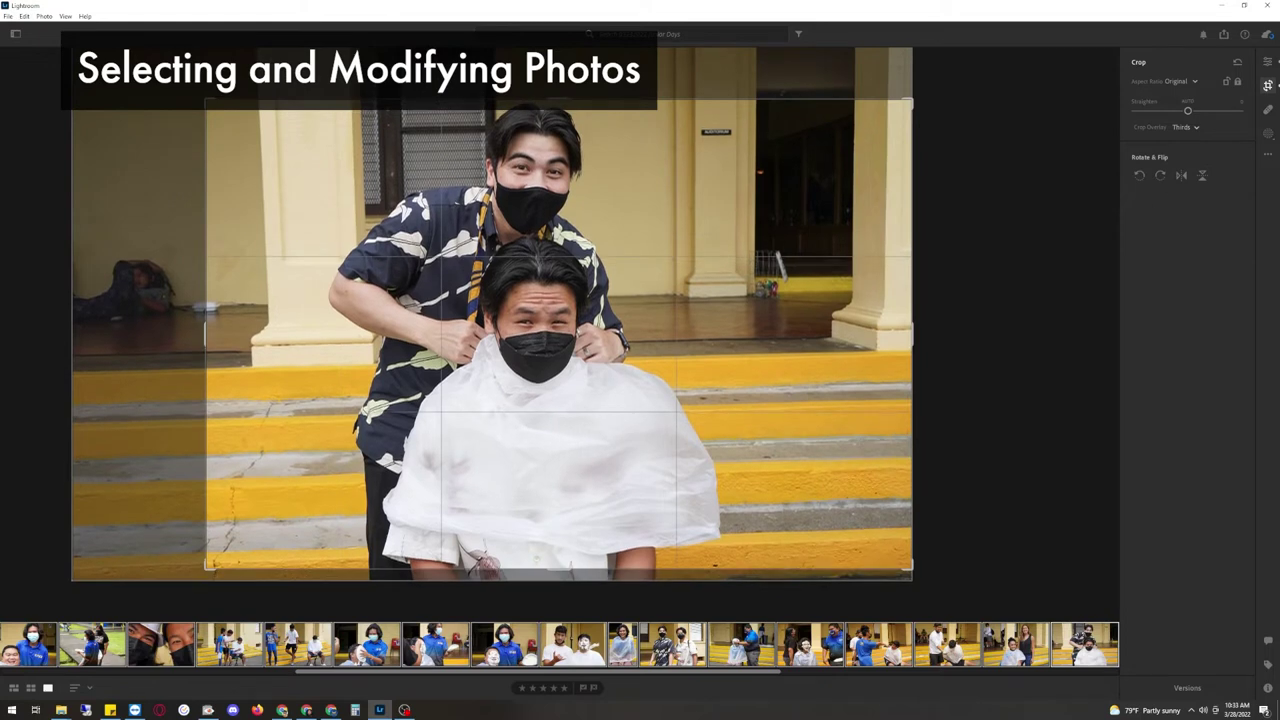
left_click_drag(558, 334, 596, 337)
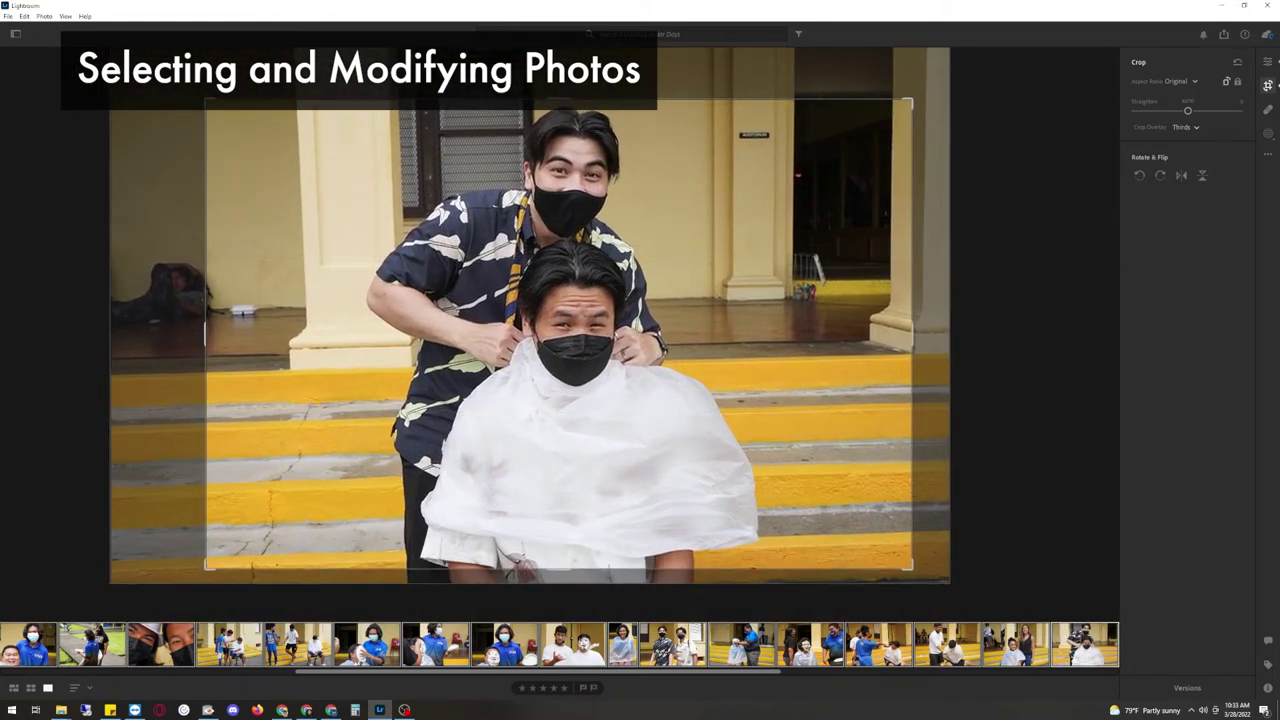
left_click(1226, 81)
left_click_drag(397, 86, 387, 75)
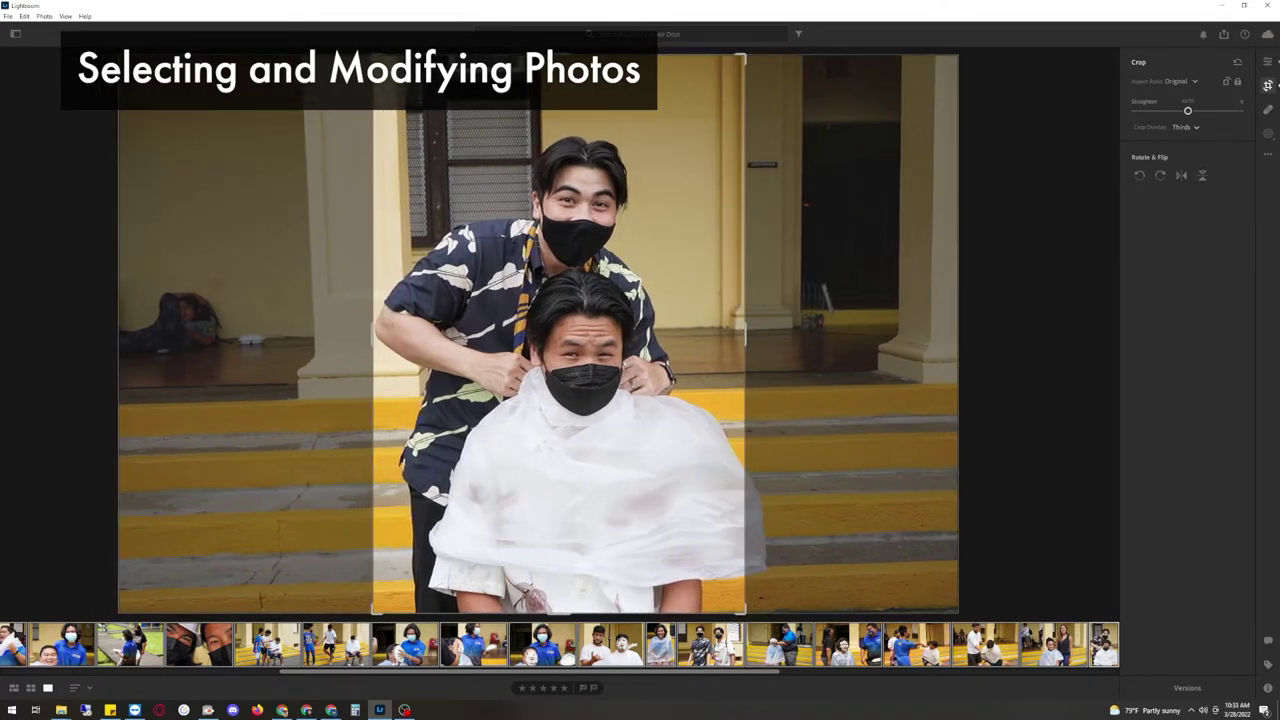
Straighten the portrait crop of the masked pair slightly and flag the photo as a pick.
left_click_drag(1188, 110, 1189, 110)
key("Return")
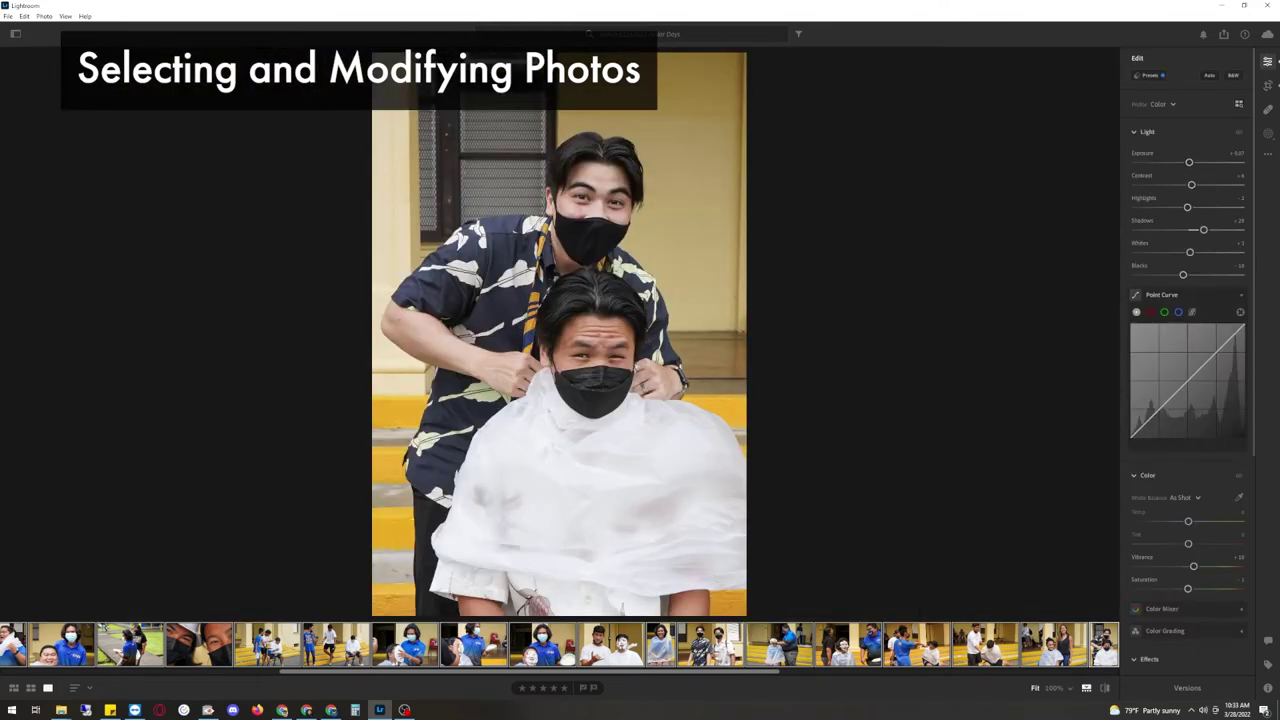
key("z")
Crop the photo of the woman holding a microphone to a seated person tighter around both and flag it as a pick.
key("Right")
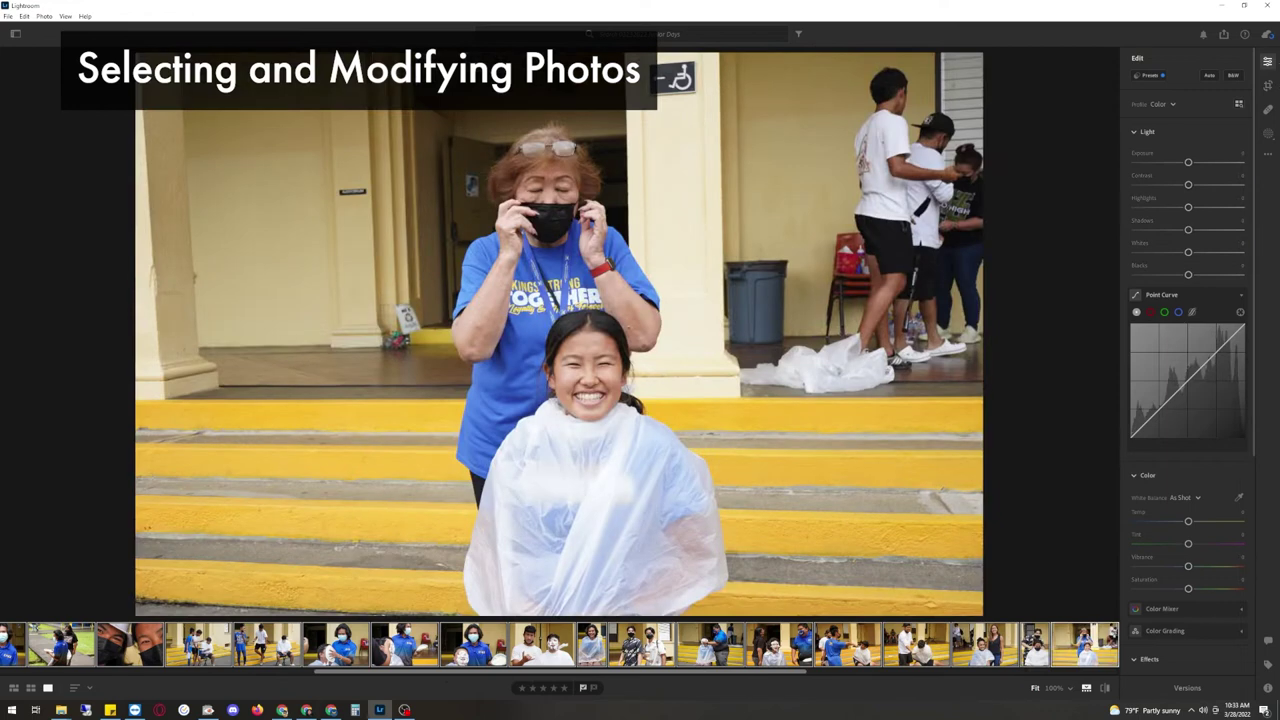
key("Right")
key("c")
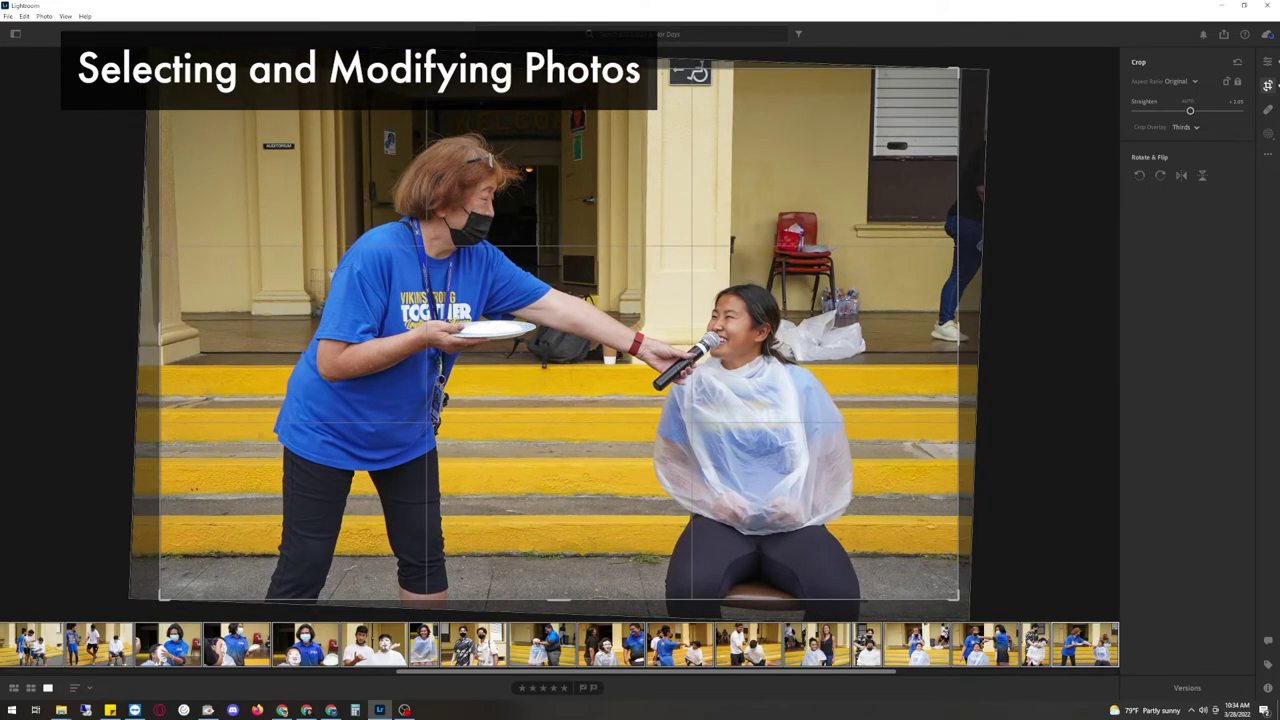
left_click_drag(958, 600, 921, 574)
left_click_drag(559, 334, 497, 301)
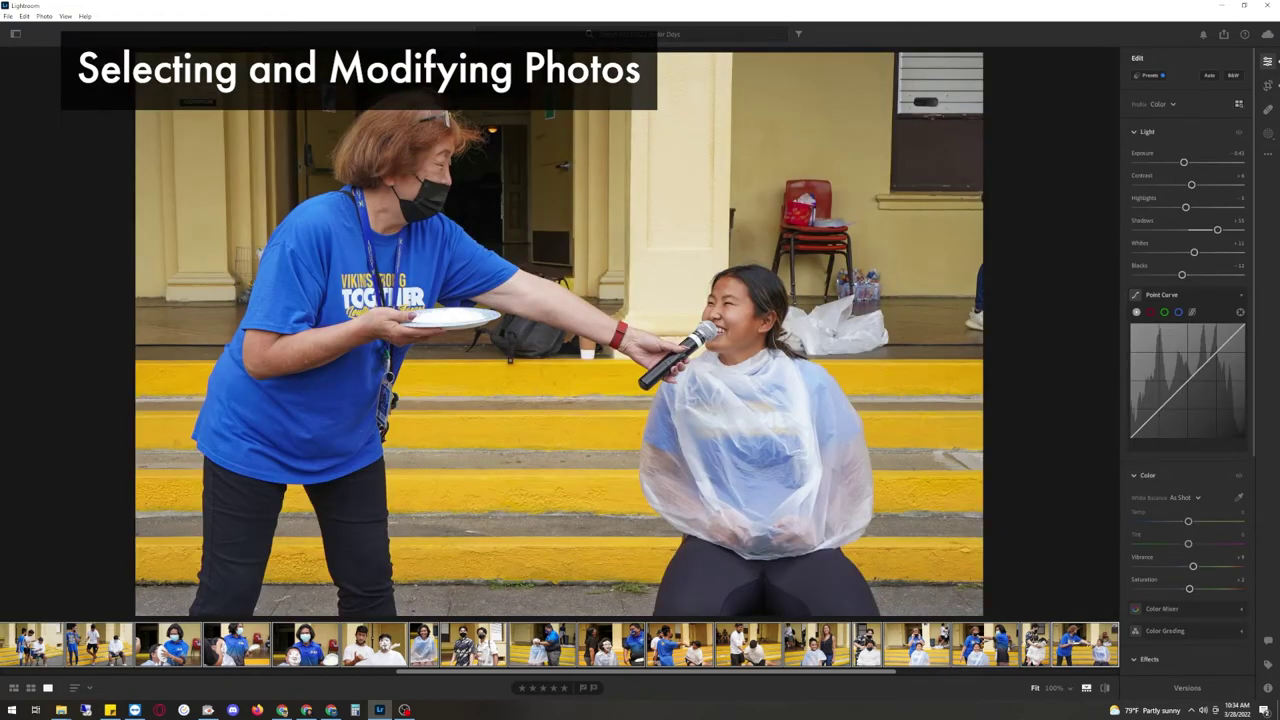
key("p")
Crop the photo of the pie-covered person and the woman in a black top slightly tighter at the original aspect ratio.
scroll(559, 644, "down", 4)
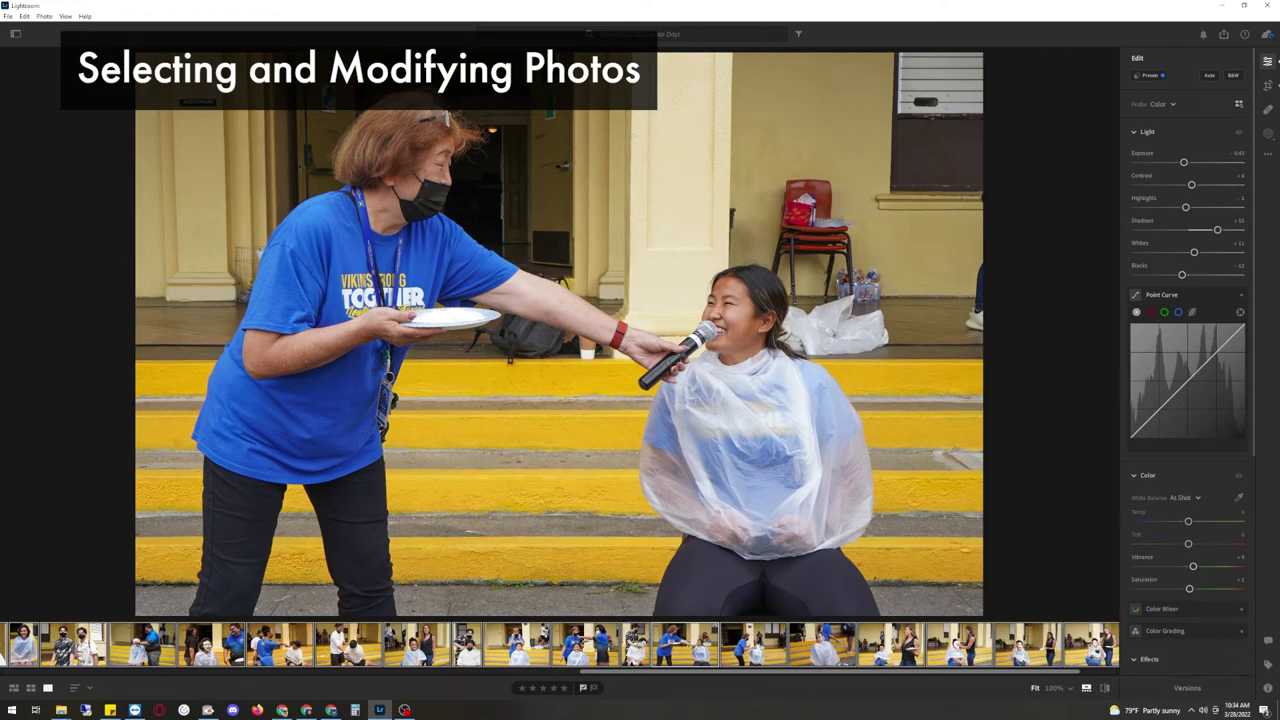
key("Right")
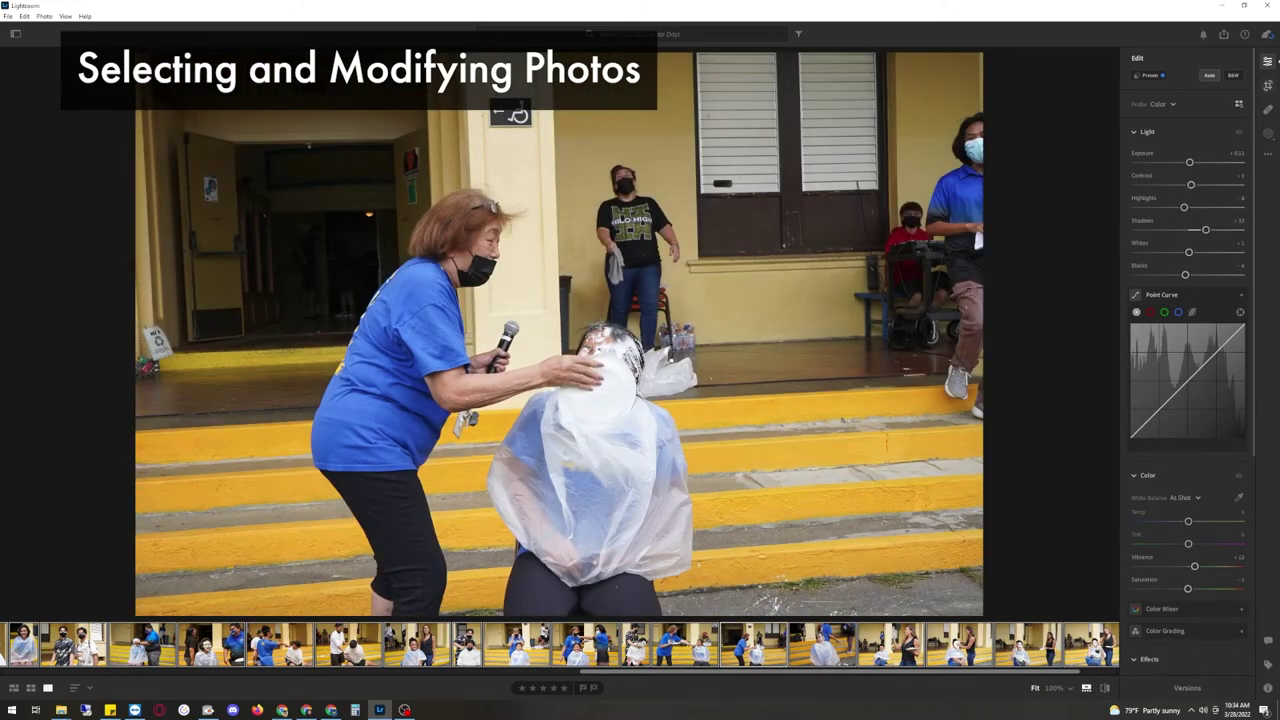
left_click(1267, 86)
key("Right")
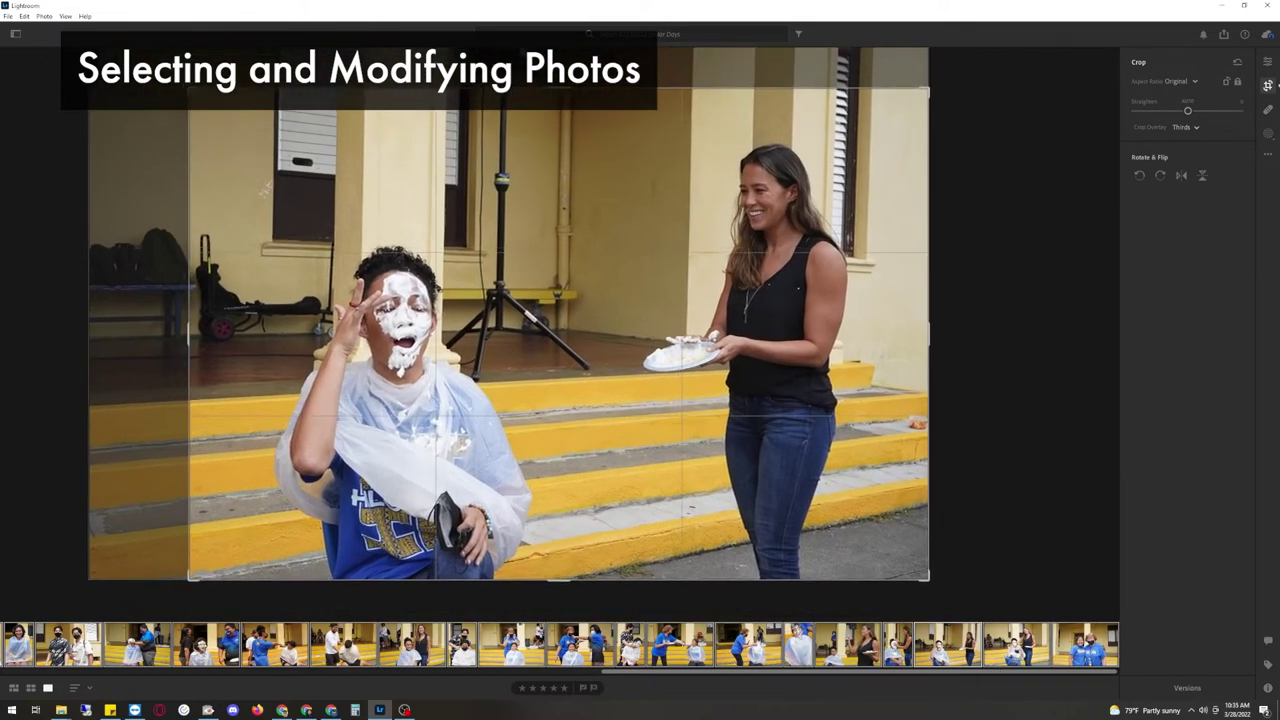
left_click_drag(188, 87, 206, 99)
left_click_drag(558, 333, 569, 333)
left_click(1267, 86)
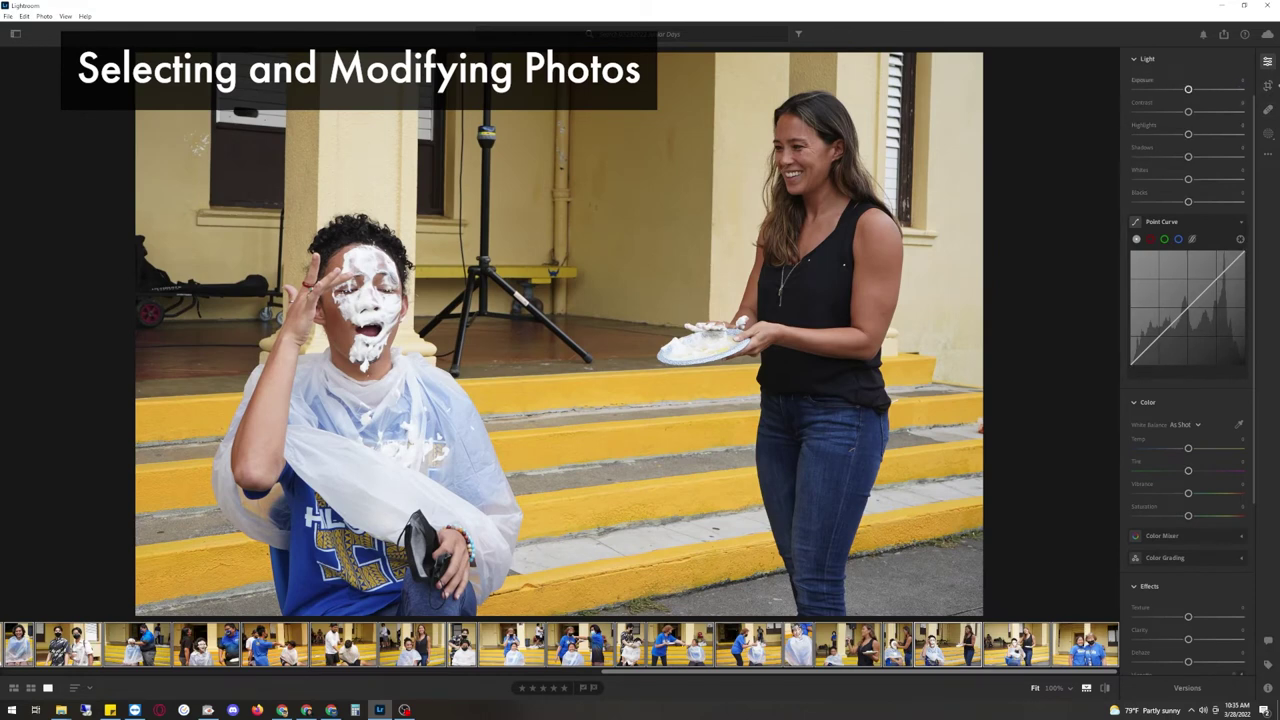
Apply automatic adjustments to the cropped photo, set its exposure to +0.09 and flag it as a pick.
scroll(1188, 250, "up", 2)
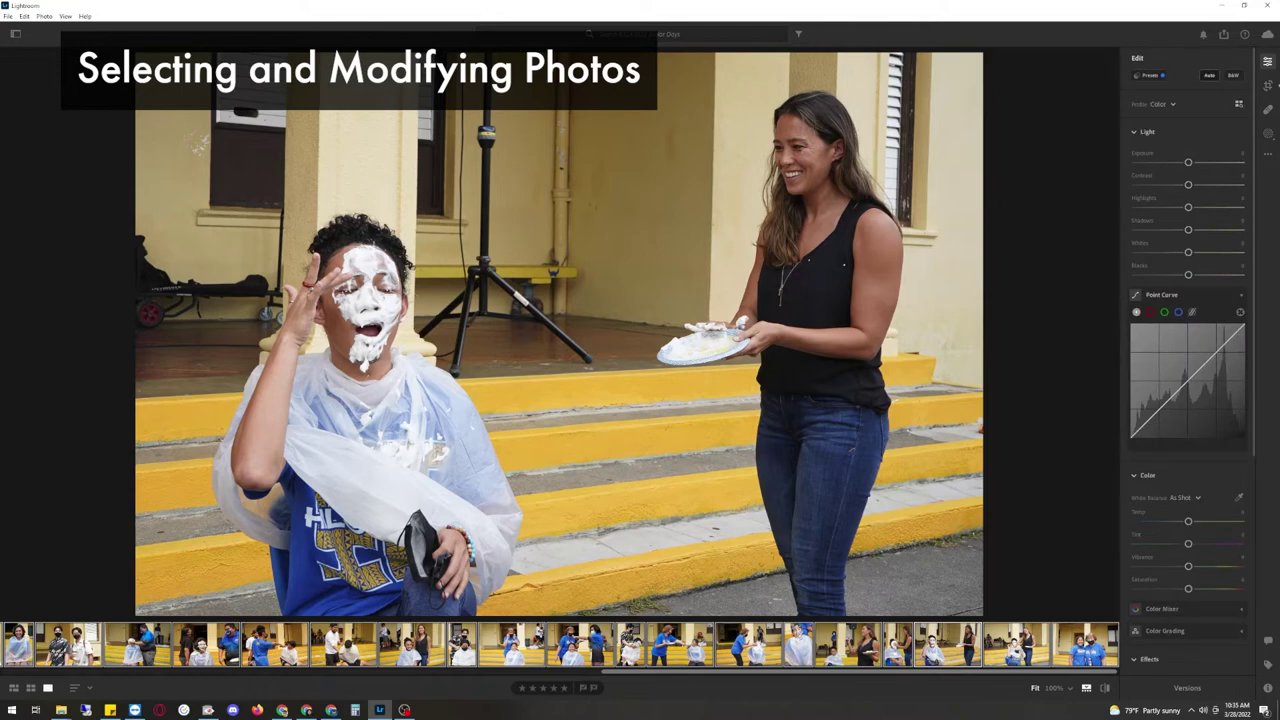
left_click(1209, 75)
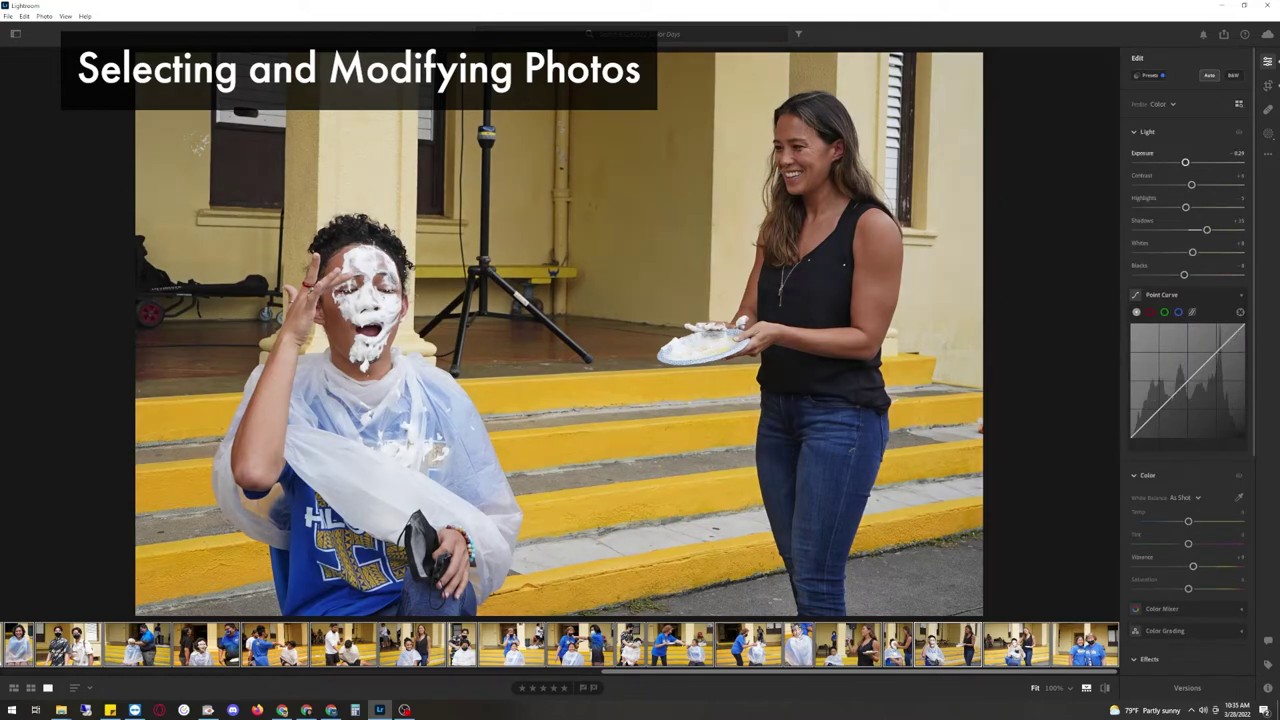
left_click_drag(1185, 162, 1189, 162)
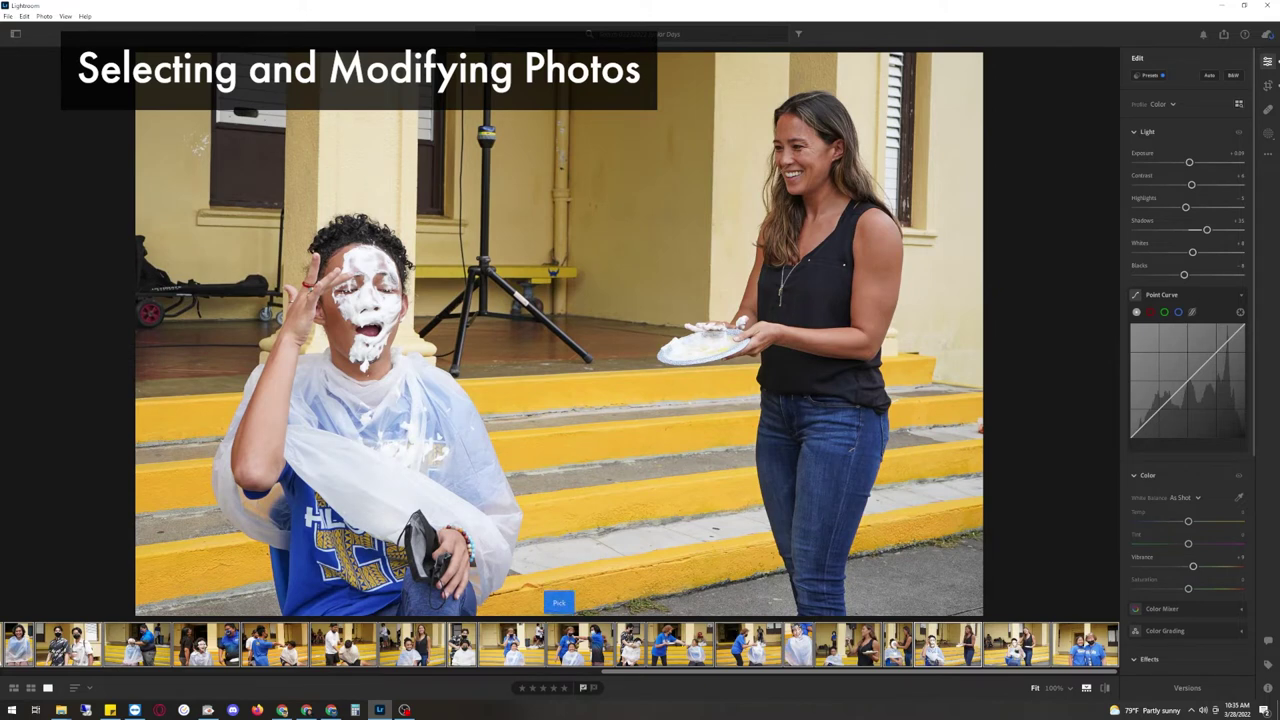
Apply automatic adjustments to the next photo, of the woman touching the pie-covered person's face.
key("Right")
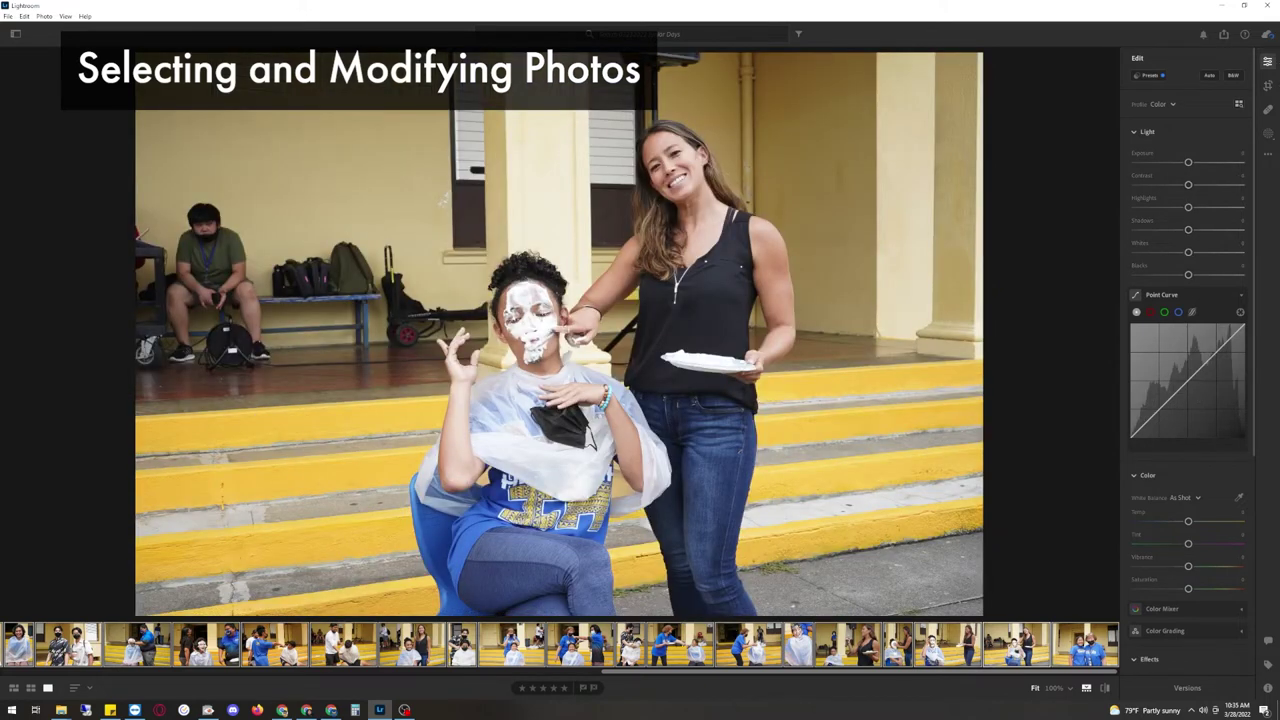
left_click(1209, 76)
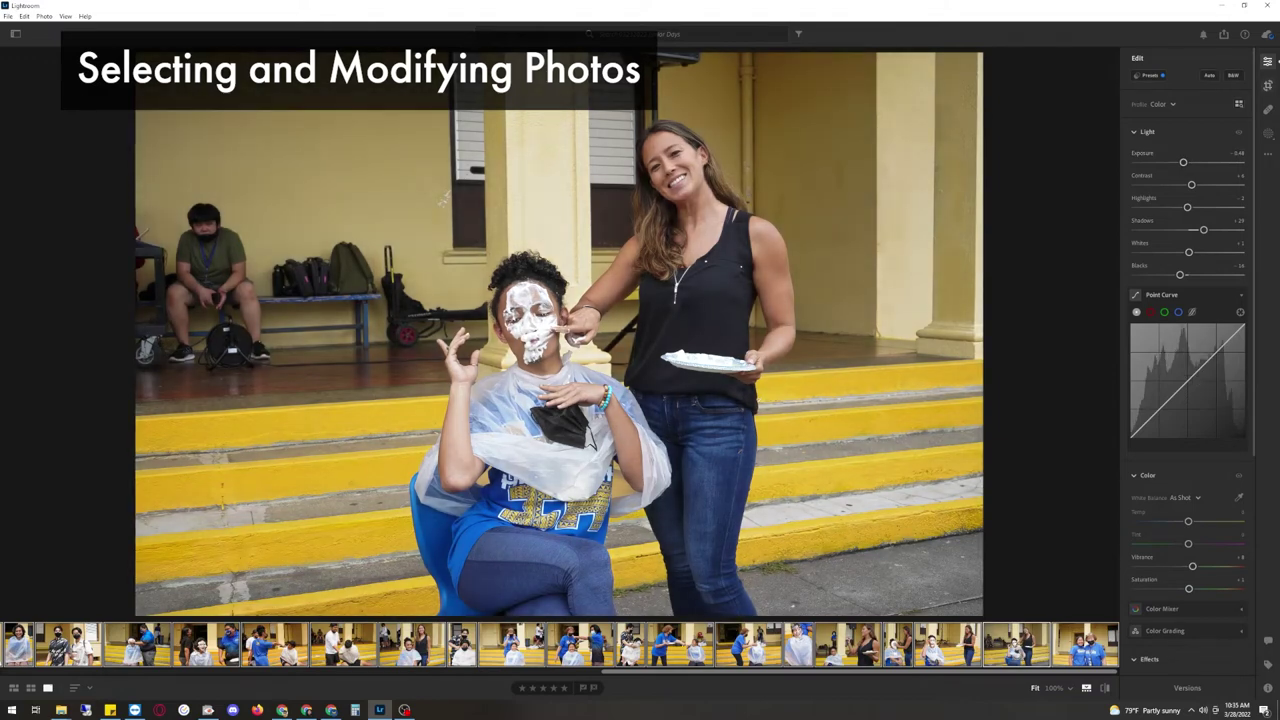
Crop the photo to a portrait frame around the pie-covered person and the woman in the black top, and flag it as a pick.
left_click(1267, 85)
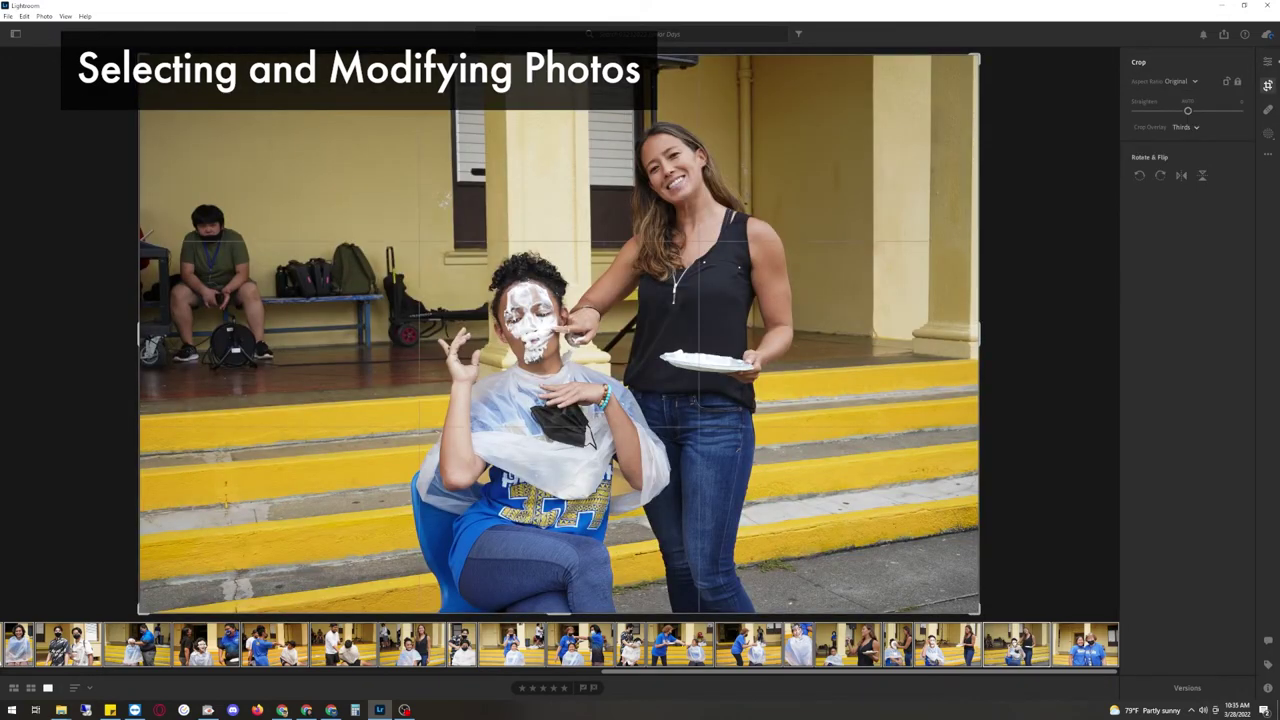
key("x")
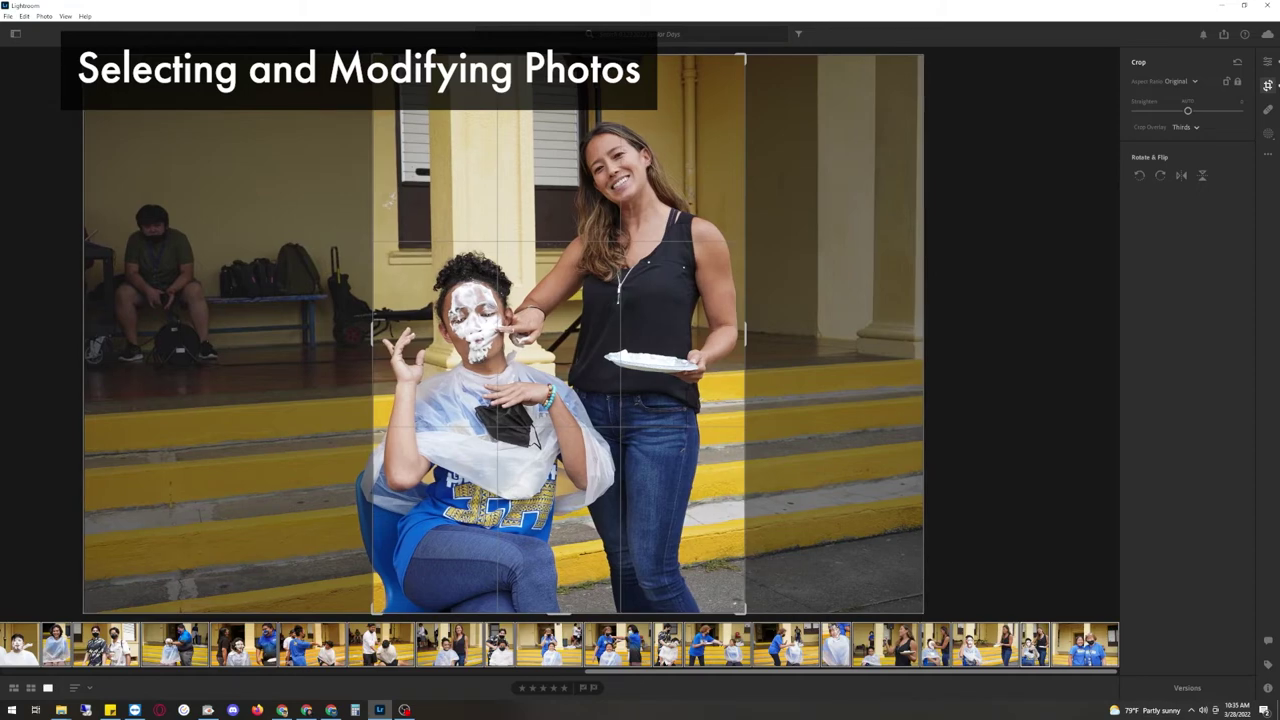
key("Return")
key("z")
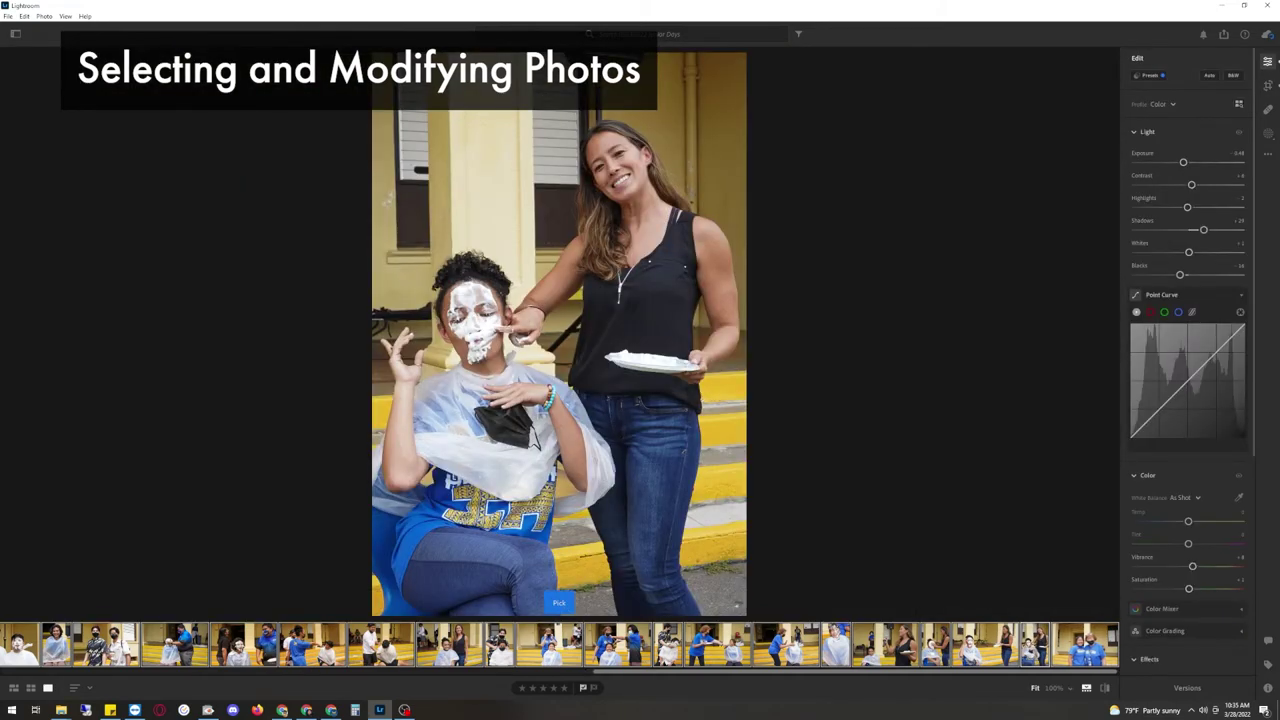
Apply automatic adjustments to the next photo, of two women in blue shirts, and straighten it automatically.
key("Right")
key("Right")
key("Left")
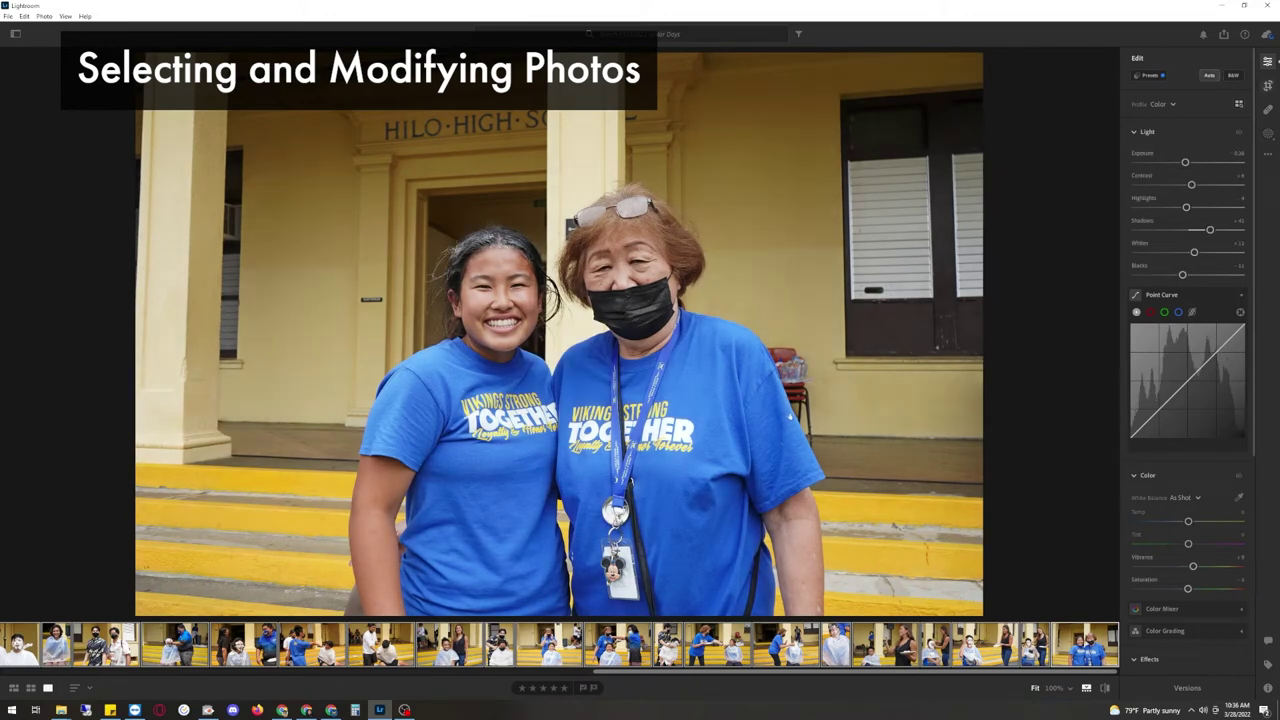
key("c")
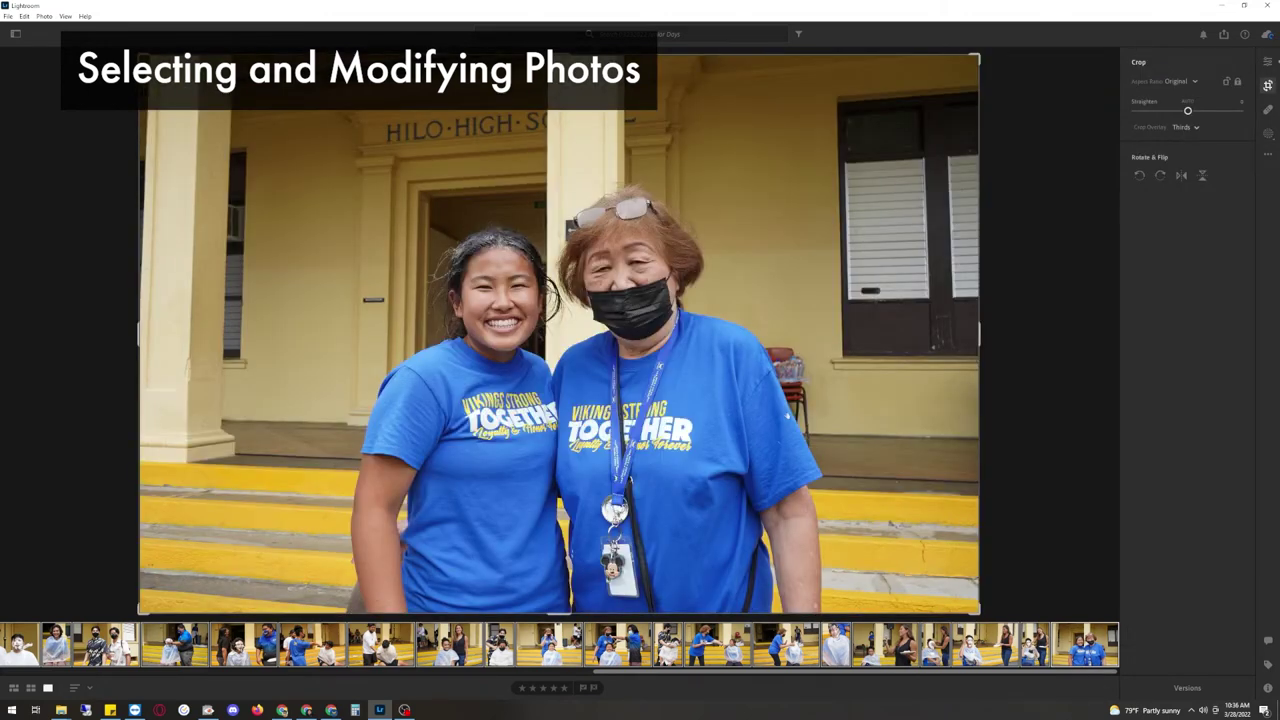
key("shift+a")
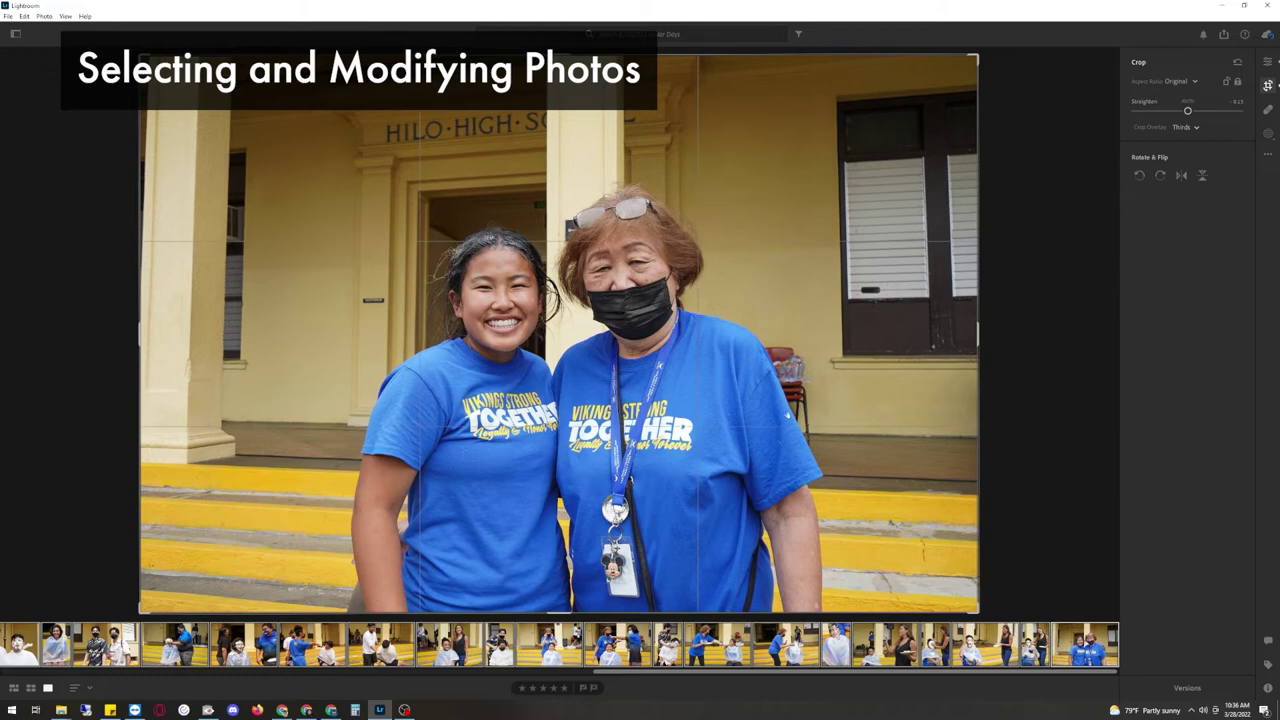
Crop the photo of the two women slightly tighter at the original aspect ratio and flag it as a pick.
left_click_drag(977, 56, 927, 90)
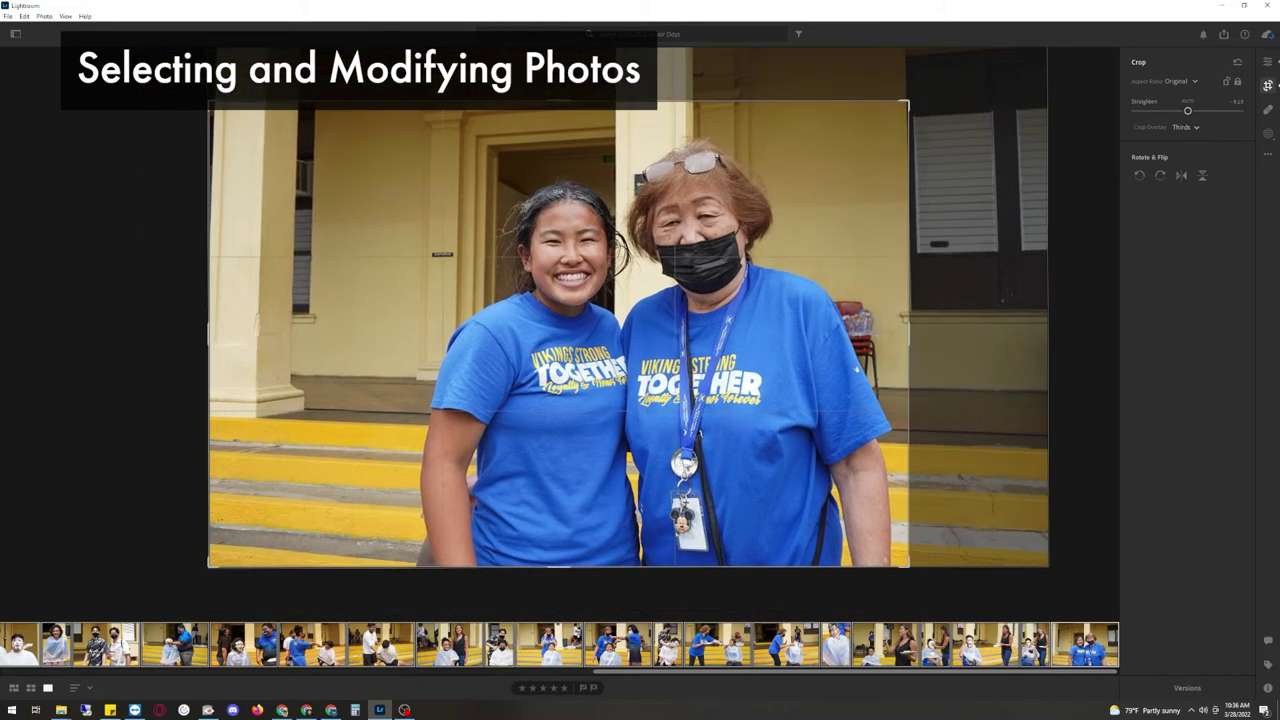
left_click_drag(675, 330, 564, 330)
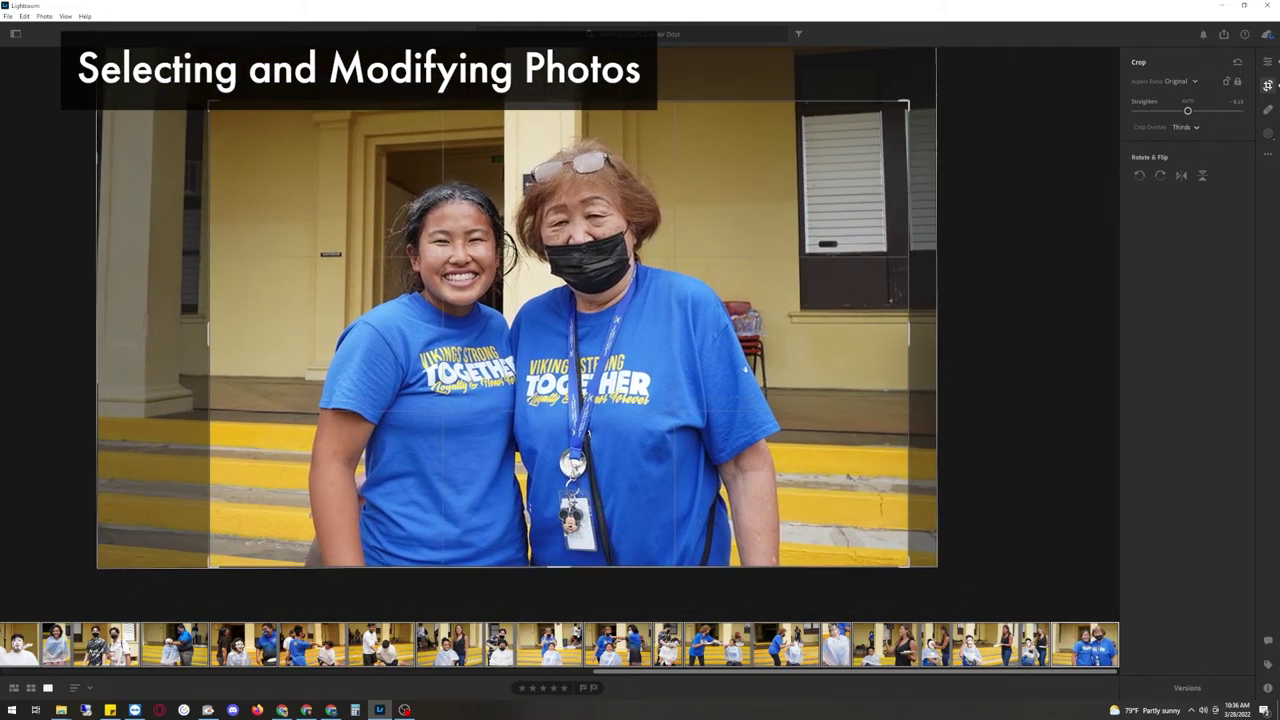
left_click_drag(208, 100, 152, 63)
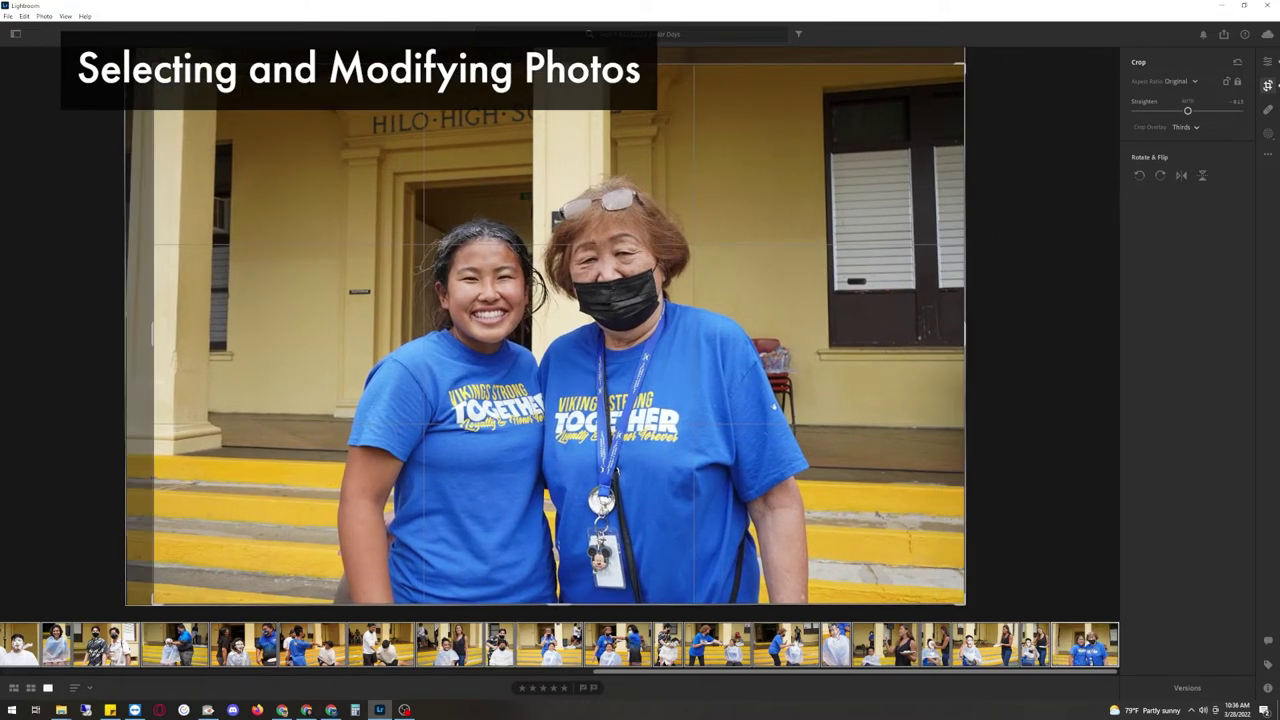
key("Return")
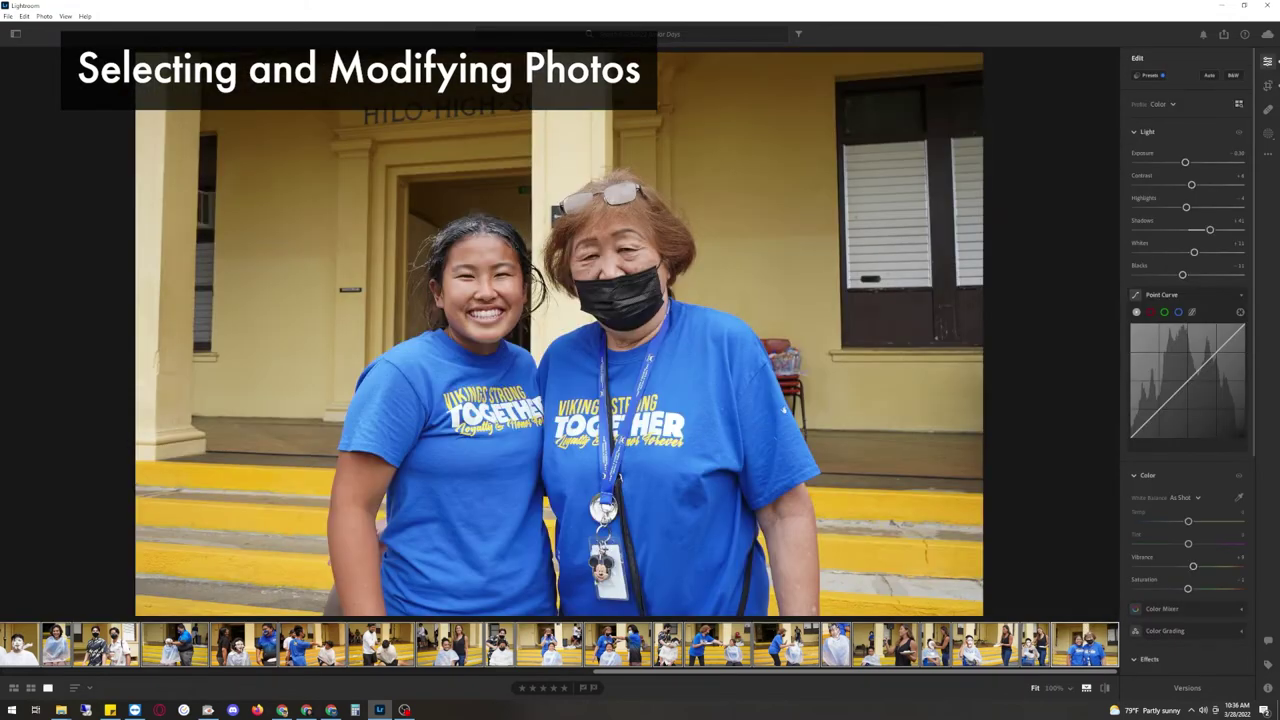
key("z")
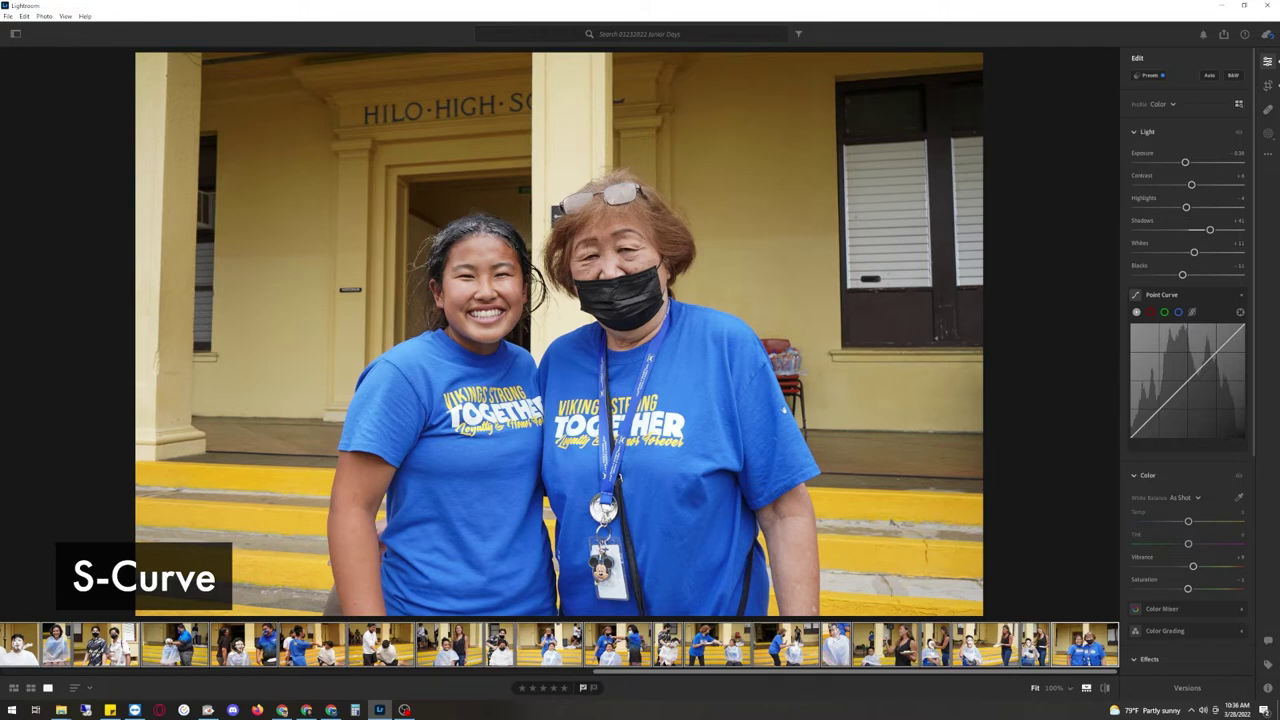
Open the earlier unedited courtyard photo with the whale-tail sculpture and apply automatic adjustments.
left_click_drag(855, 671, 263, 671)
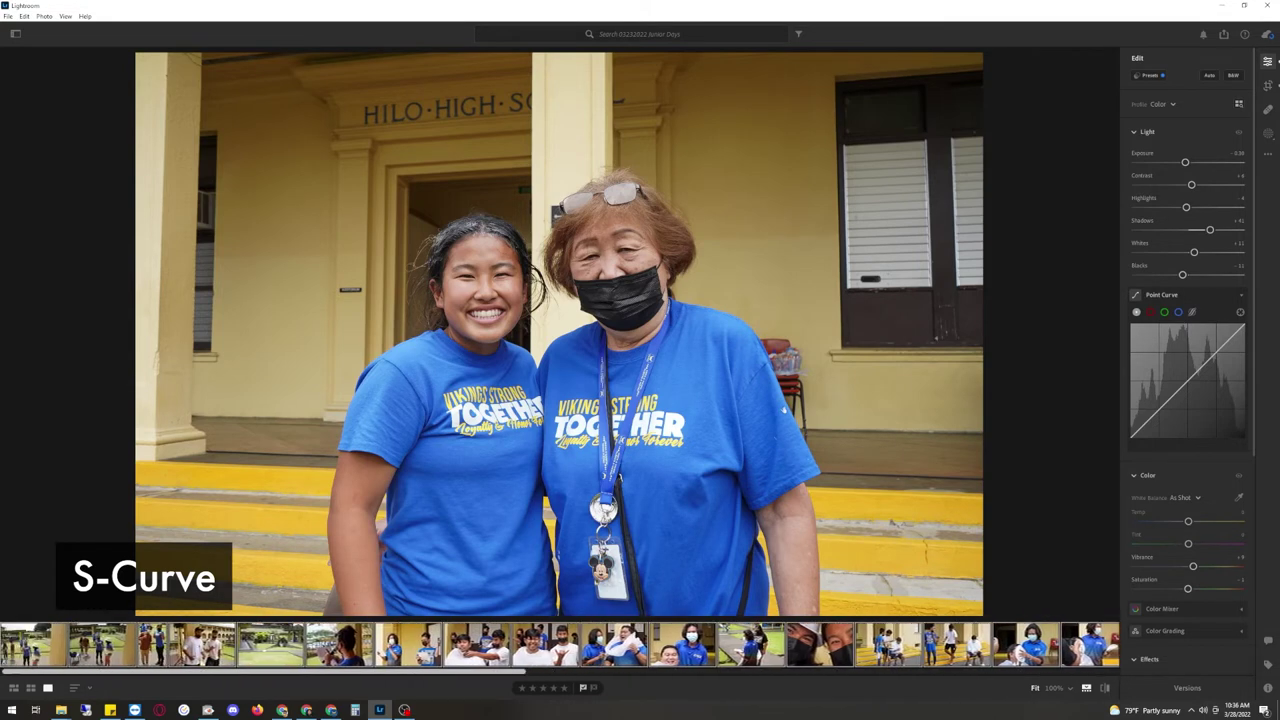
left_click(339, 645)
key("Left")
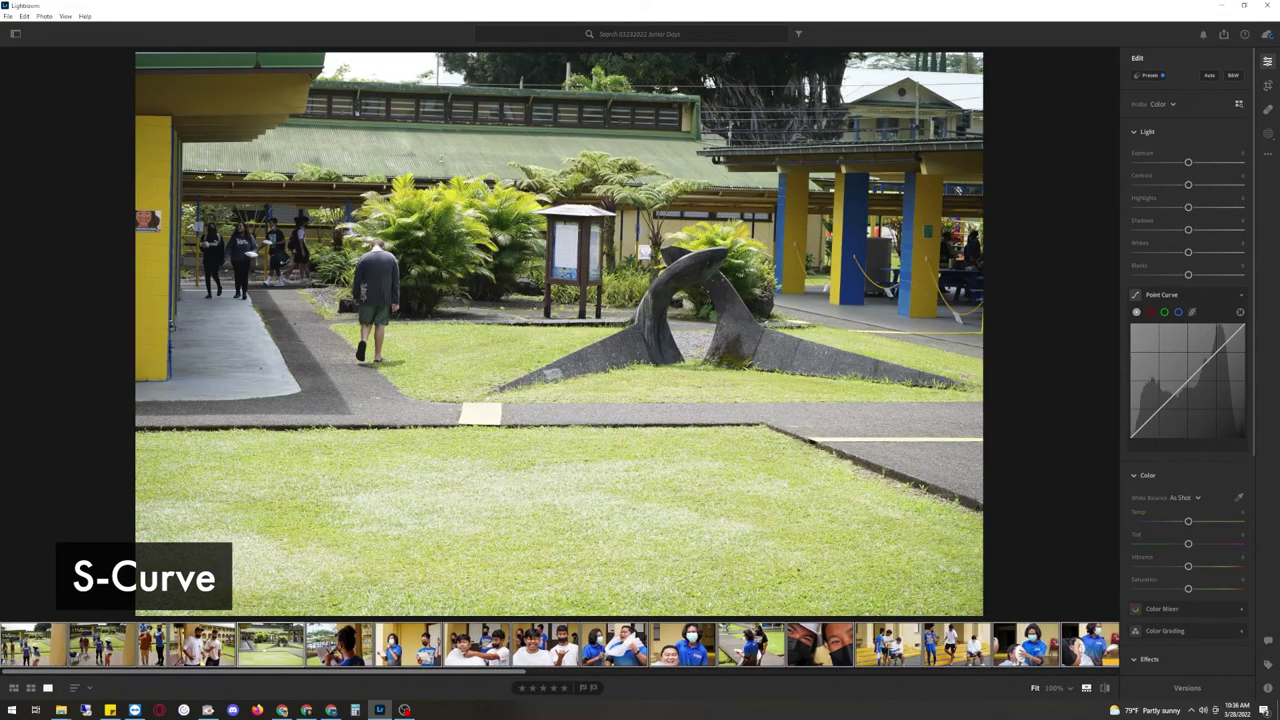
key("shift+a")
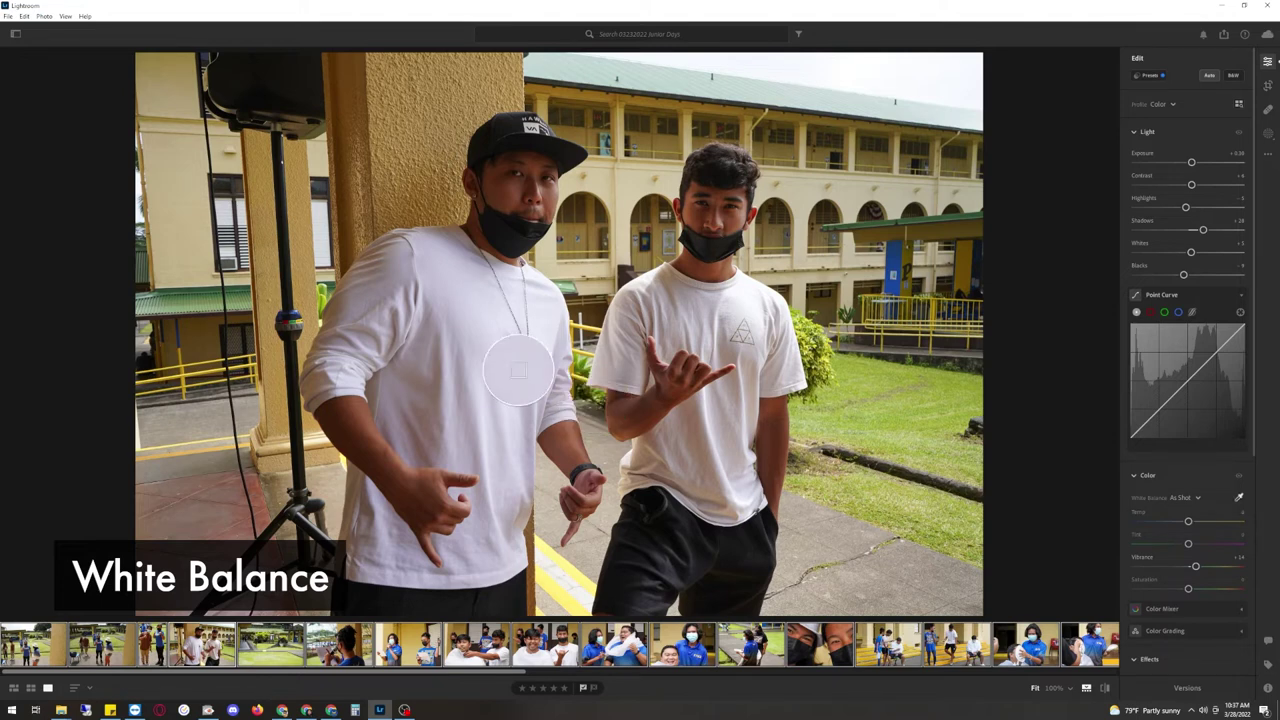
Try a white balance sampled from the white shirt of the man in the cap, and undo it.
left_click(518, 368)
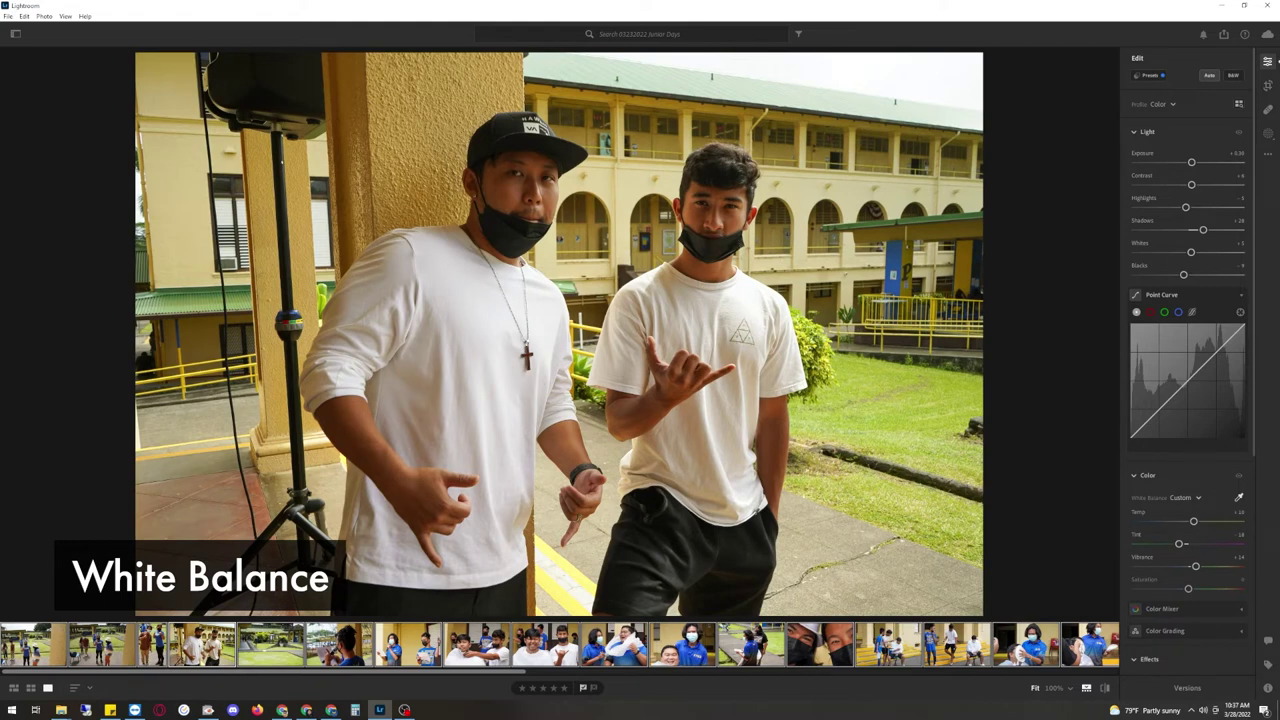
key("ctrl+z")
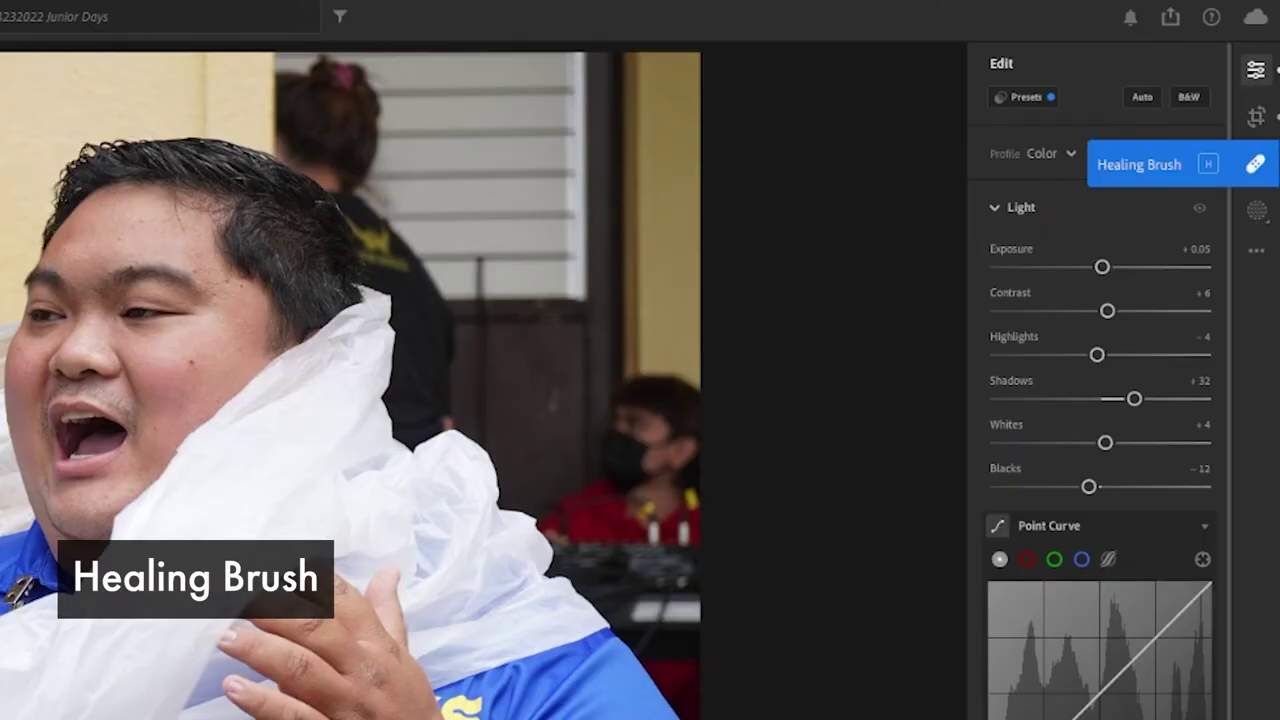
Remove the small blemish on the shouting man's cheek with the Healing Brush in Heal mode at size 4.
left_click(1267, 109)
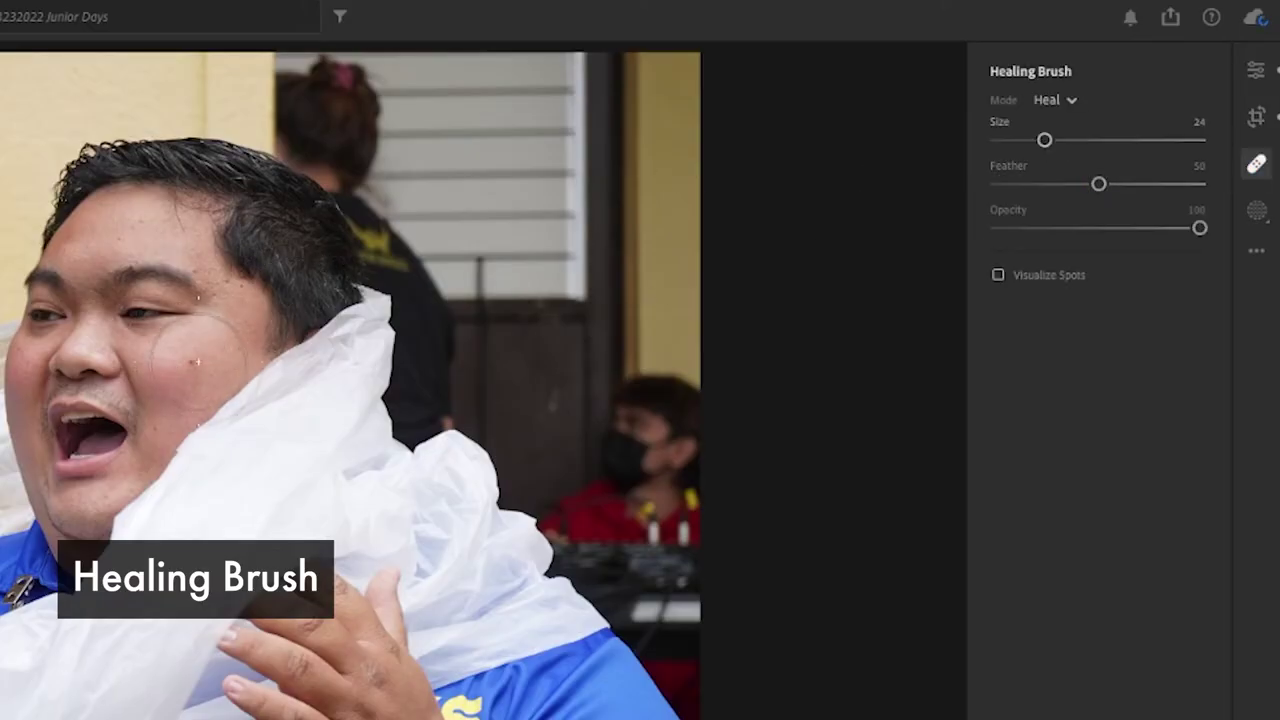
key("bracketleft")
key("bracketleft")
key("bracketleft")
key("bracketleft")
key("bracketleft")
key("bracketleft")
key("bracketleft")
key("bracketleft")
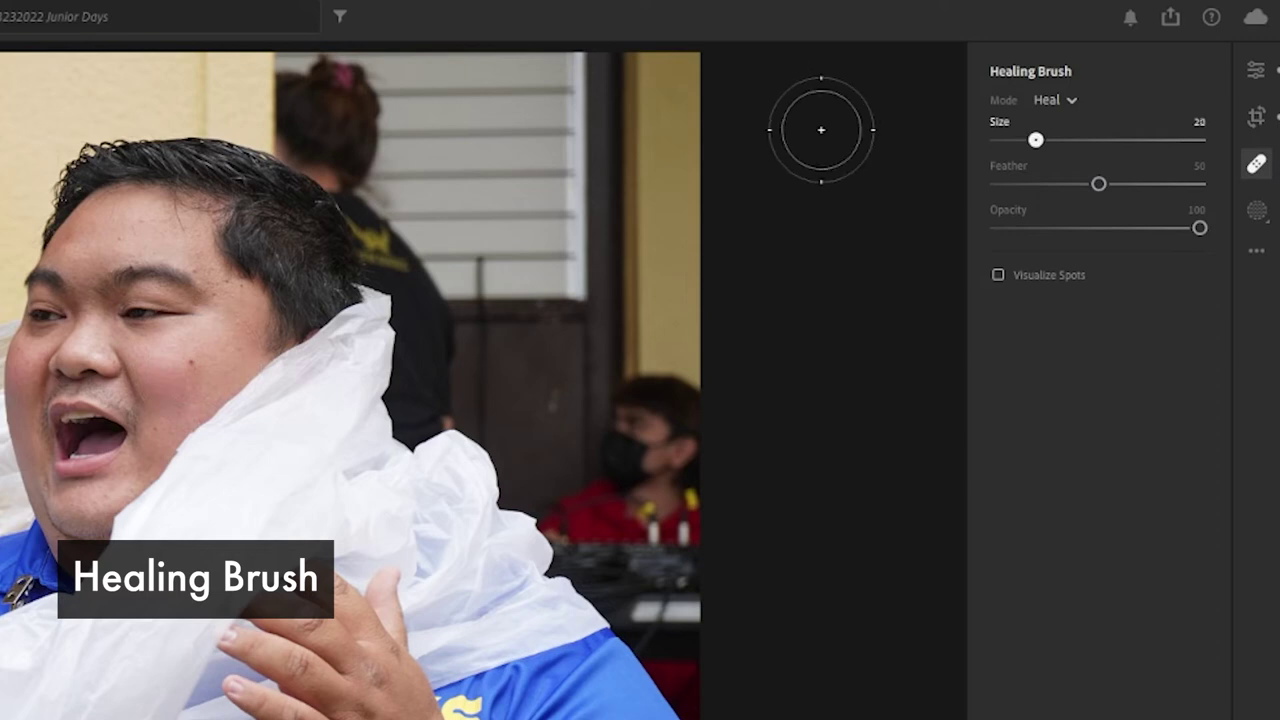
key("bracketright")
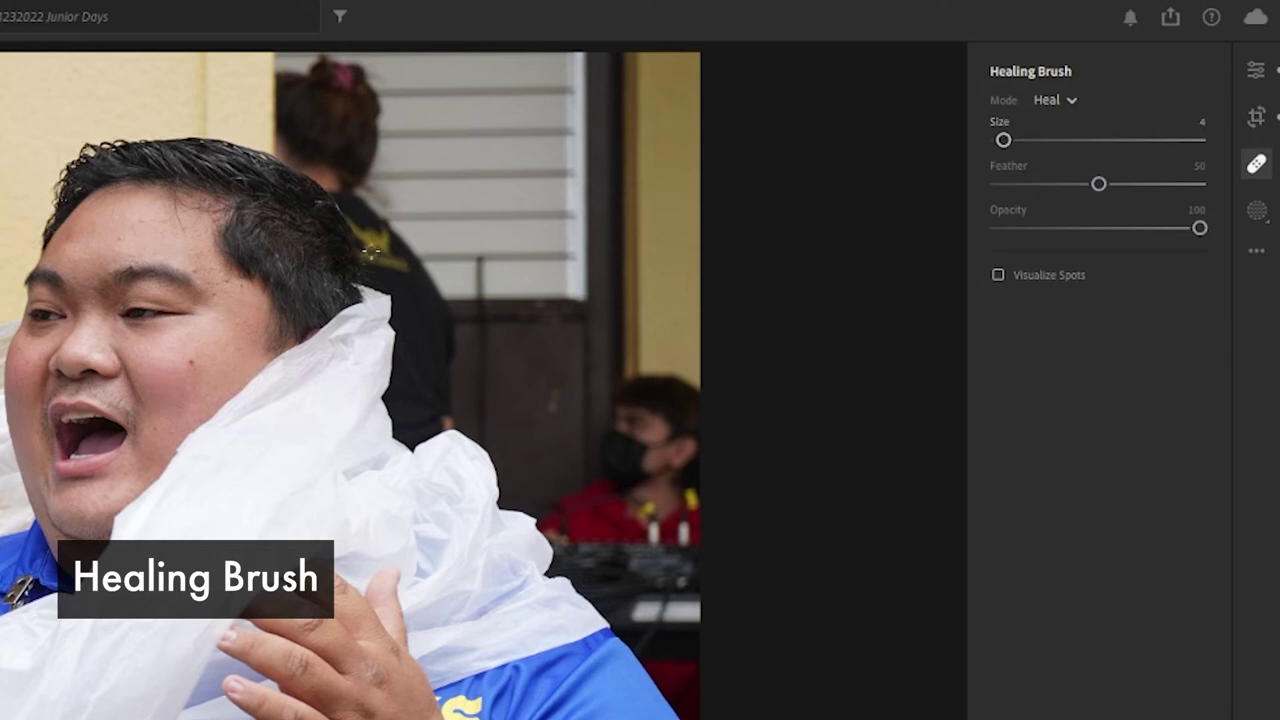
left_click(190, 361)
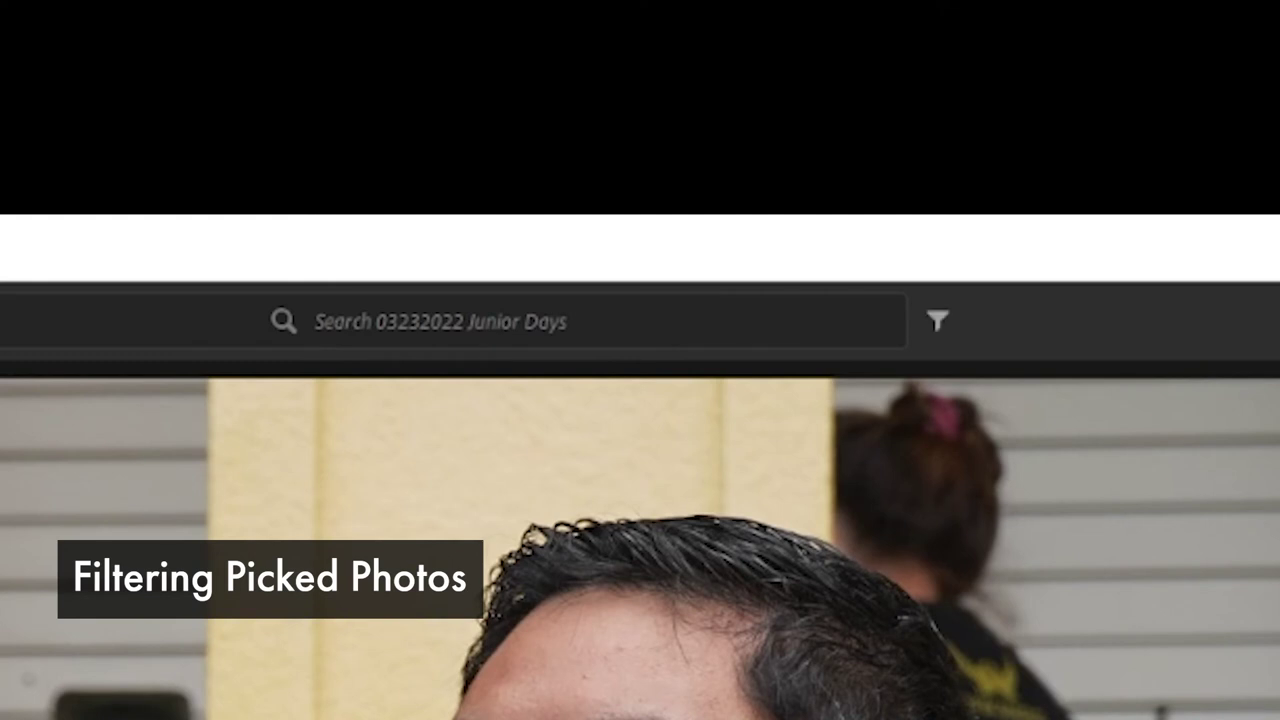
Filter the Junior Days album to show only picked photos.
left_click(937, 320)
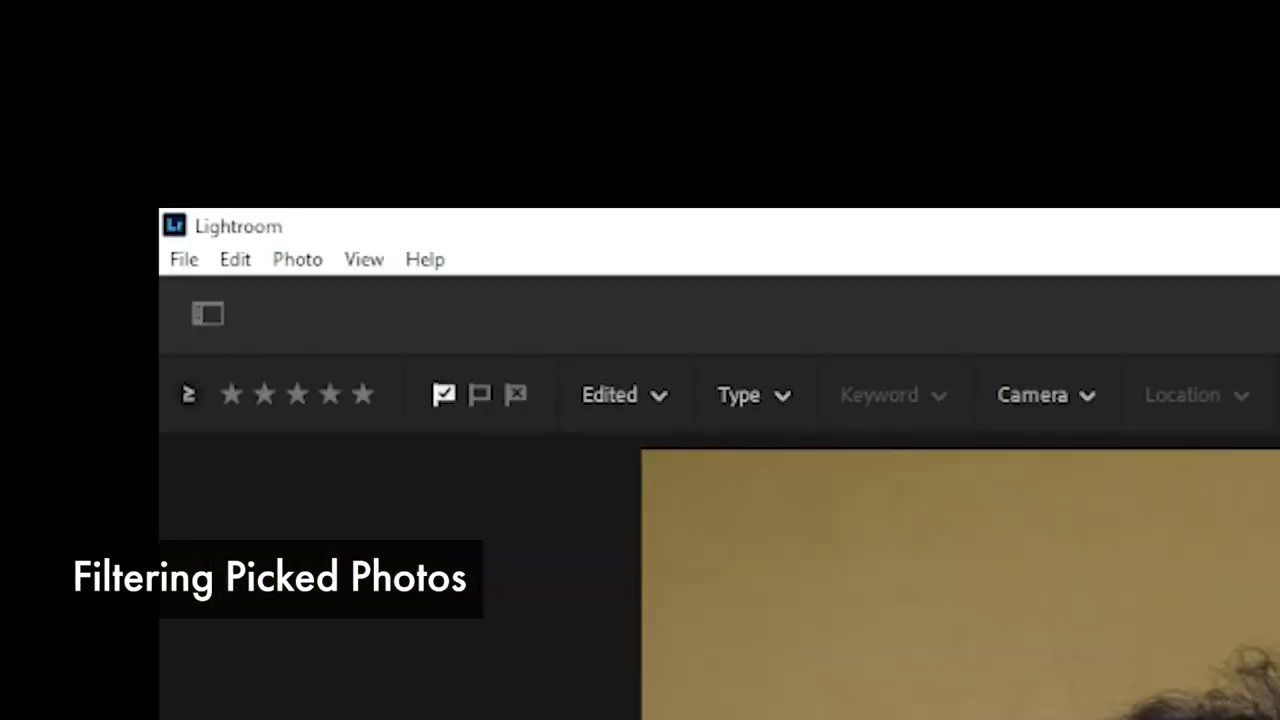
left_click(444, 394)
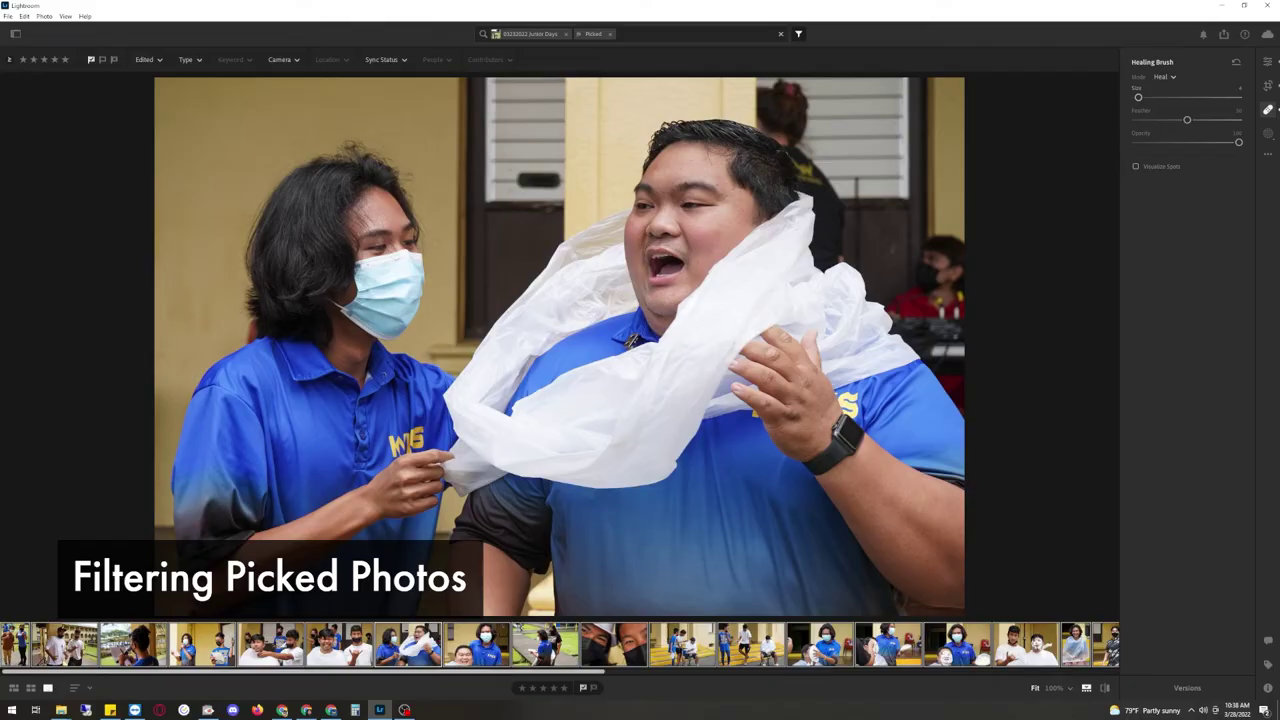
Browse back and forth through the filtered photos to review the picks.
key("Left")
key("Left")
key("Left")
key("Left")
key("Left")
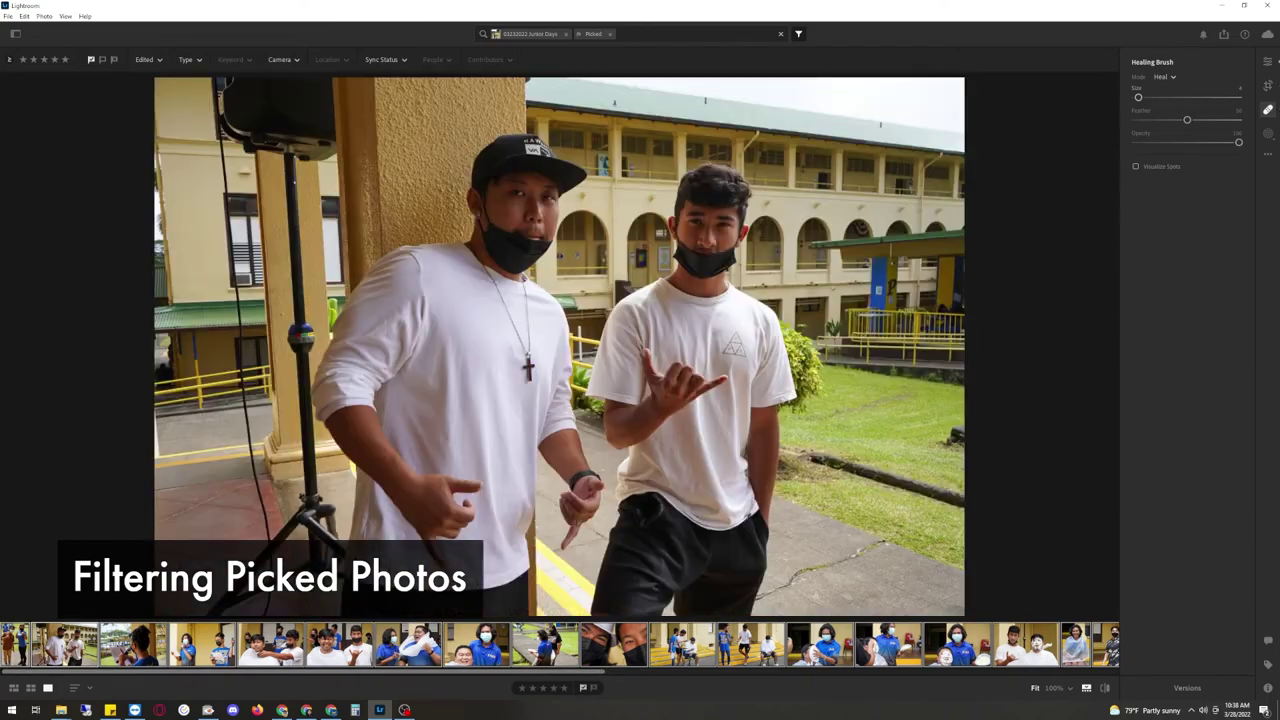
key("Right")
key("Right")
key("Right")
key("Right")
key("Right")
key("Right")
key("Right")
key("Right")
key("Right")
key("Right")
key("Right")
key("Right")
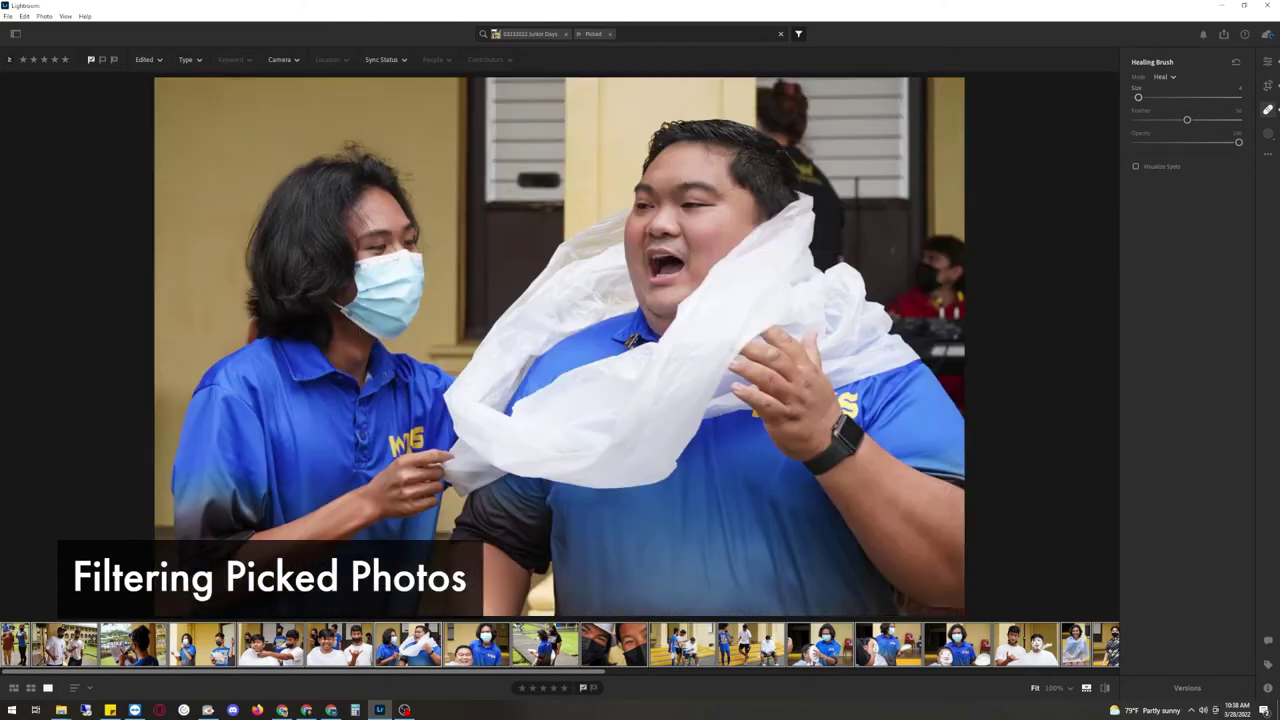
key("Right")
key("Right")
key("Right")
key("Right")
key("Right")
key("Right")
key("Right")
key("Right")
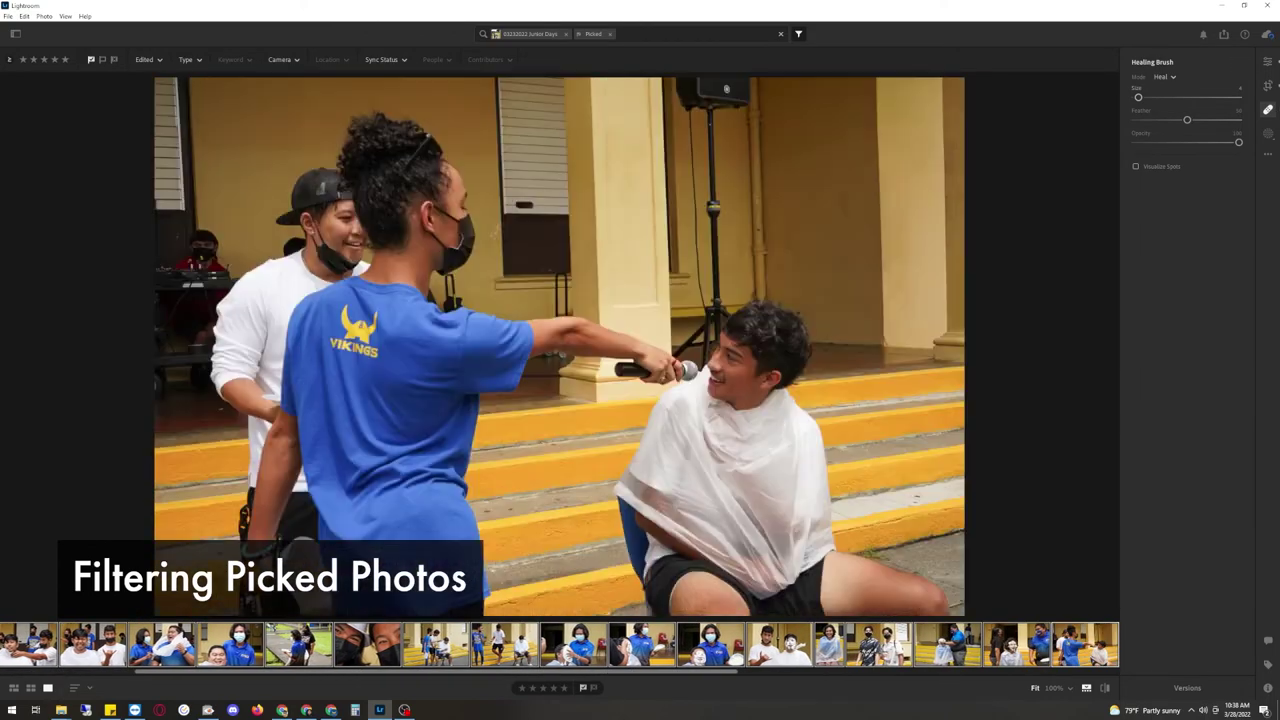
key("Right")
key("Right")
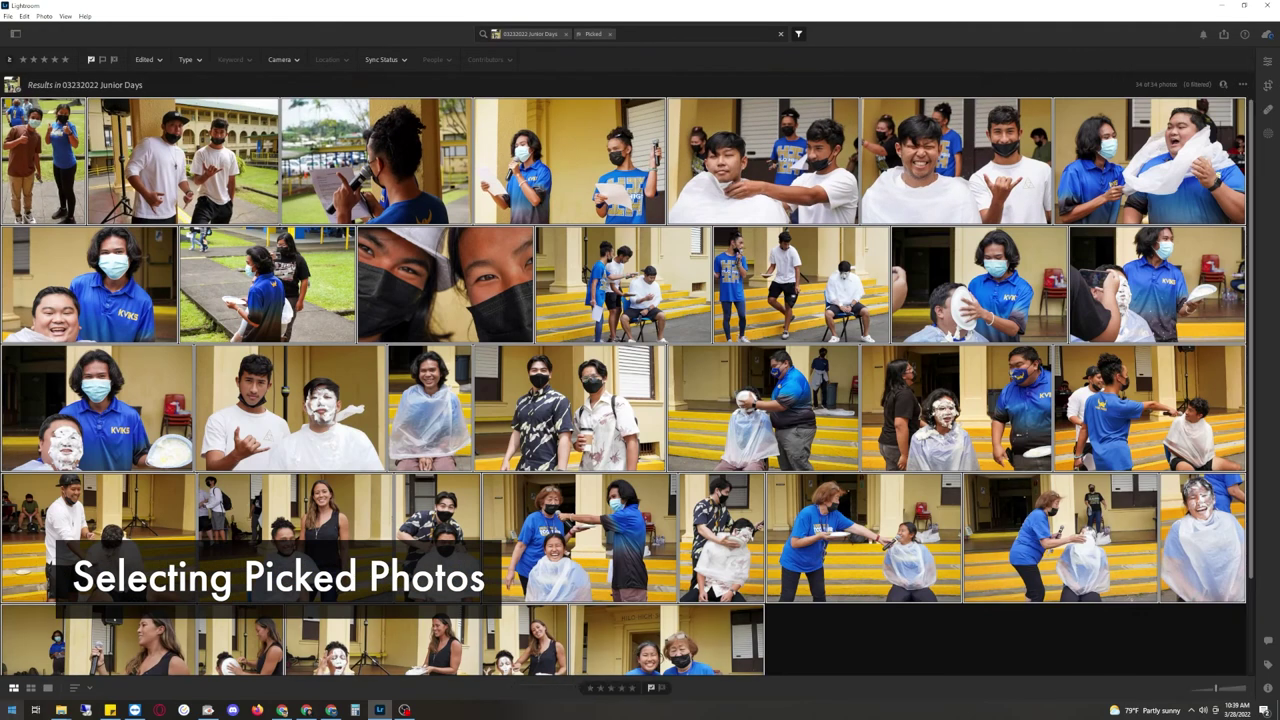
Display the picked photos in the square grid and select all of them.
key("shift+g")
left_click(14, 688)
left_click(31, 688)
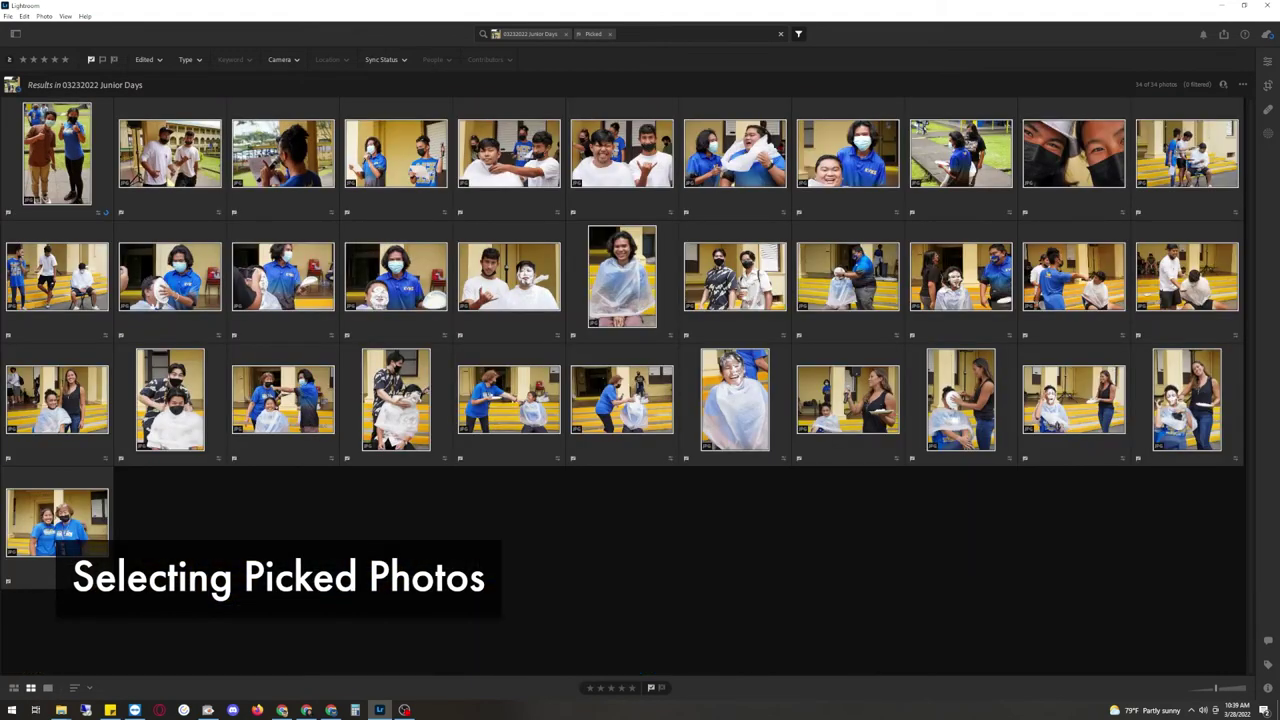
key("ctrl+a")
left_click(57, 153)
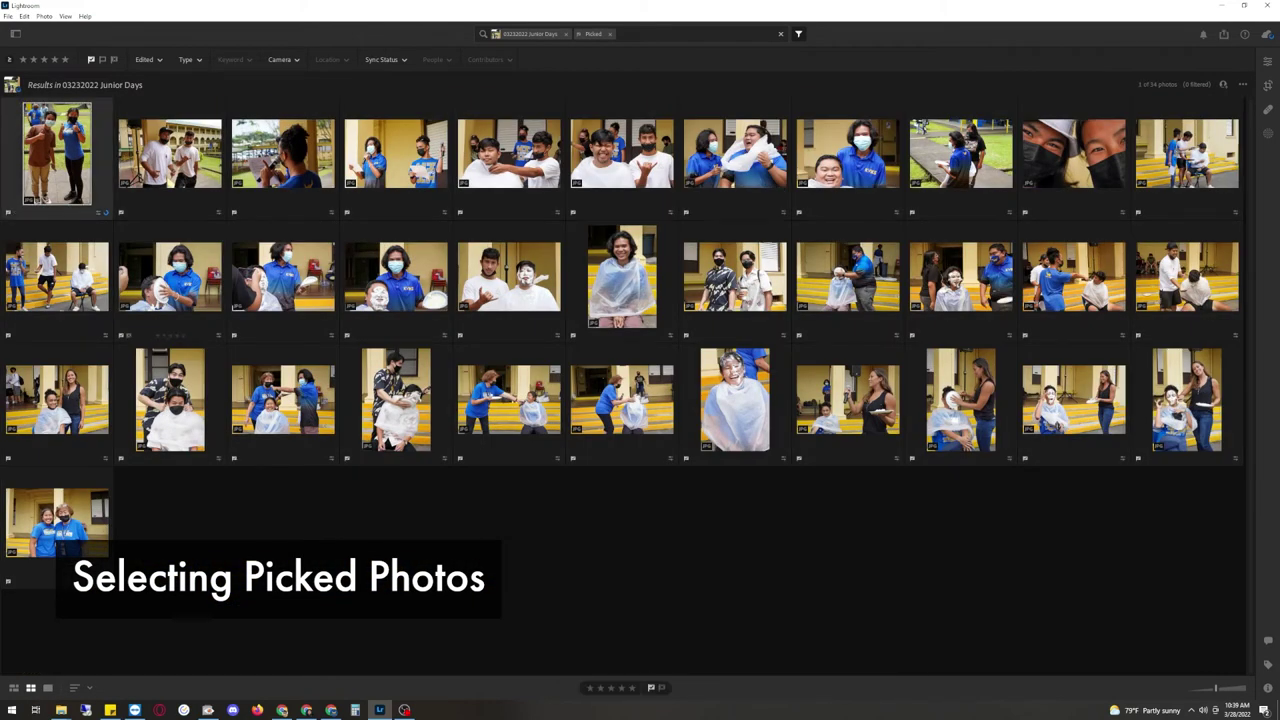
key("ctrl+a")
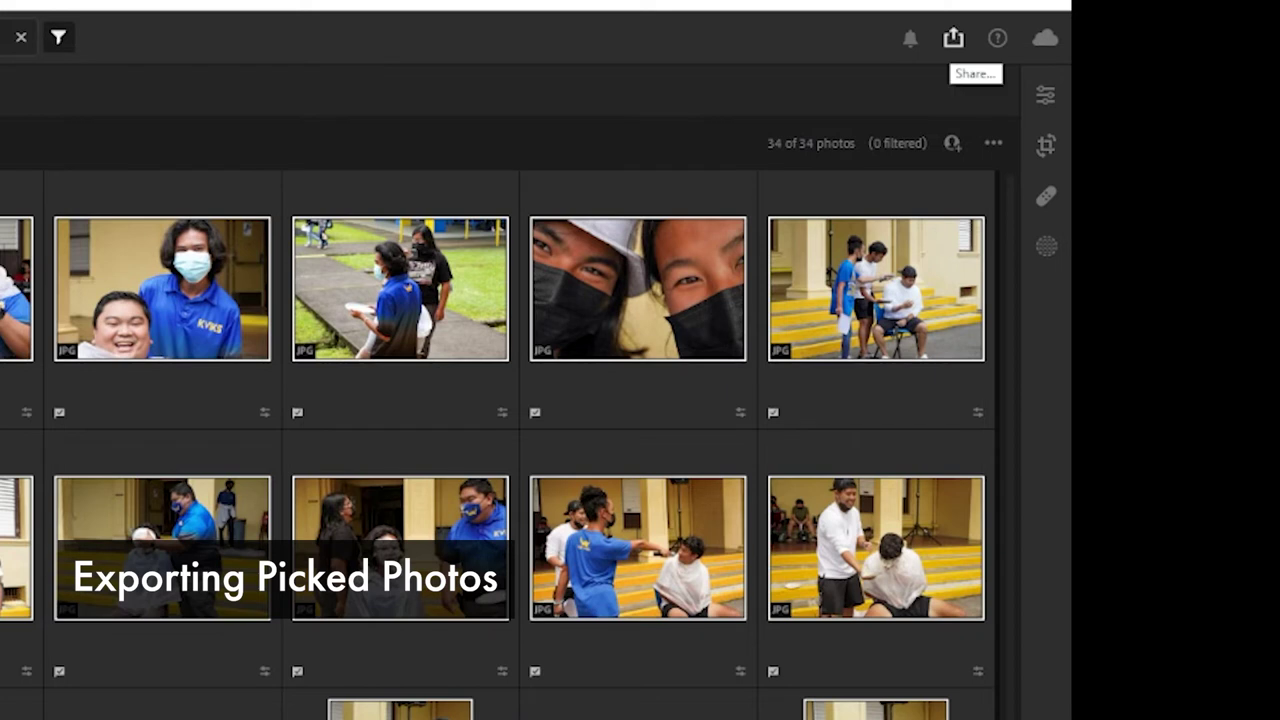
Start exporting the selected photos as JPG (Small), and move and enlarge the folder selection dialog.
left_click(1223, 34)
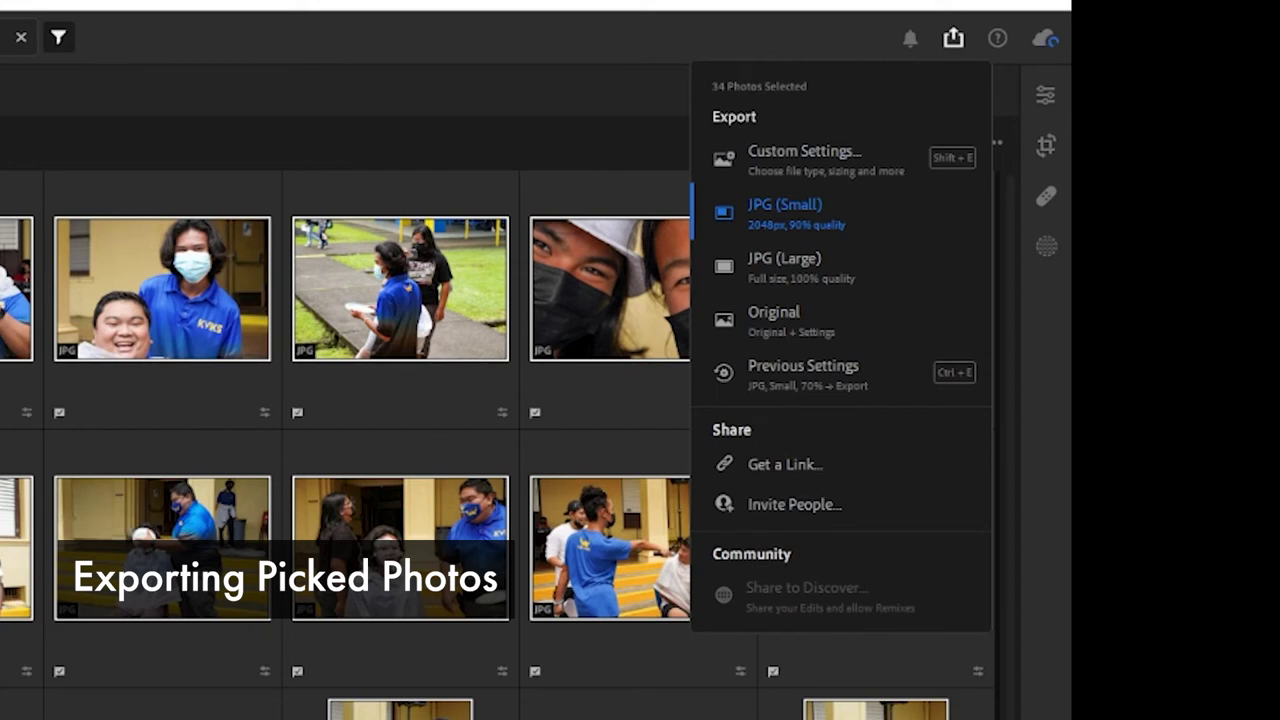
left_click(785, 213)
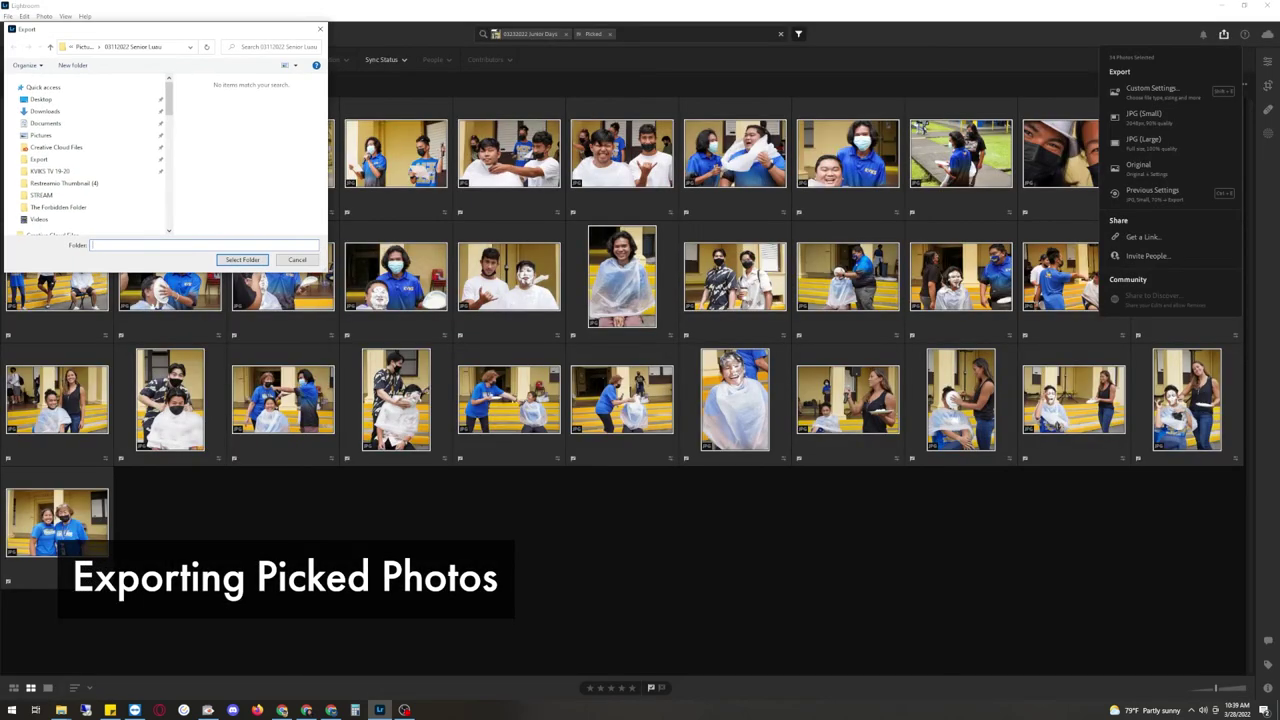
left_click_drag(300, 22, 454, 35)
left_click_drag(276, 43, 783, 76)
left_click_drag(833, 296, 1125, 296)
left_click_drag(814, 299, 814, 466)
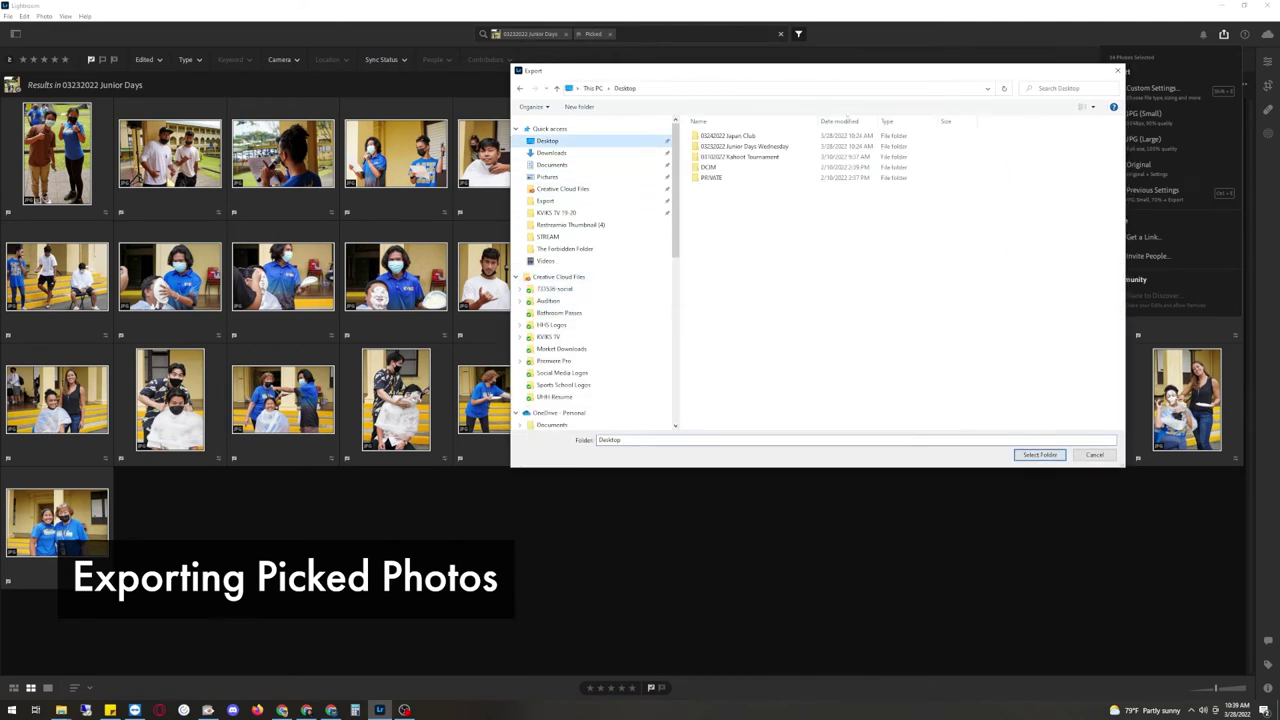
Create a folder named Exports inside the Desktop folder 03232022 Junior Days Wednesday.
double_click(744, 146)
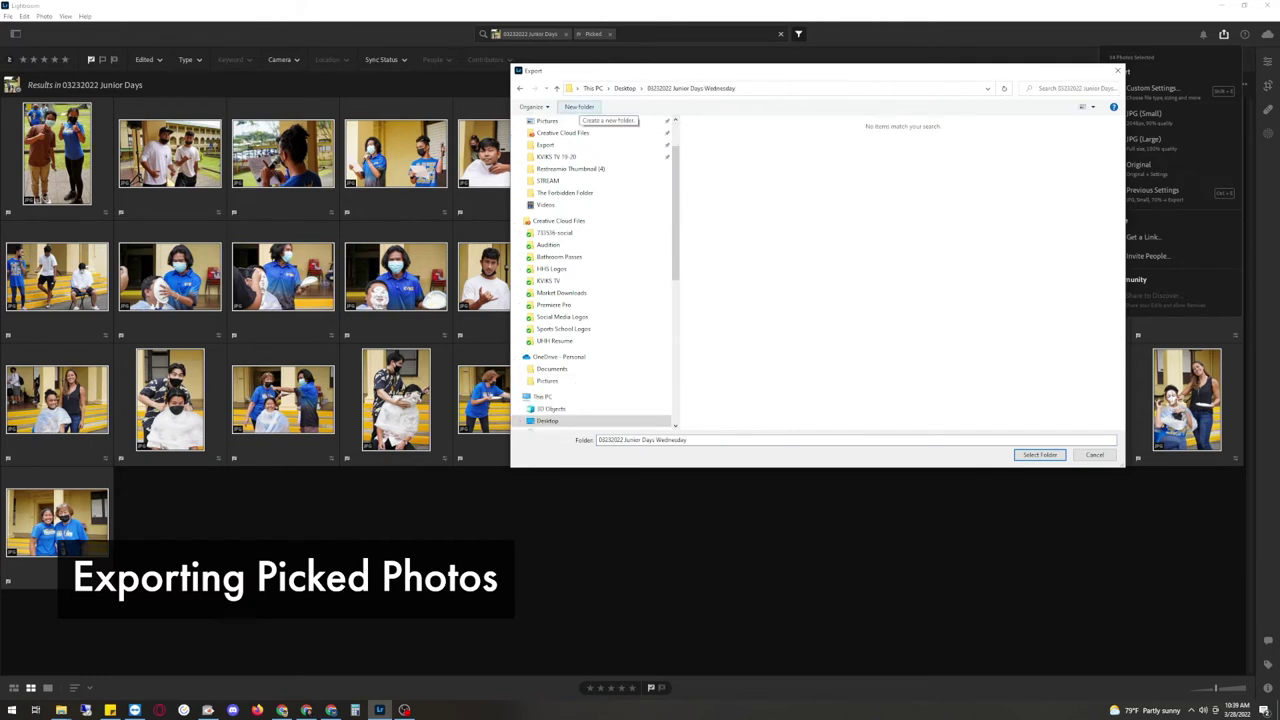
left_click(579, 107)
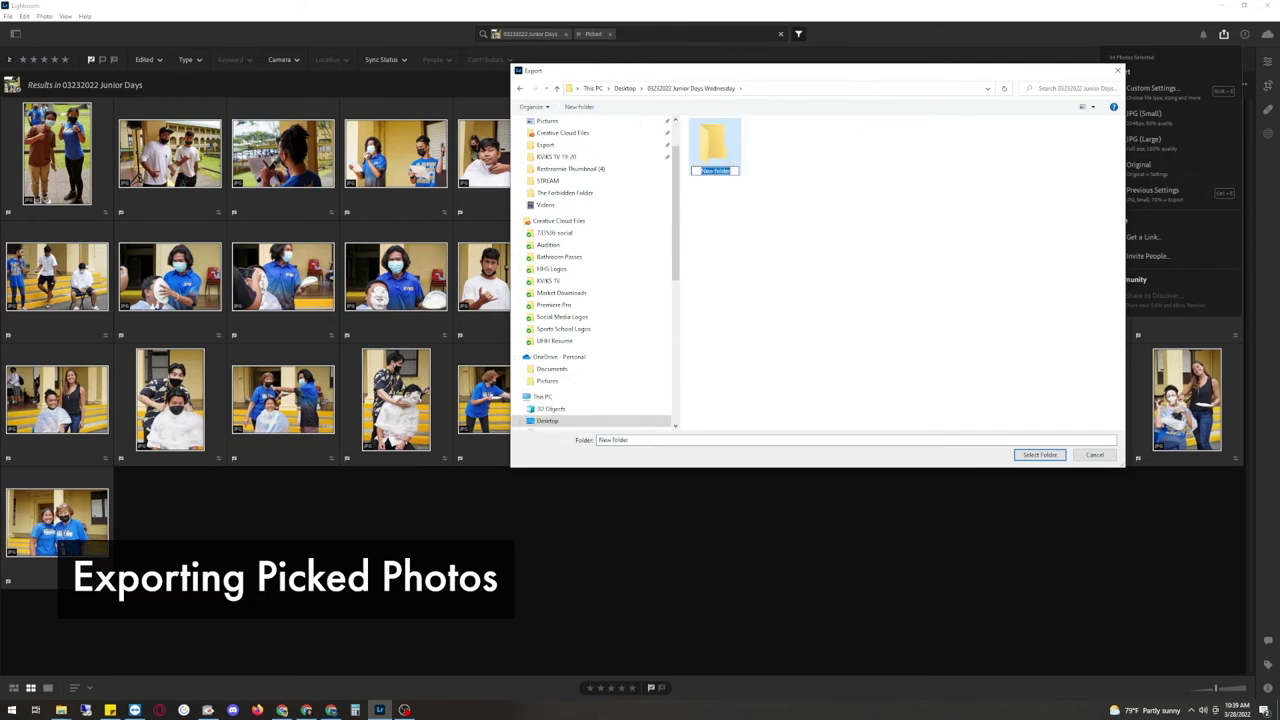
type("0xports")
key("Return")
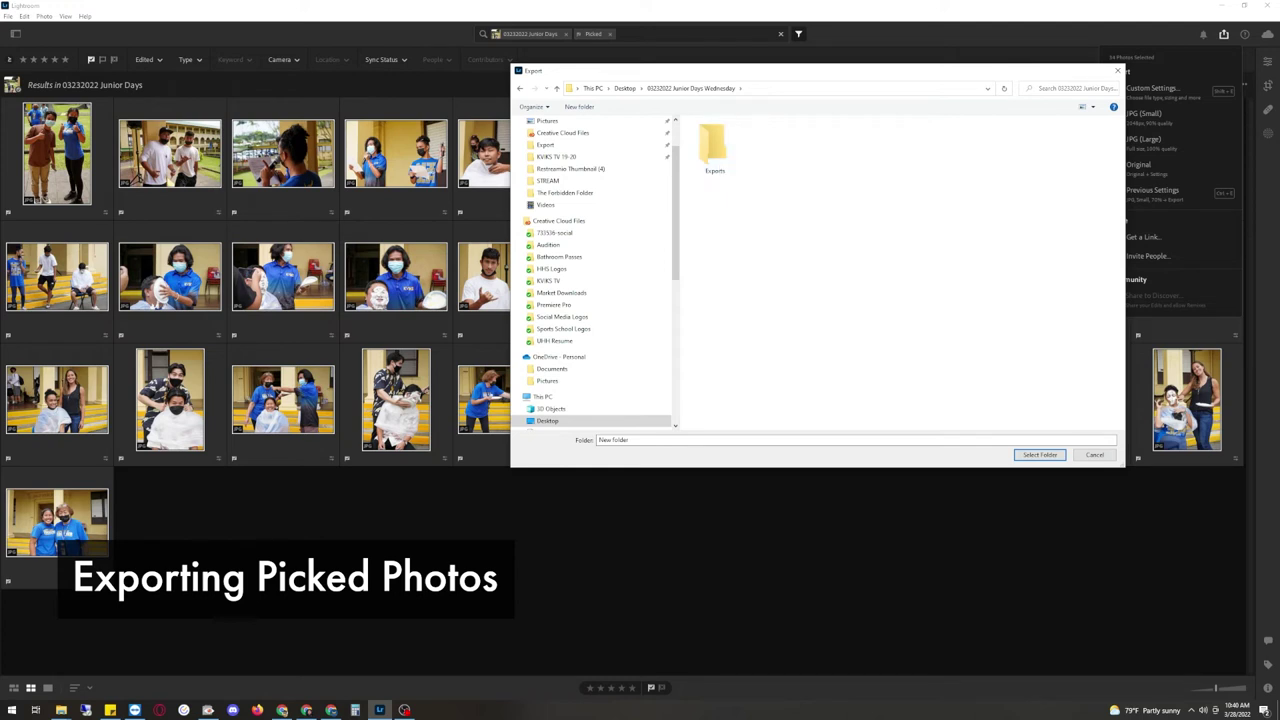
right_click(636, 144)
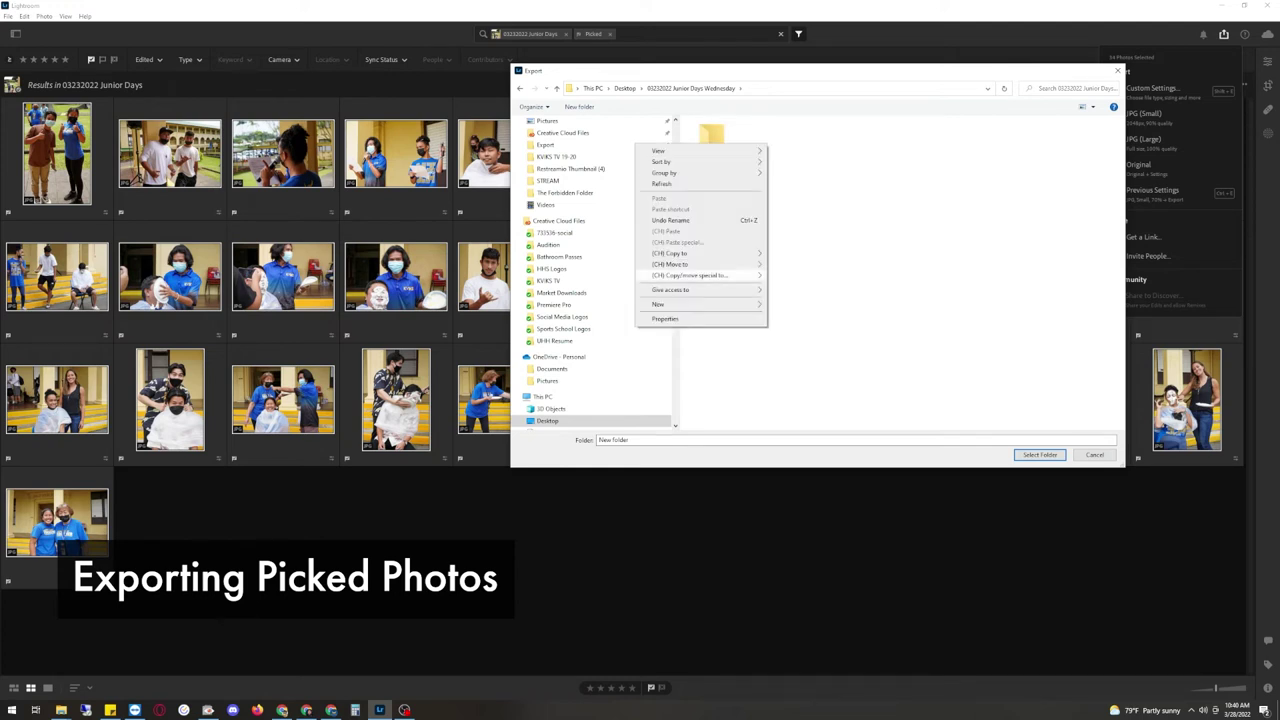
mouse_move(700, 304)
key("Escape")
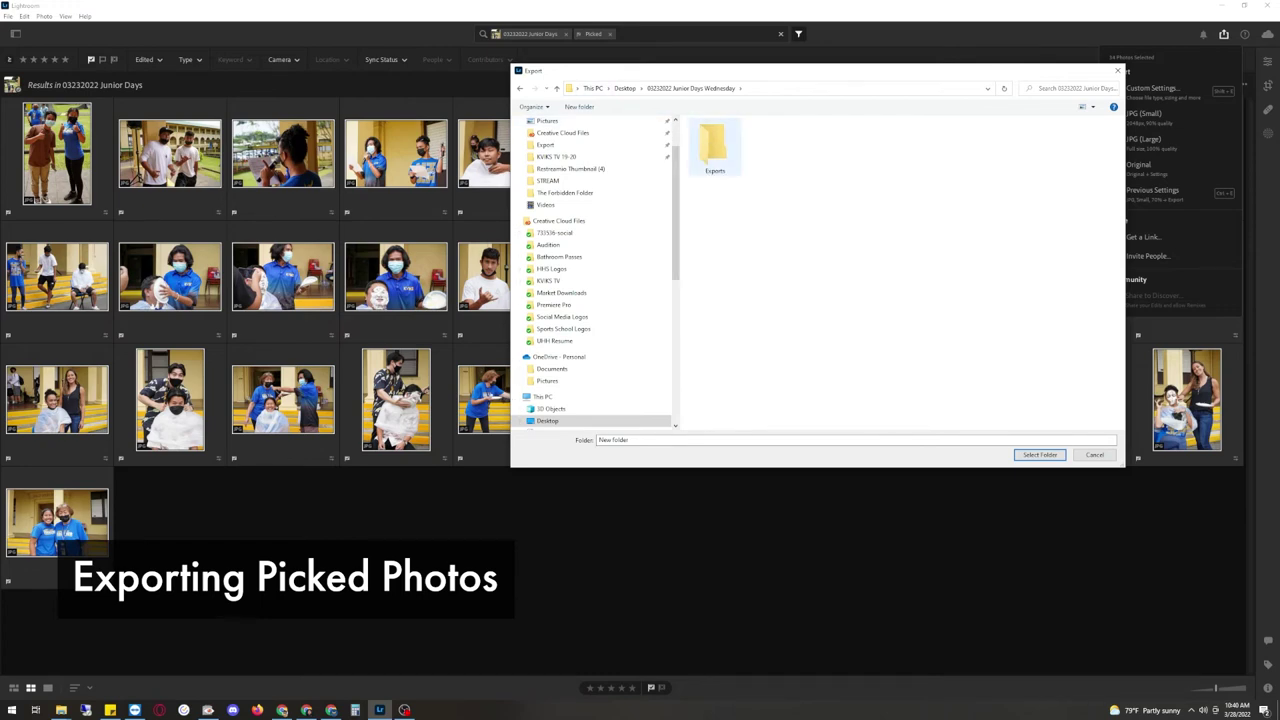
Choose the new Exports folder as the destination and export the selected photos into it.
double_click(714, 147)
left_click(1039, 454)
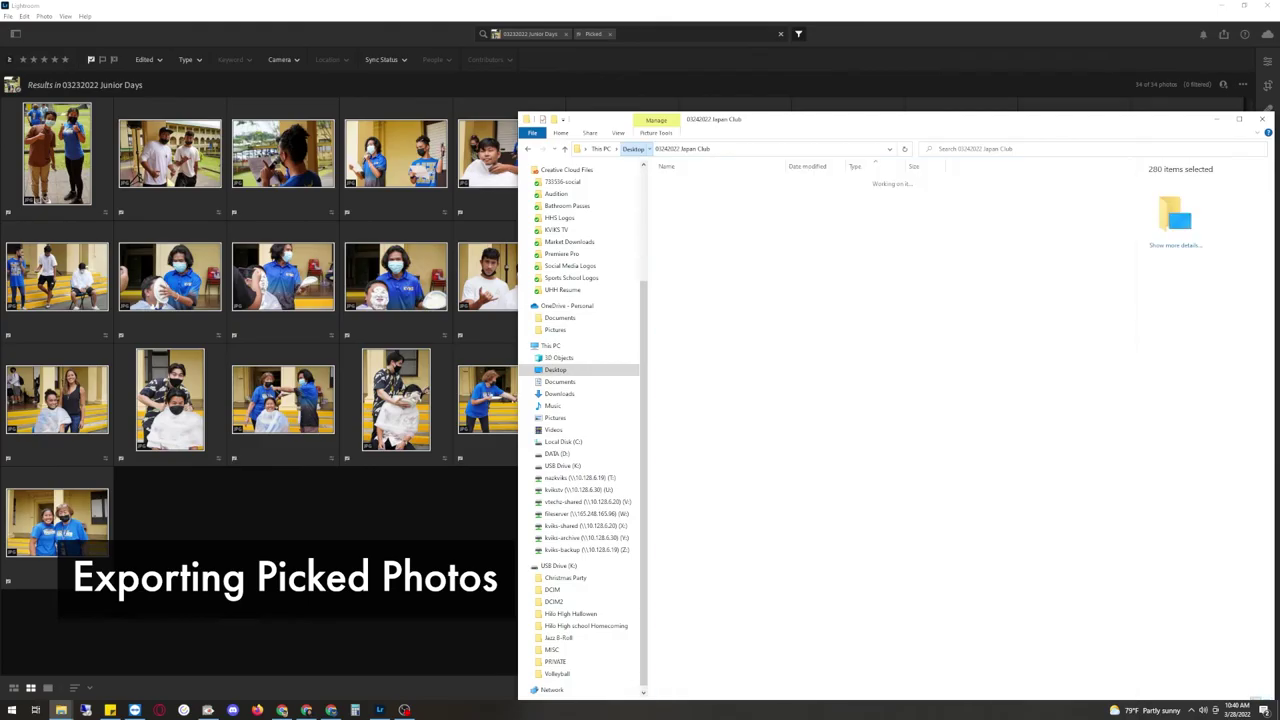
In File Explorer, open the Exports folder inside 03232022 Junior Days Wednesday and check the exported photos.
double_click(712, 191)
double_click(682, 195)
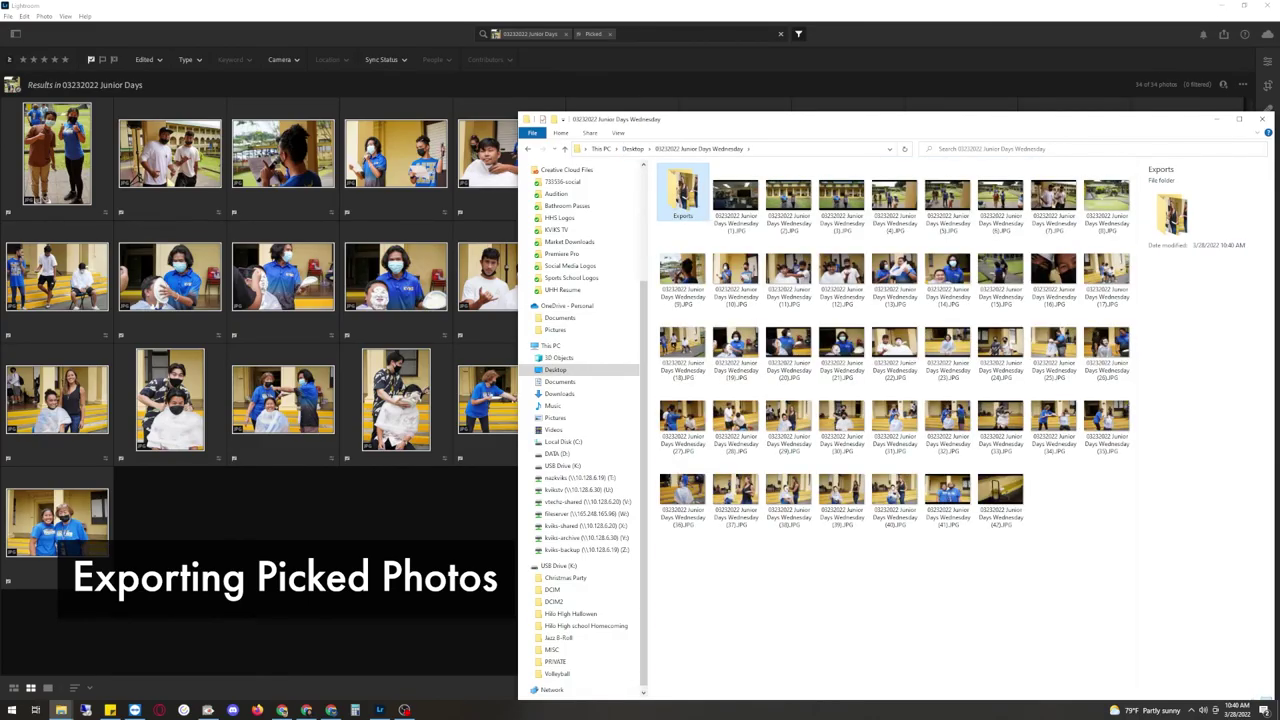
left_click(842, 196)
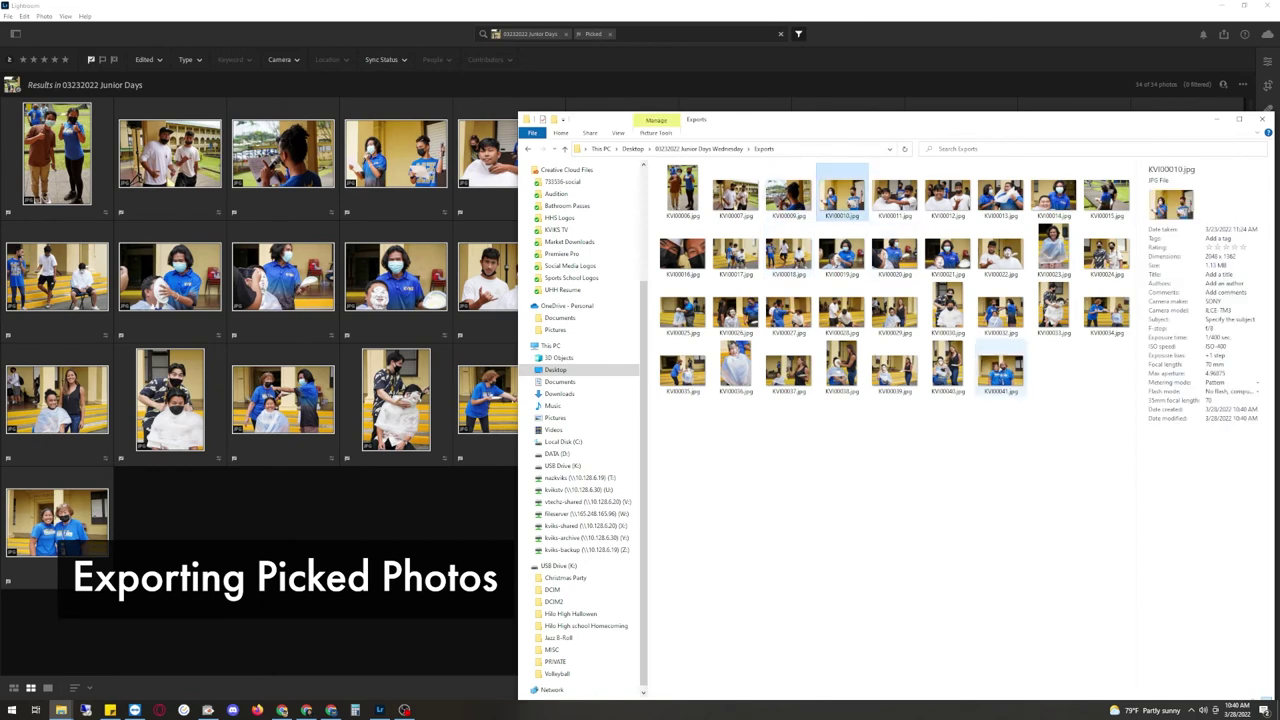
left_click(1001, 368)
left_click(1060, 410)
left_click_drag(1131, 397, 651, 184)
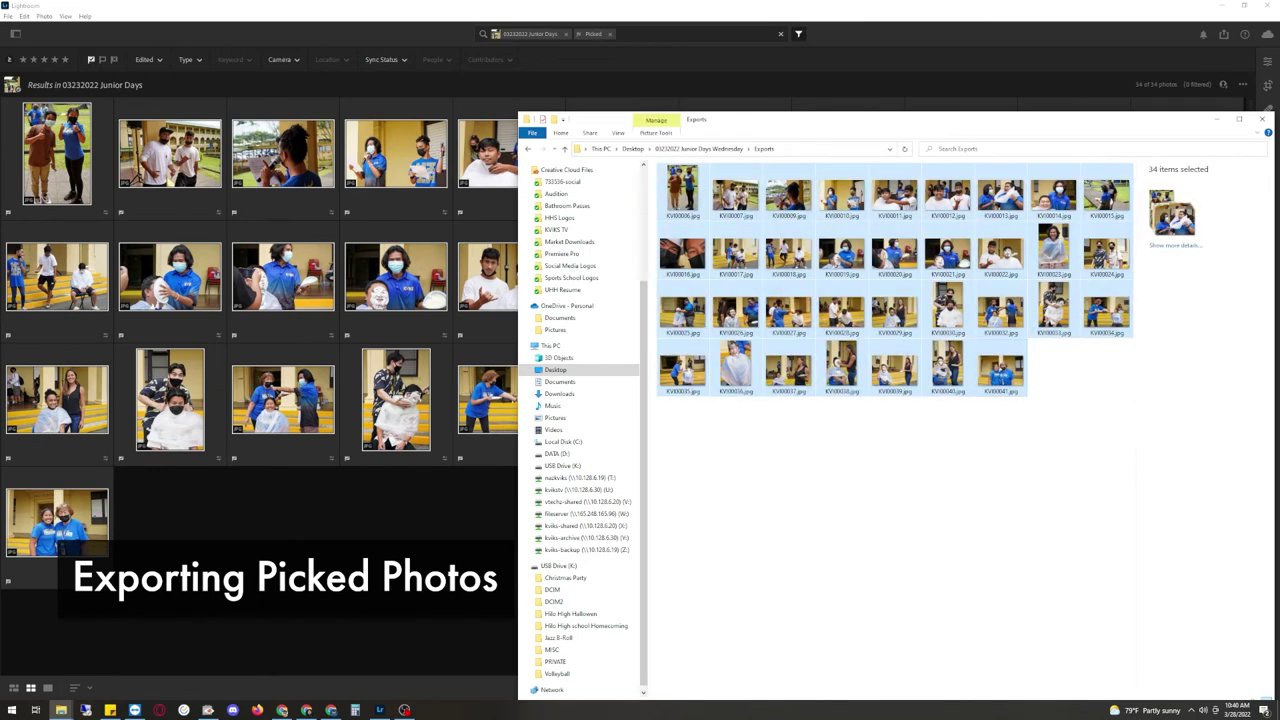
left_click(1060, 410)
left_click_drag(885, 122, 530, 84)
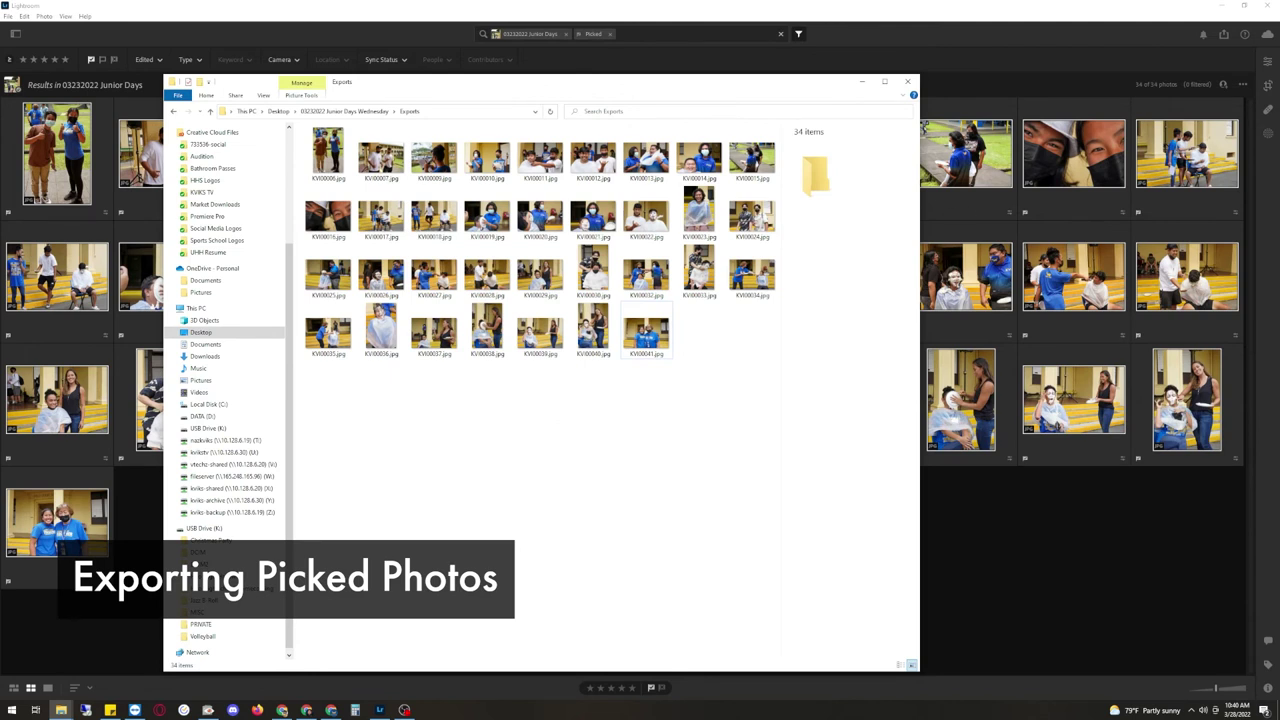
Switch to Chrome, open photos.google.com in a new tab, and create a new album.
left_click(330, 710)
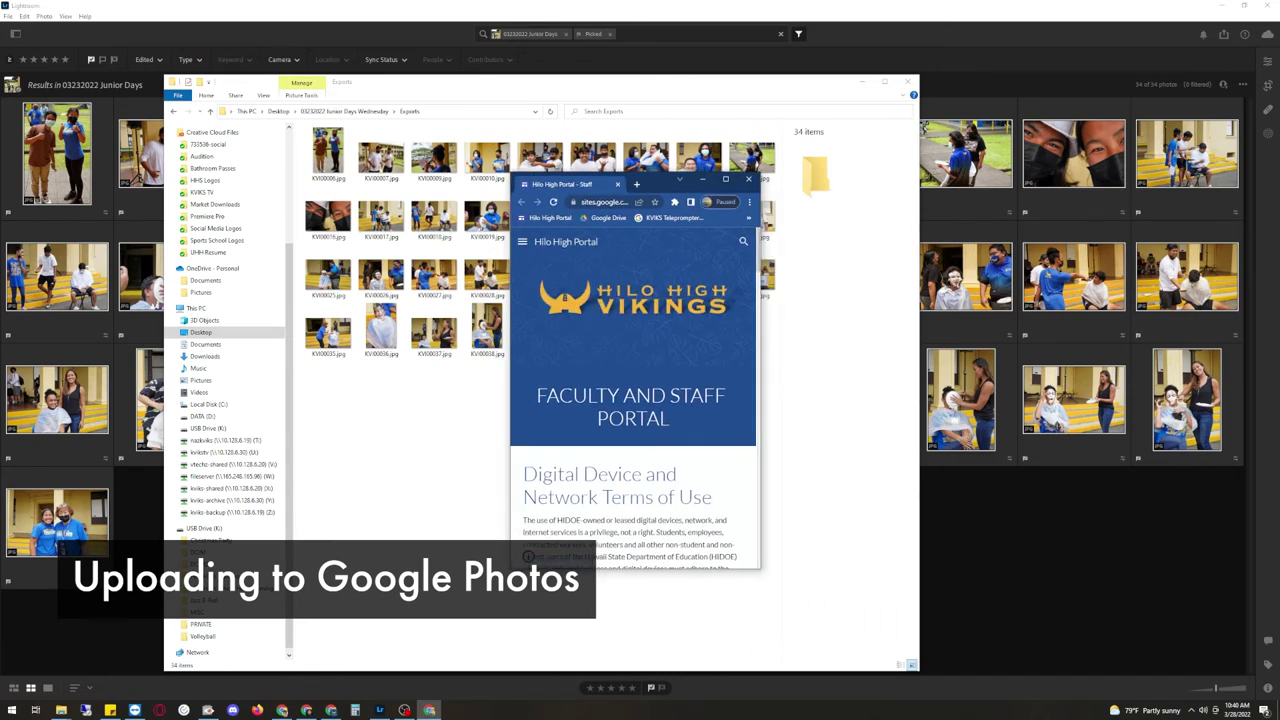
left_click_drag(760, 315, 1134, 315)
key("ctrl+t")
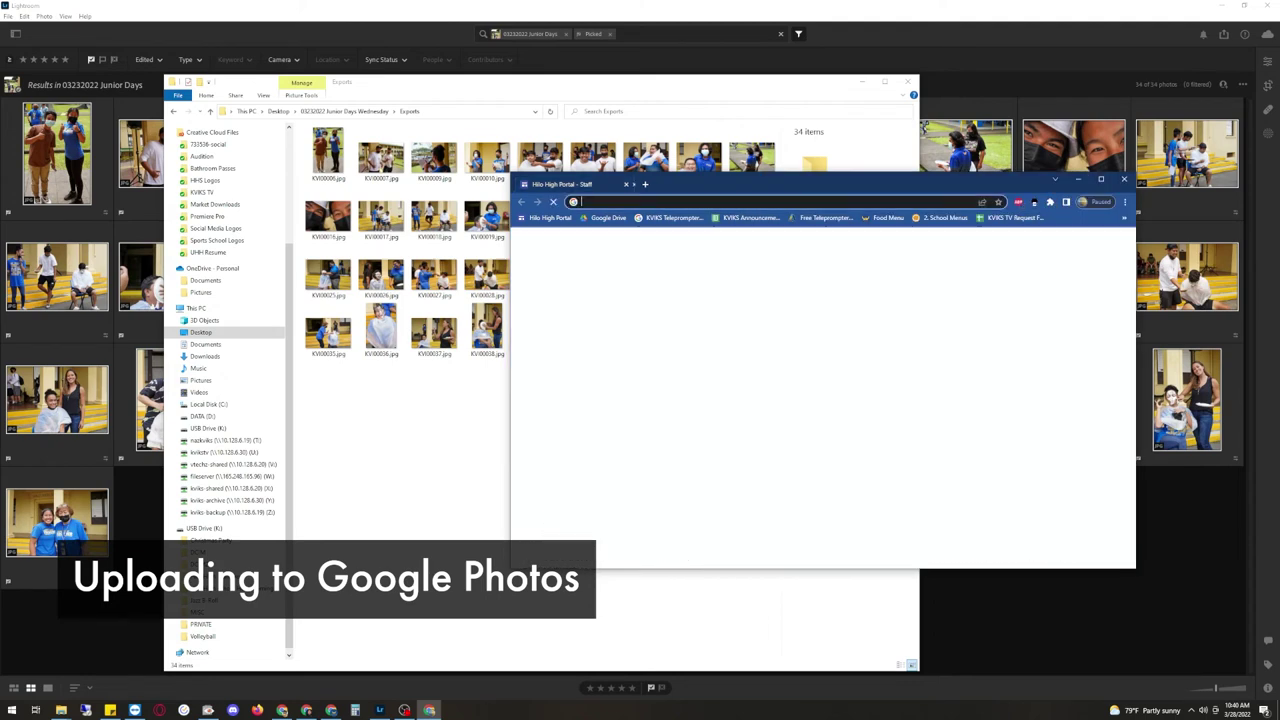
type("photos.google.")
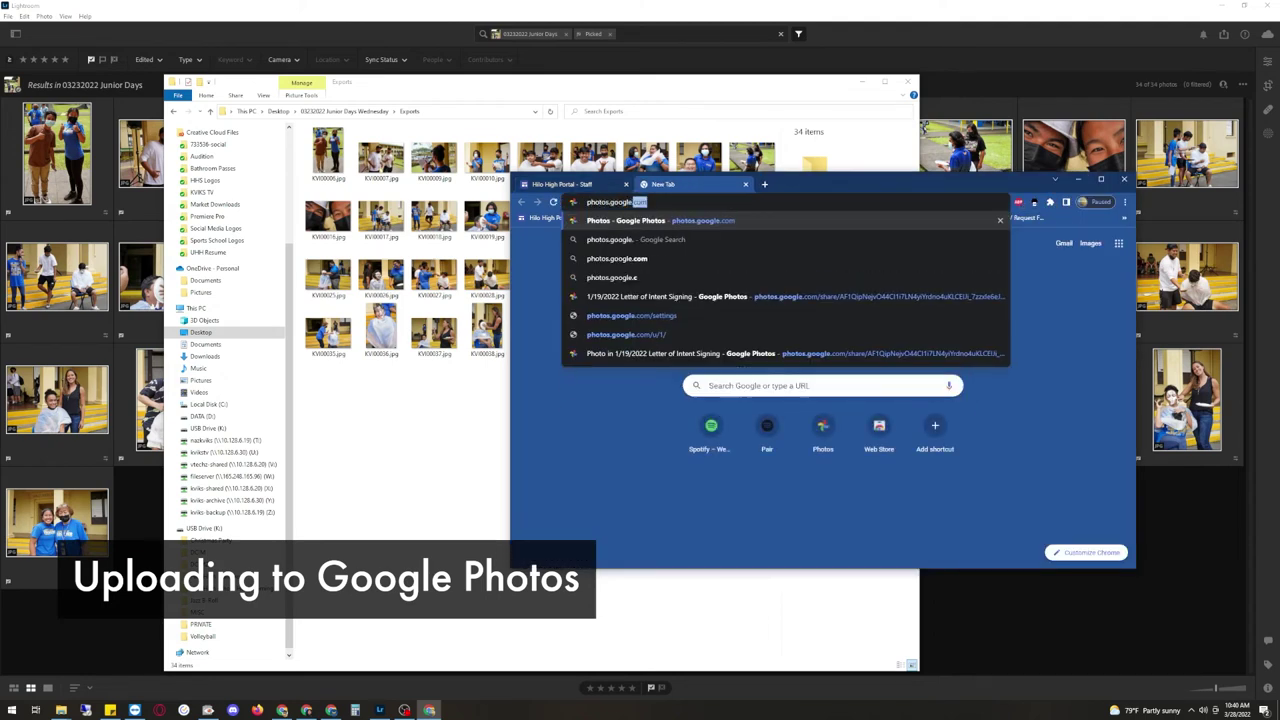
key("Return")
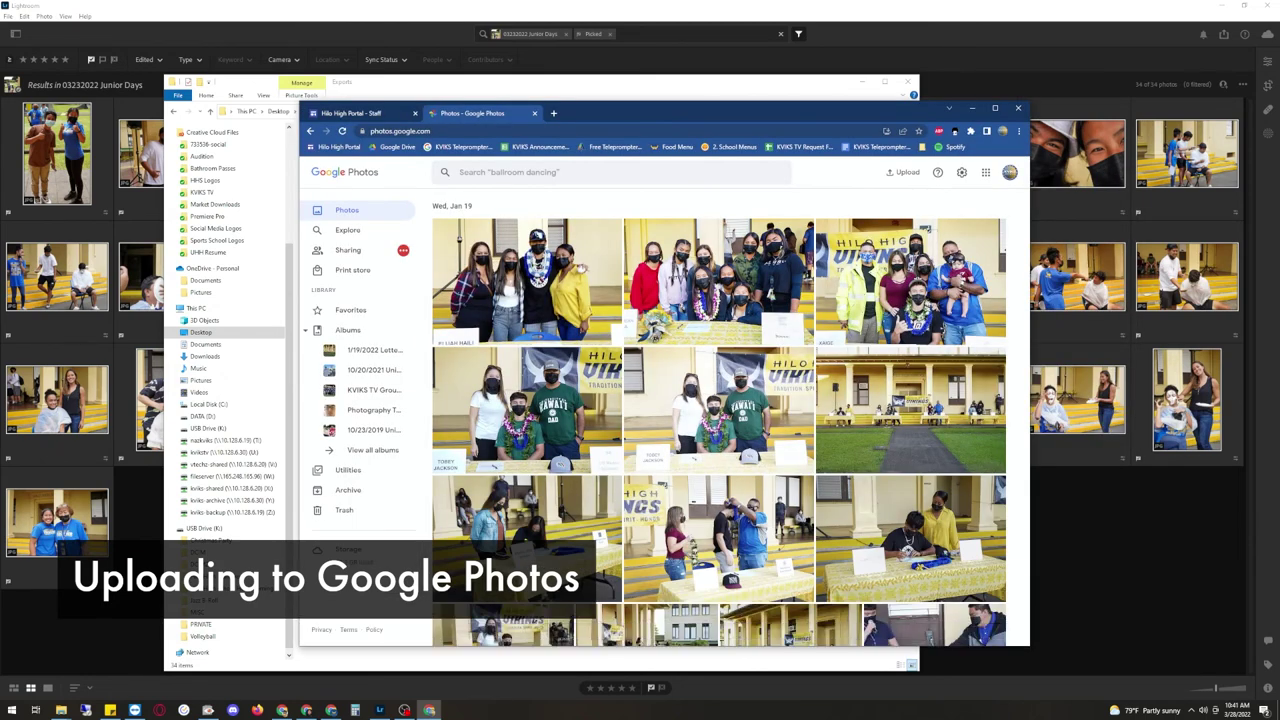
left_click(345, 330)
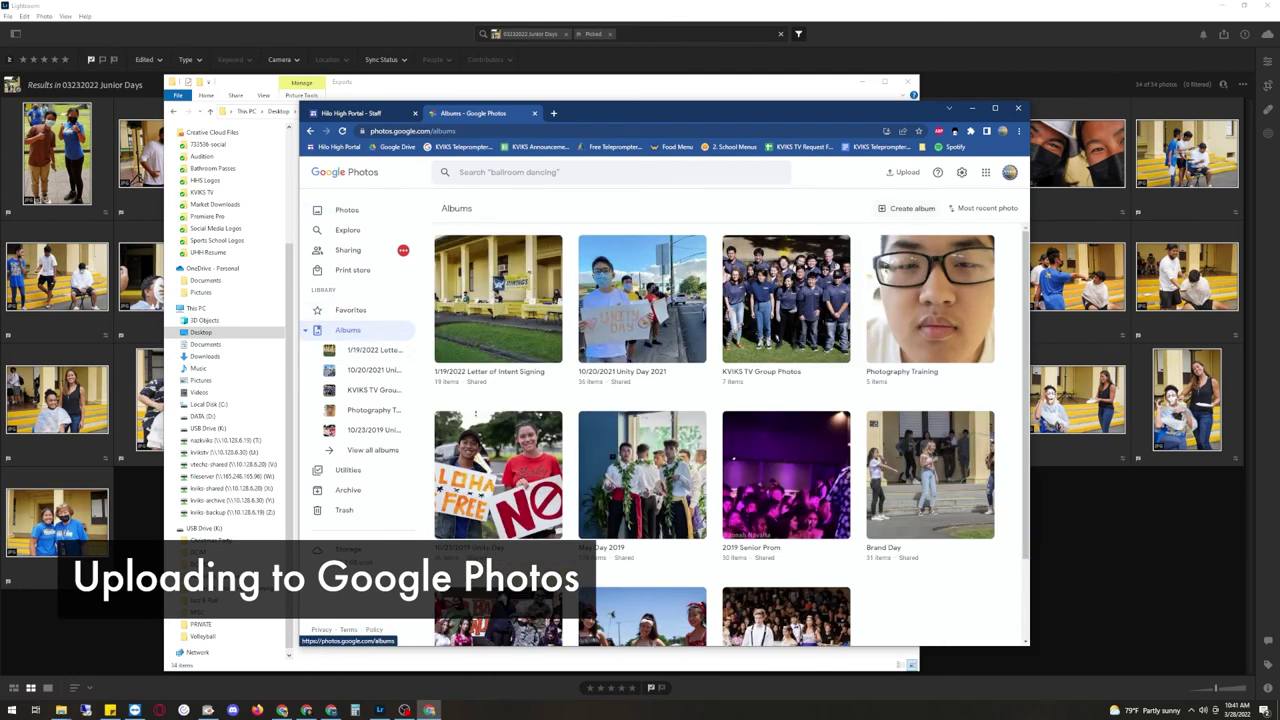
left_click(906, 208)
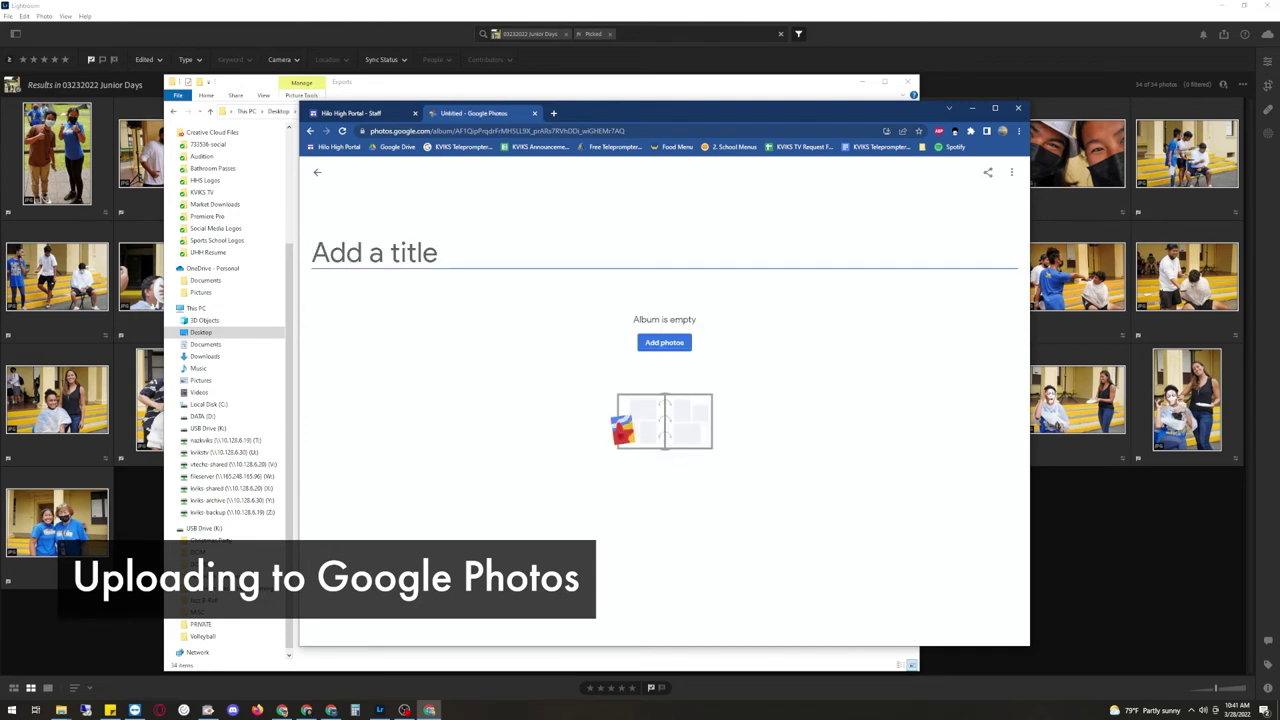
type("03")
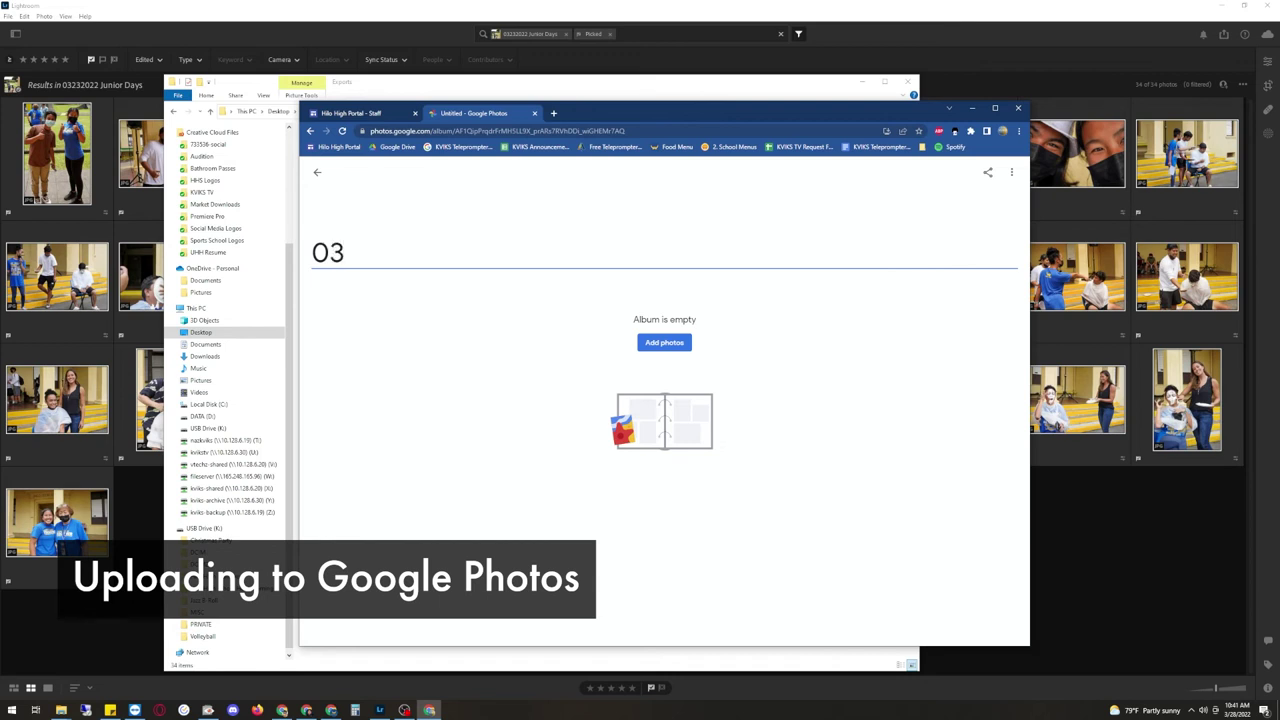
type("/23/")
key("ctrl+a")
key("BackSpace")
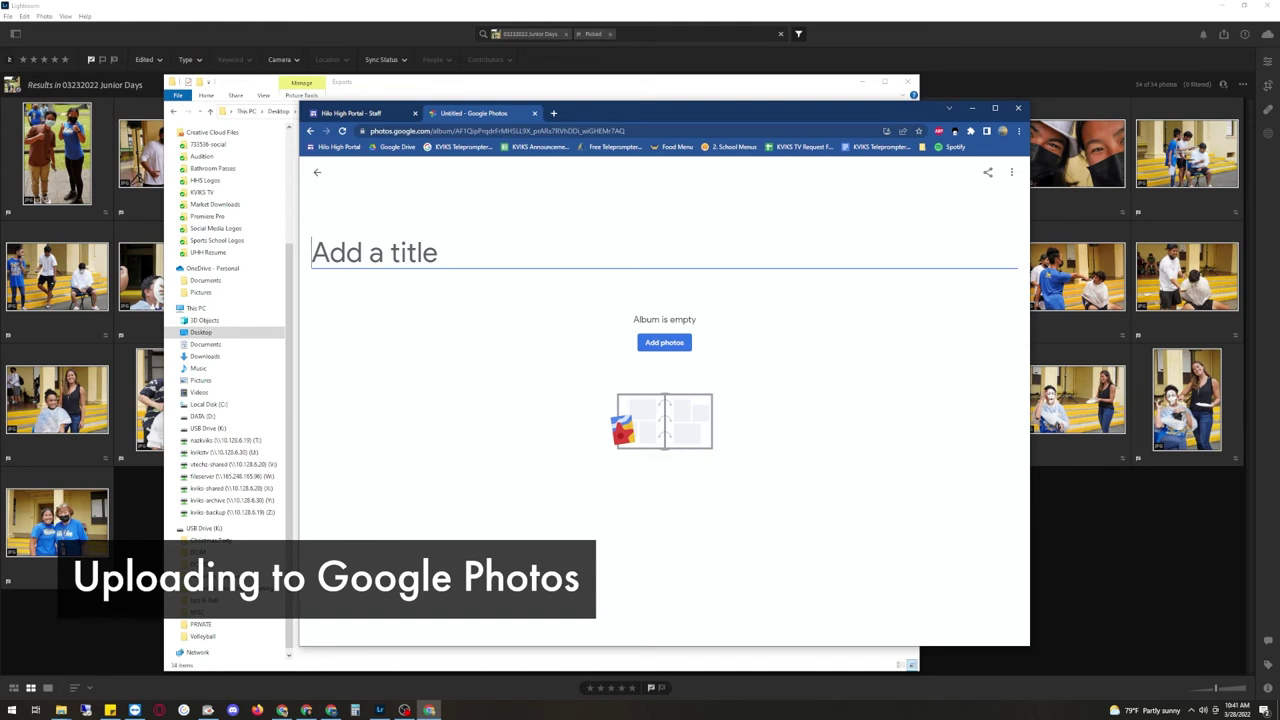
Title the new album Junior Days Class of 2023.
type("Junior Dats")
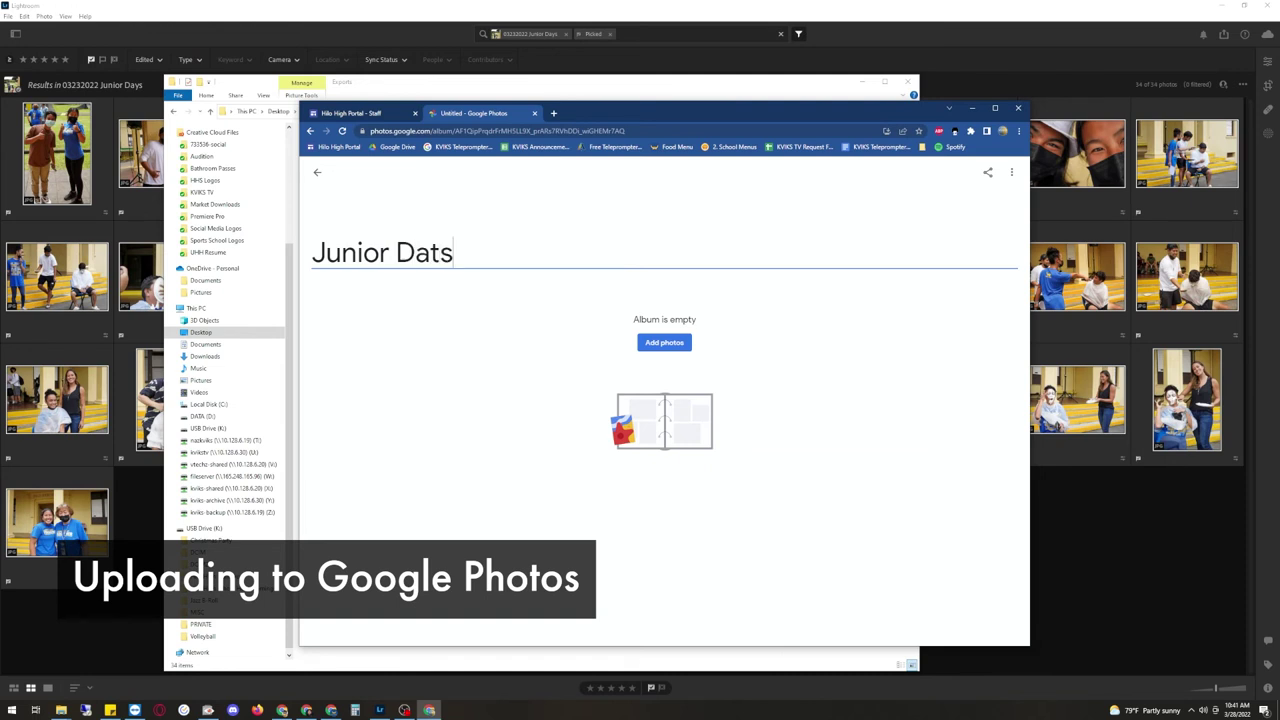
key("BackSpace")
key("BackSpace")
type("ys Clas")
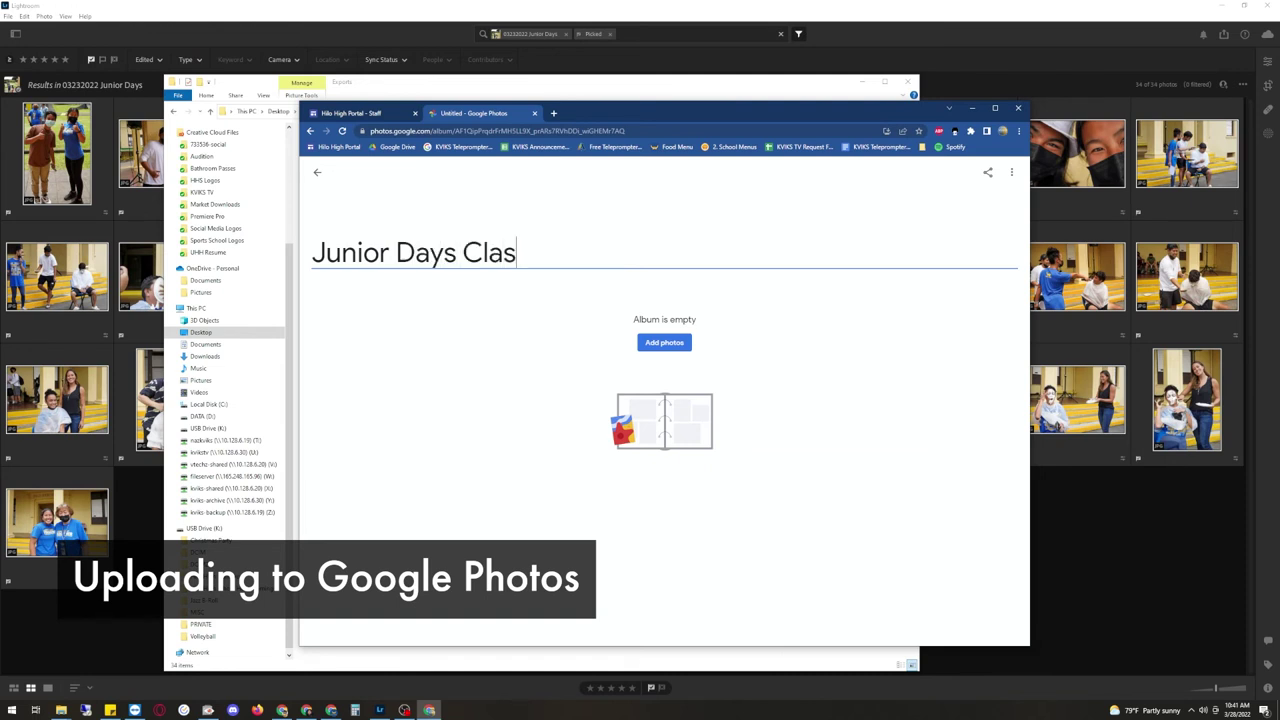
type("s of 2023")
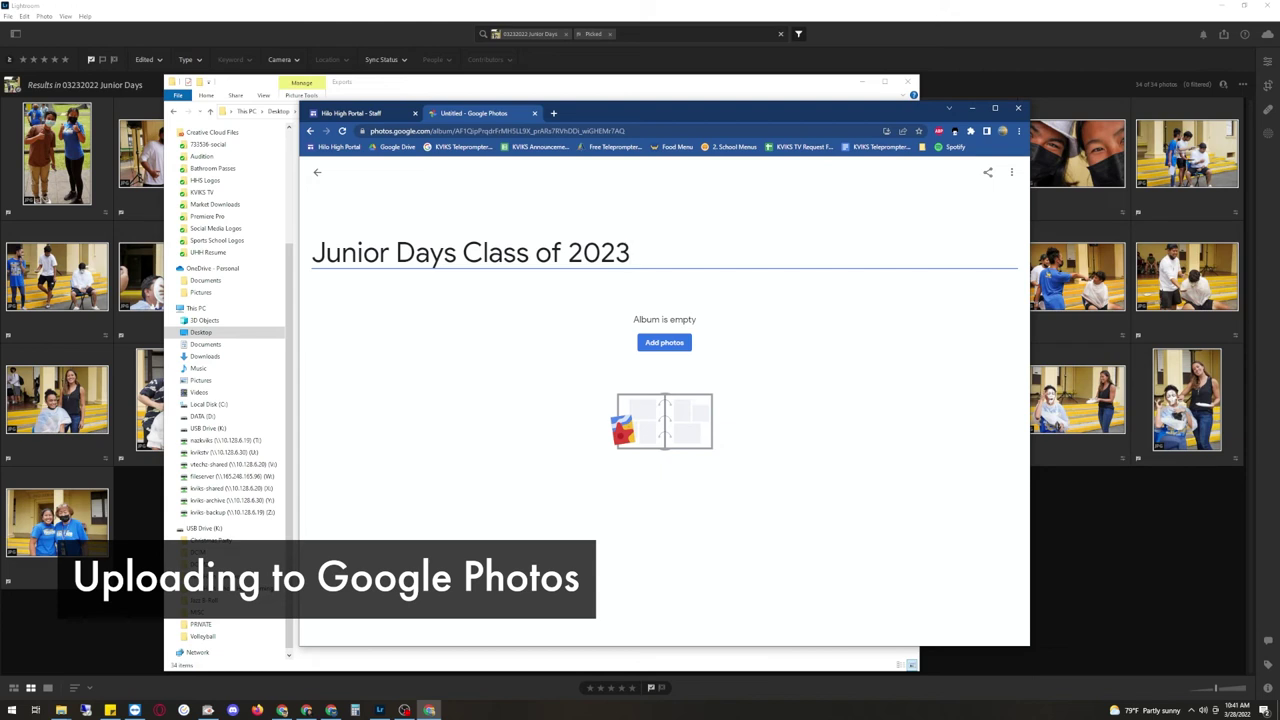
key("Return")
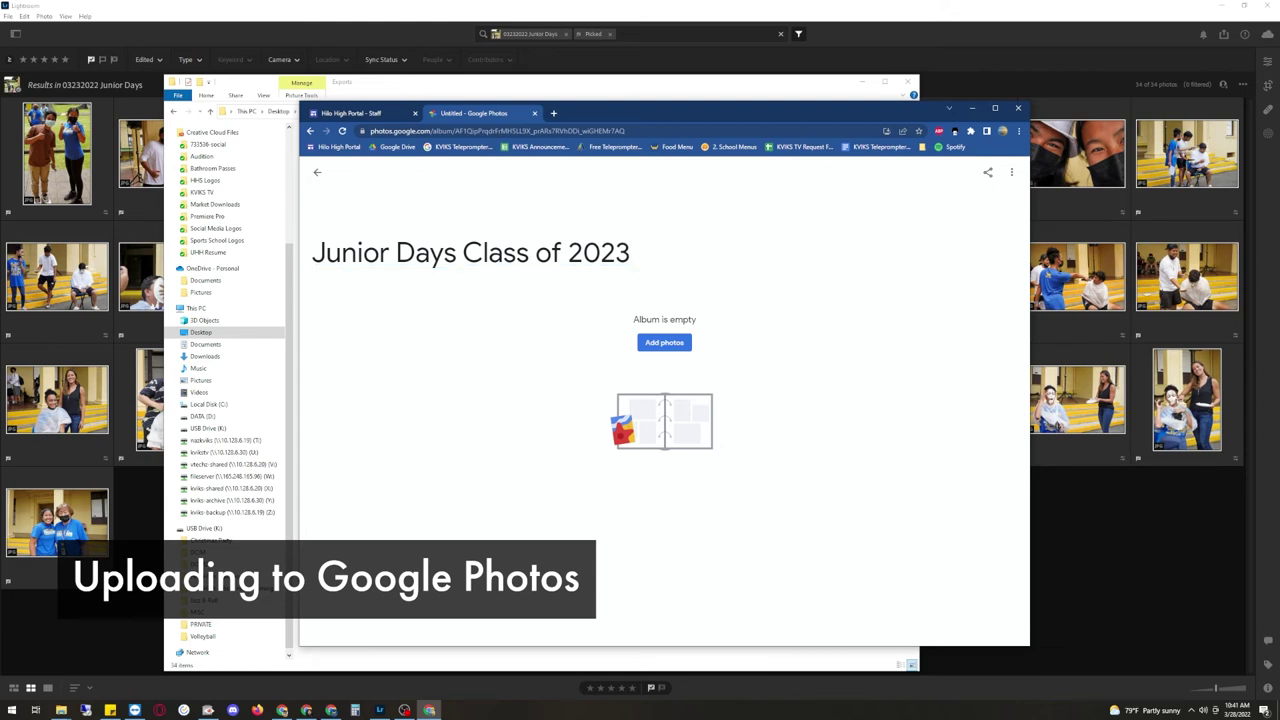
Add all photos from the Exports folder to the Junior Days Class of 2023 album and finish editing it.
left_click_drag(750, 112, 941, 106)
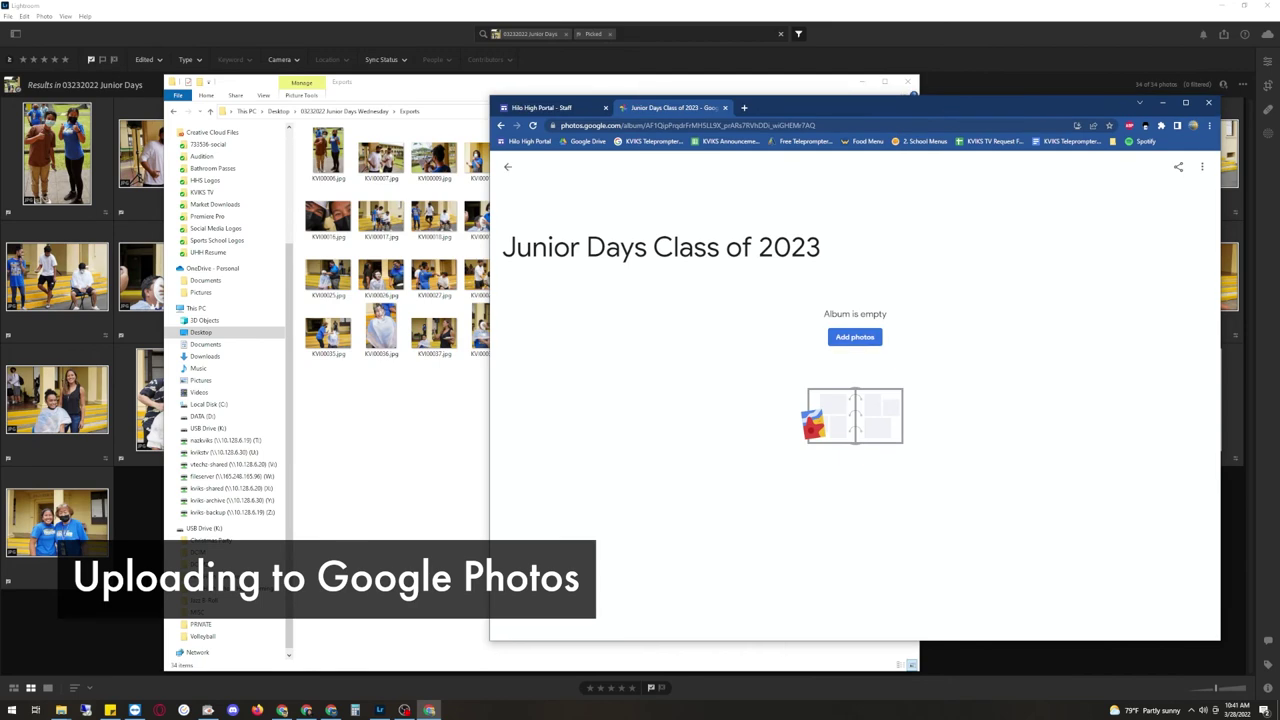
key("alt+Tab")
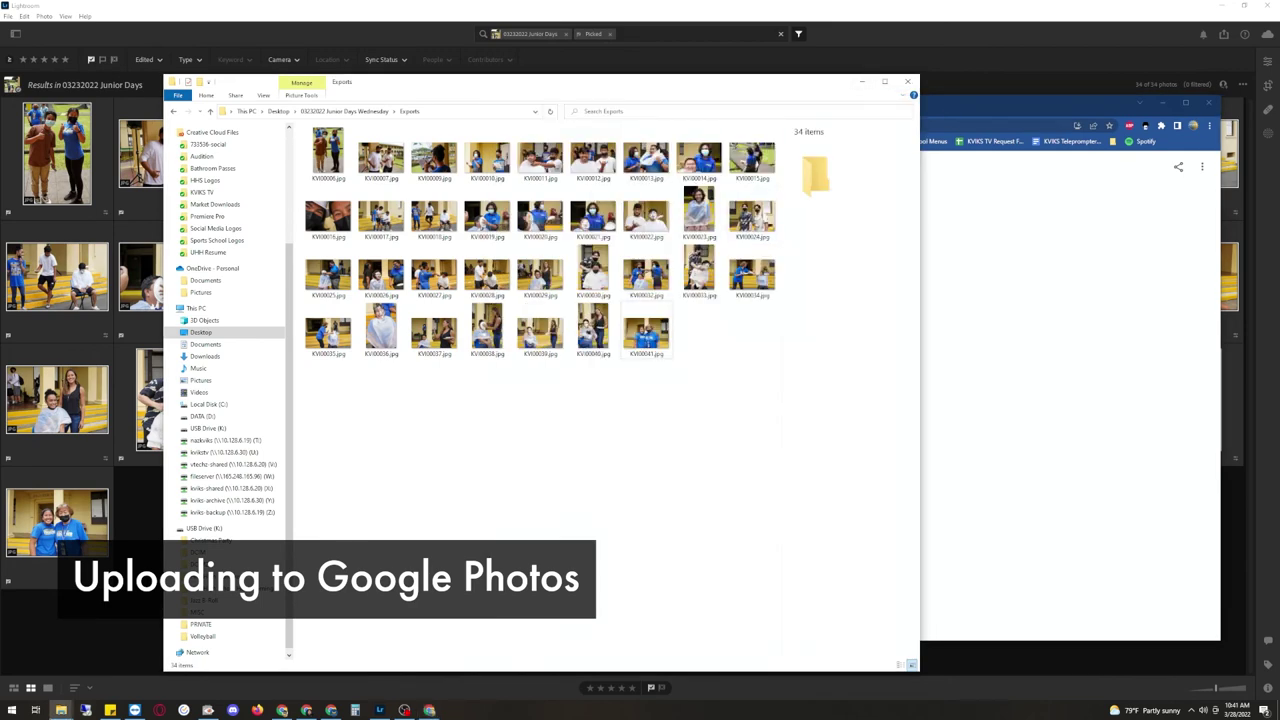
key("ctrl+a")
left_click_drag(751, 158, 1053, 298)
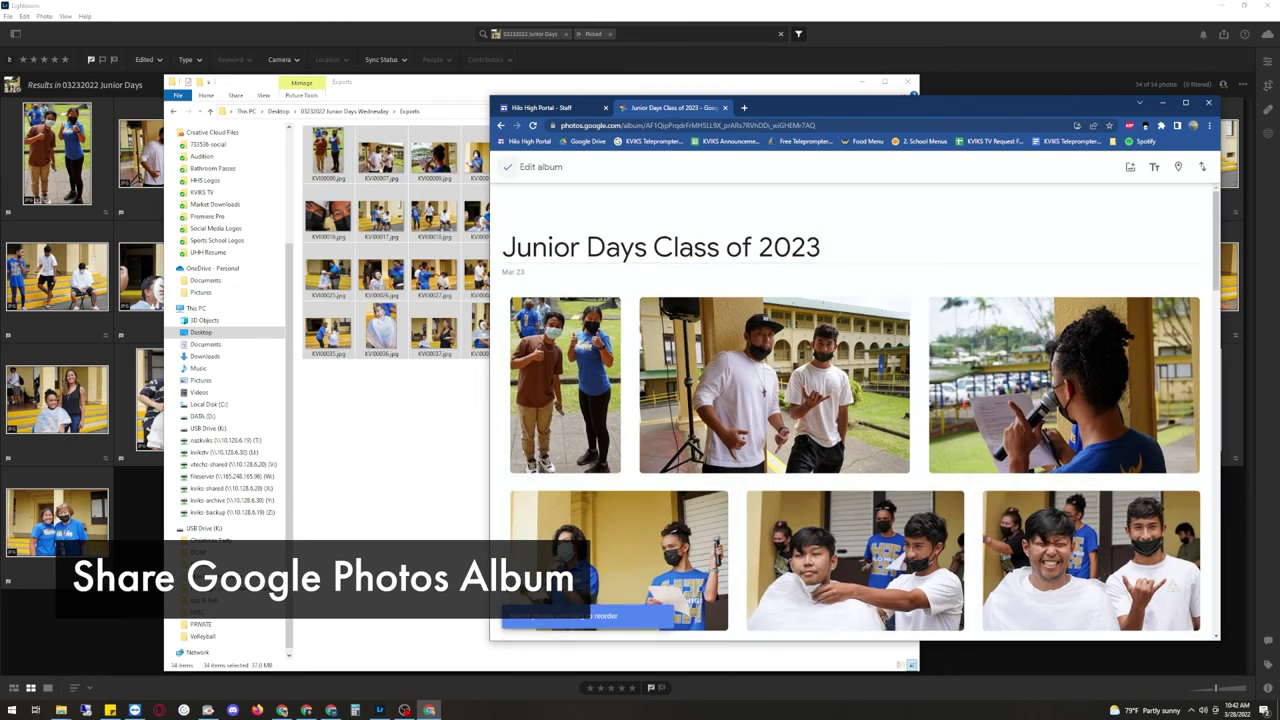
left_click(507, 167)
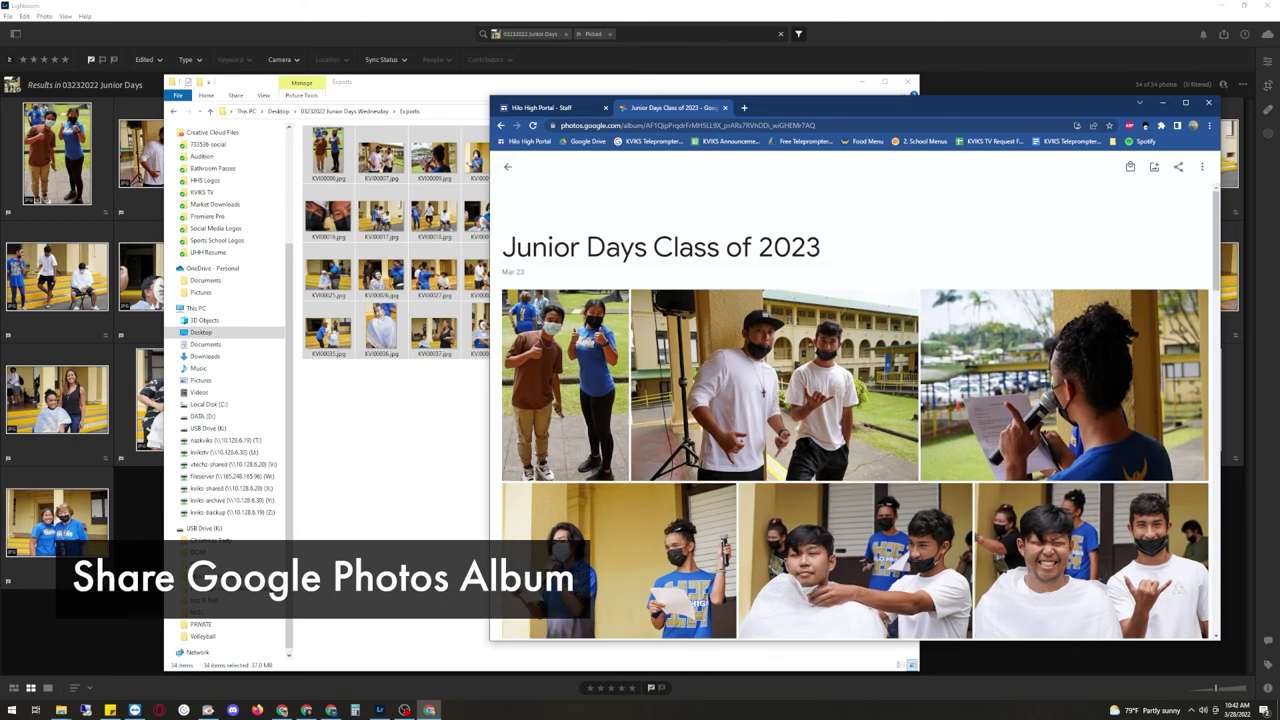
Start sharing the album and add the first two suggested contacts and the student association as invitees.
left_click(1178, 167)
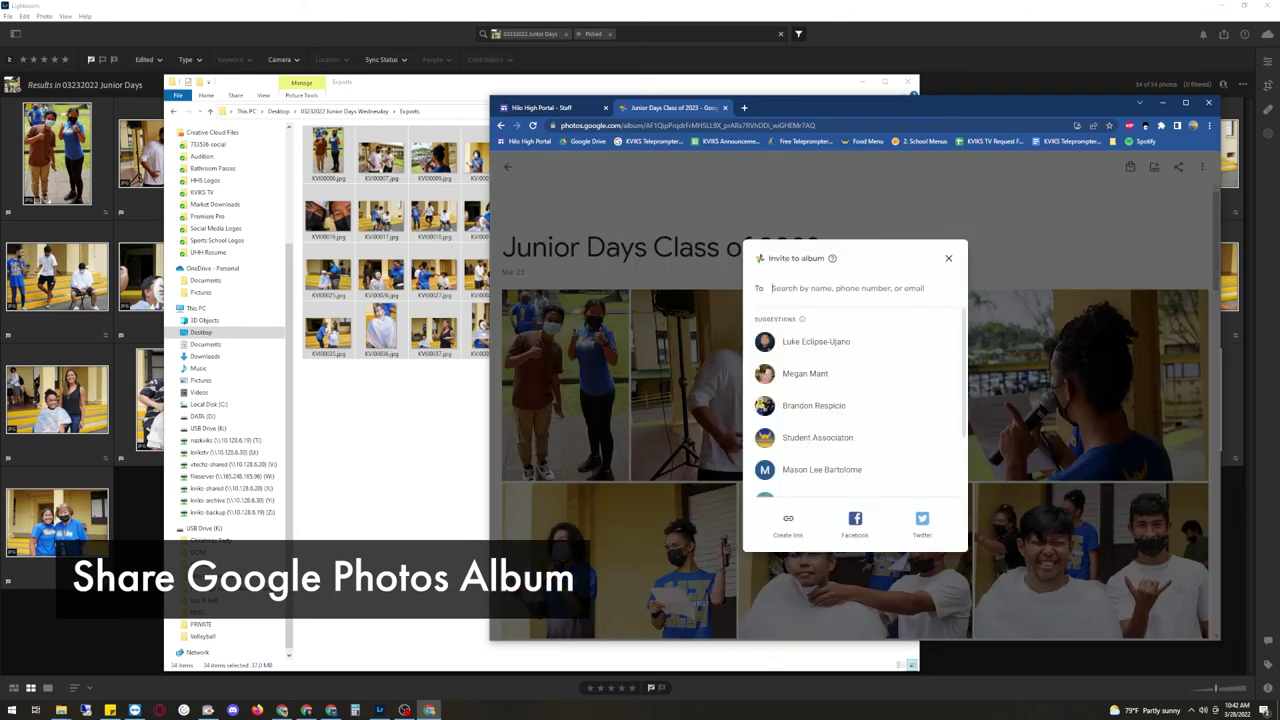
left_click(803, 342)
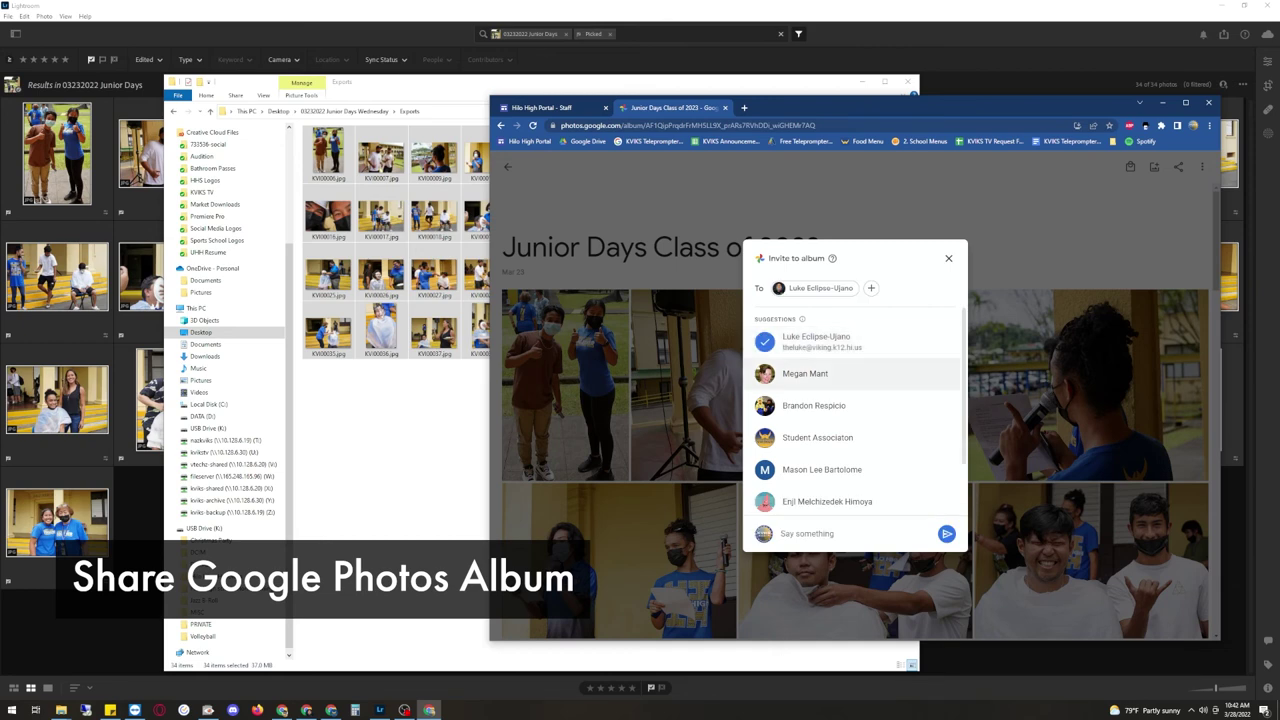
key("Return")
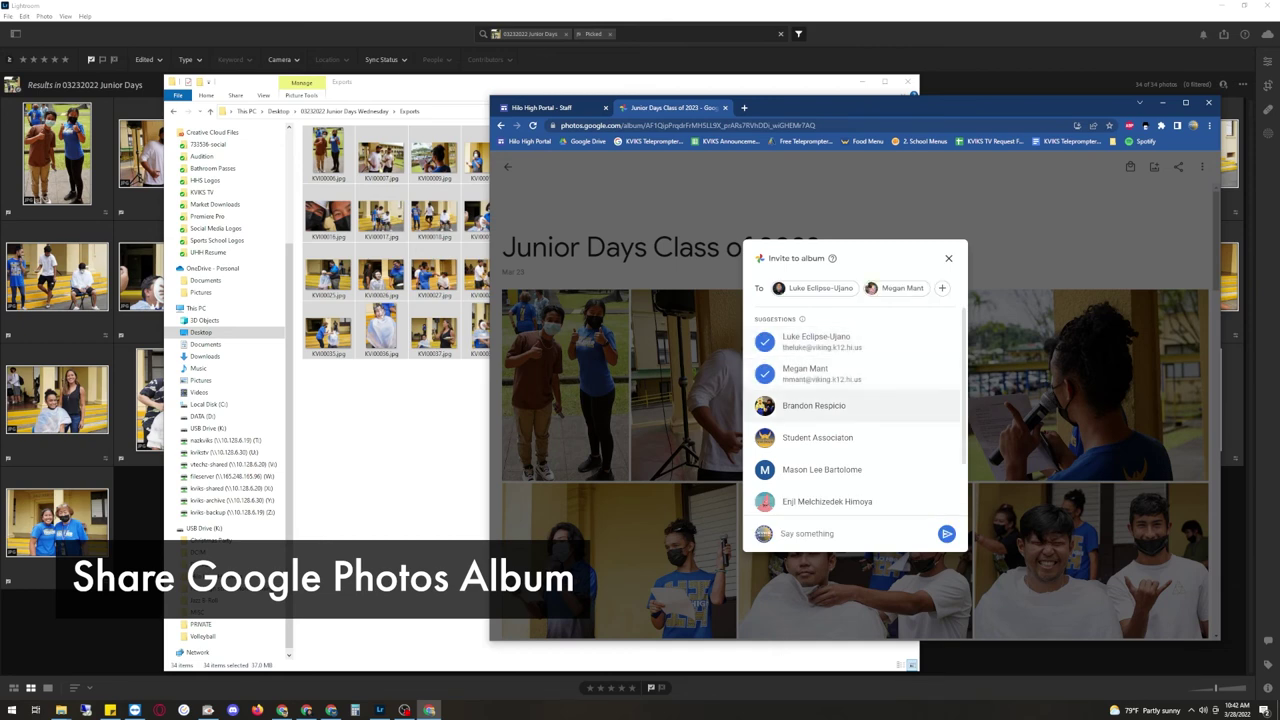
key("Down")
key("Return")
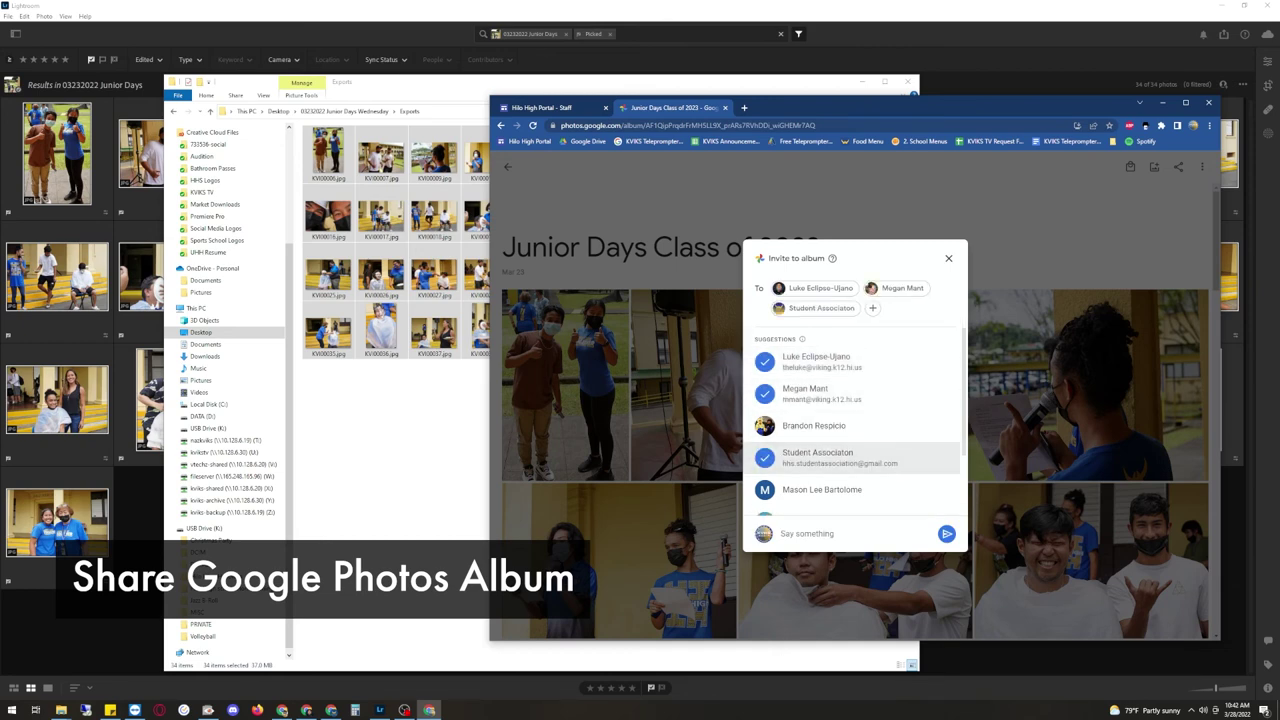
Search for "info", add the Hilo High School account to the invitees, and send the album invitation.
scroll(855, 478, "down", 1)
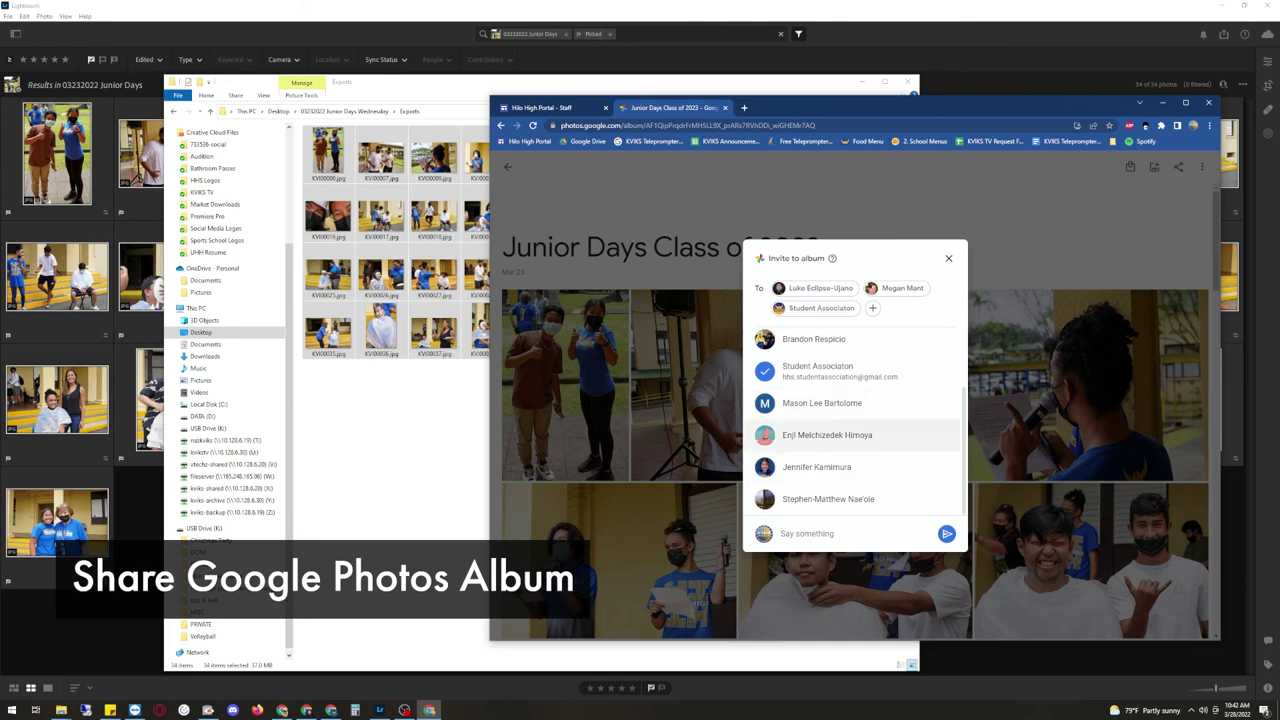
scroll(851, 450, "up", 1)
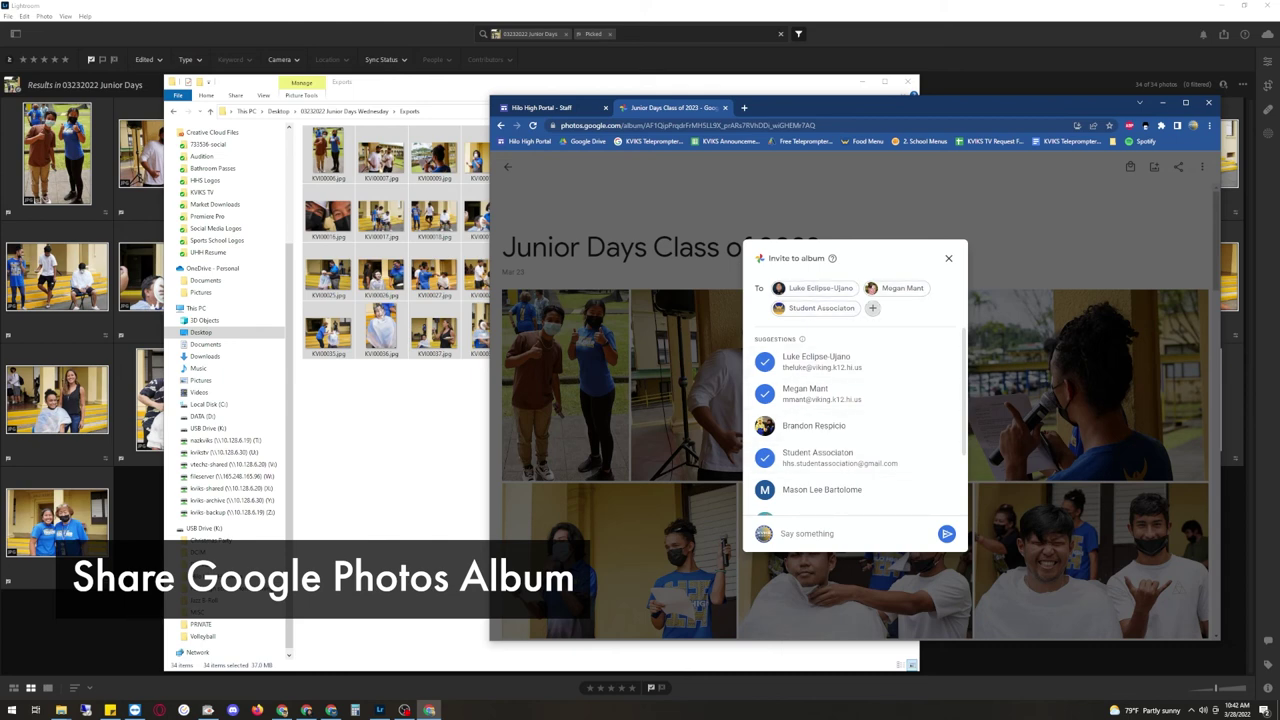
scroll(850, 495, "down", 2)
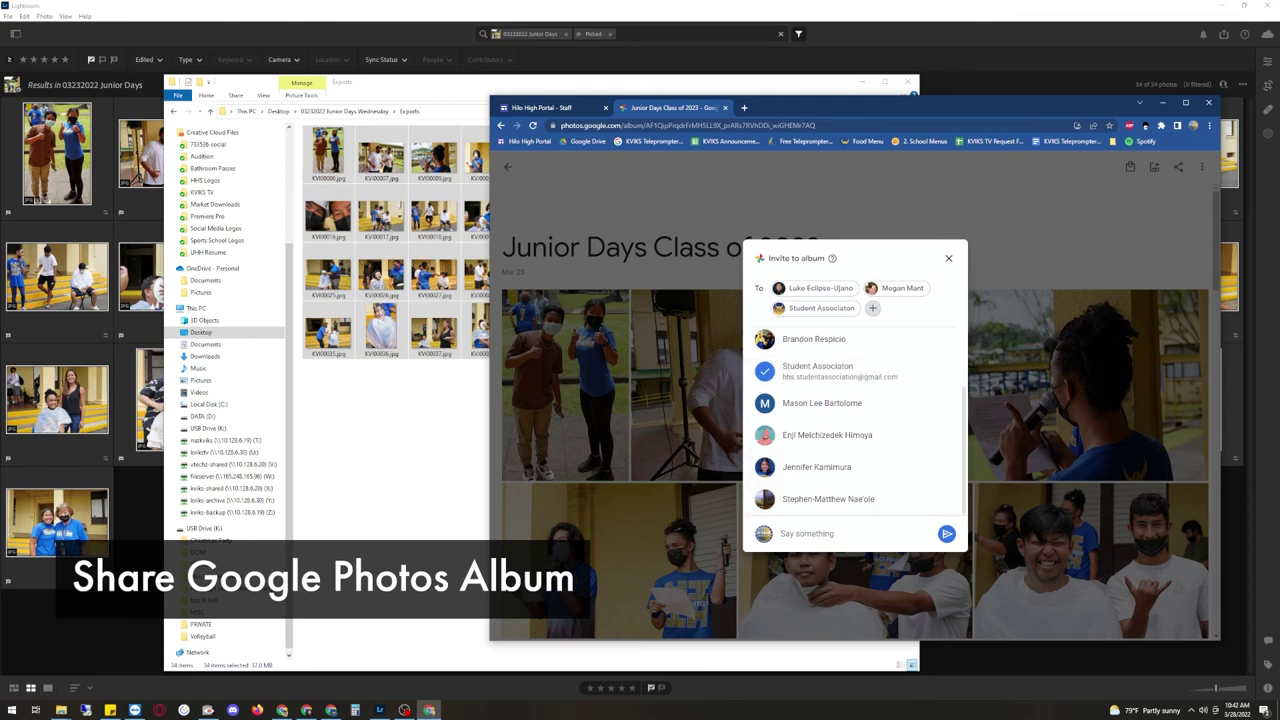
left_click(872, 308)
type("info")
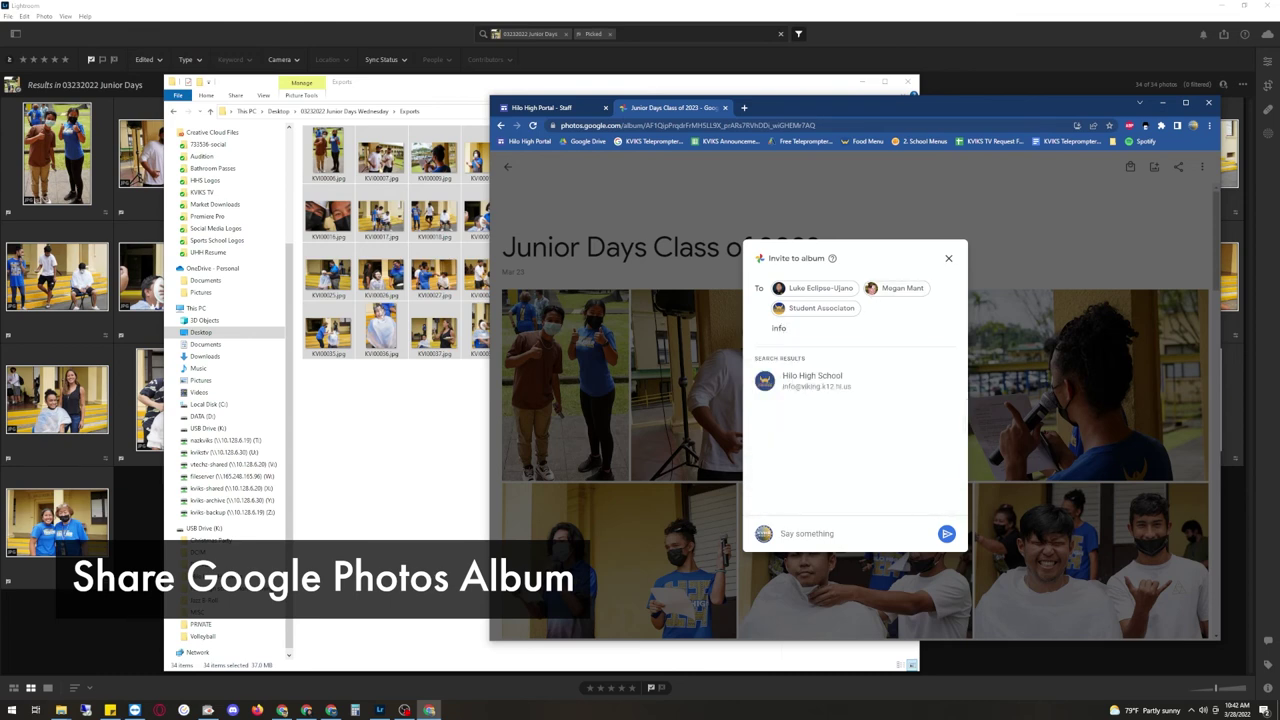
left_click(812, 380)
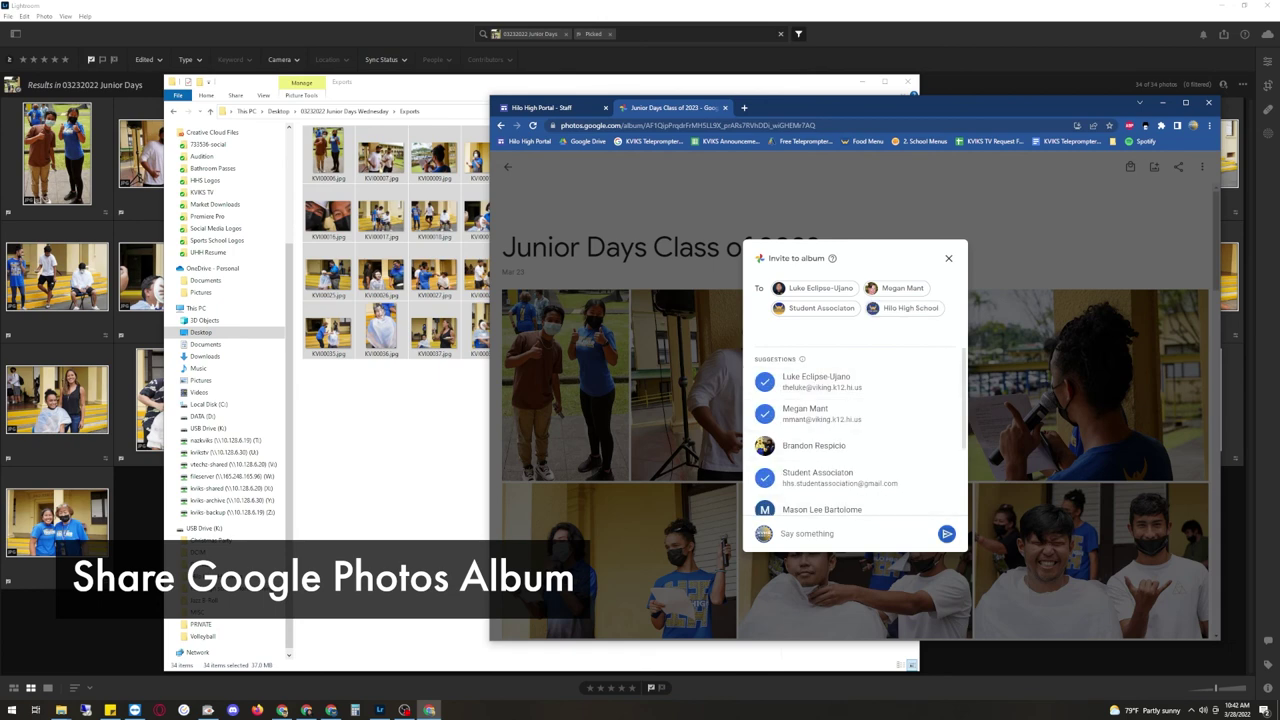
left_click(946, 533)
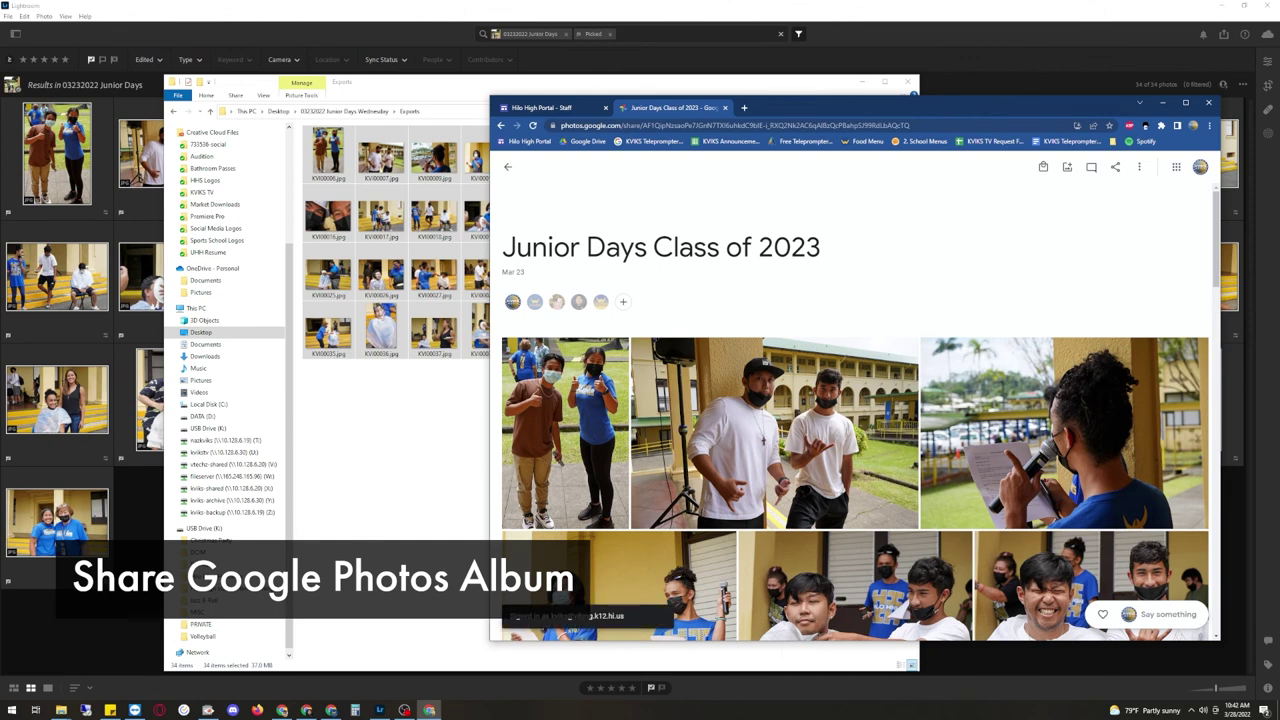
Create a share link for the Junior Days Class of 2023 album and copy it.
left_click(1115, 167)
left_click(788, 522)
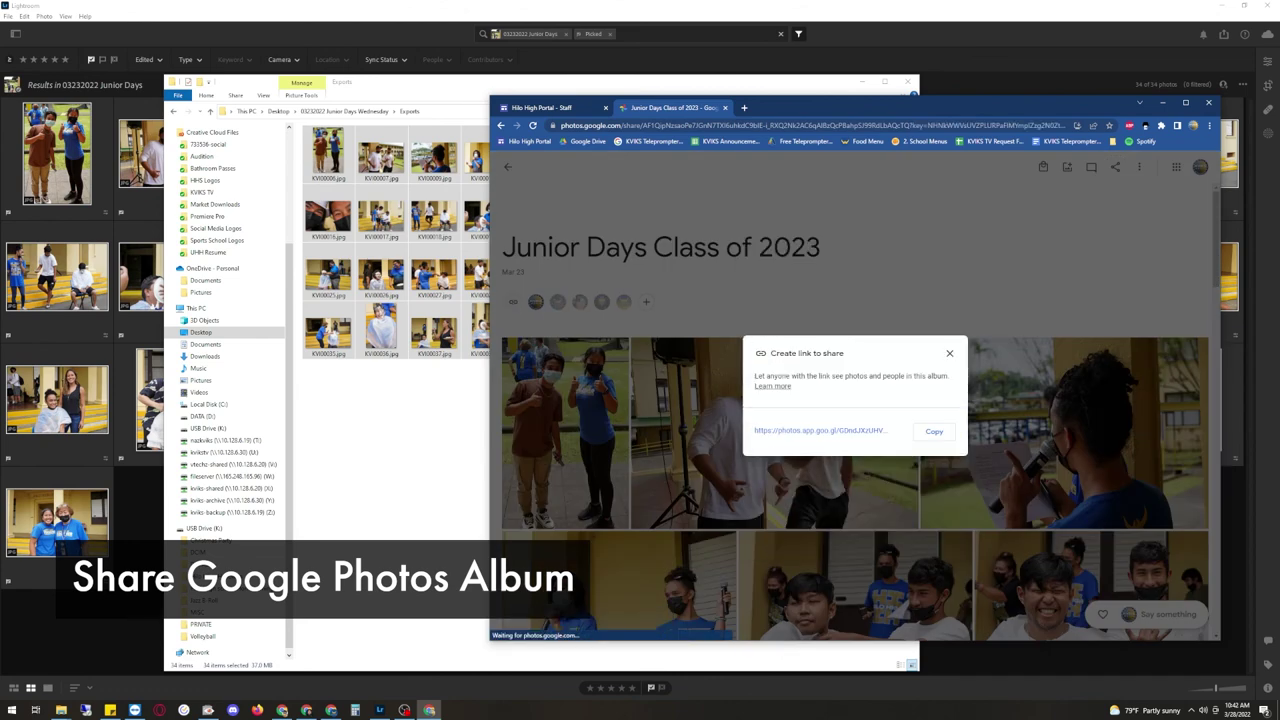
left_click(934, 431)
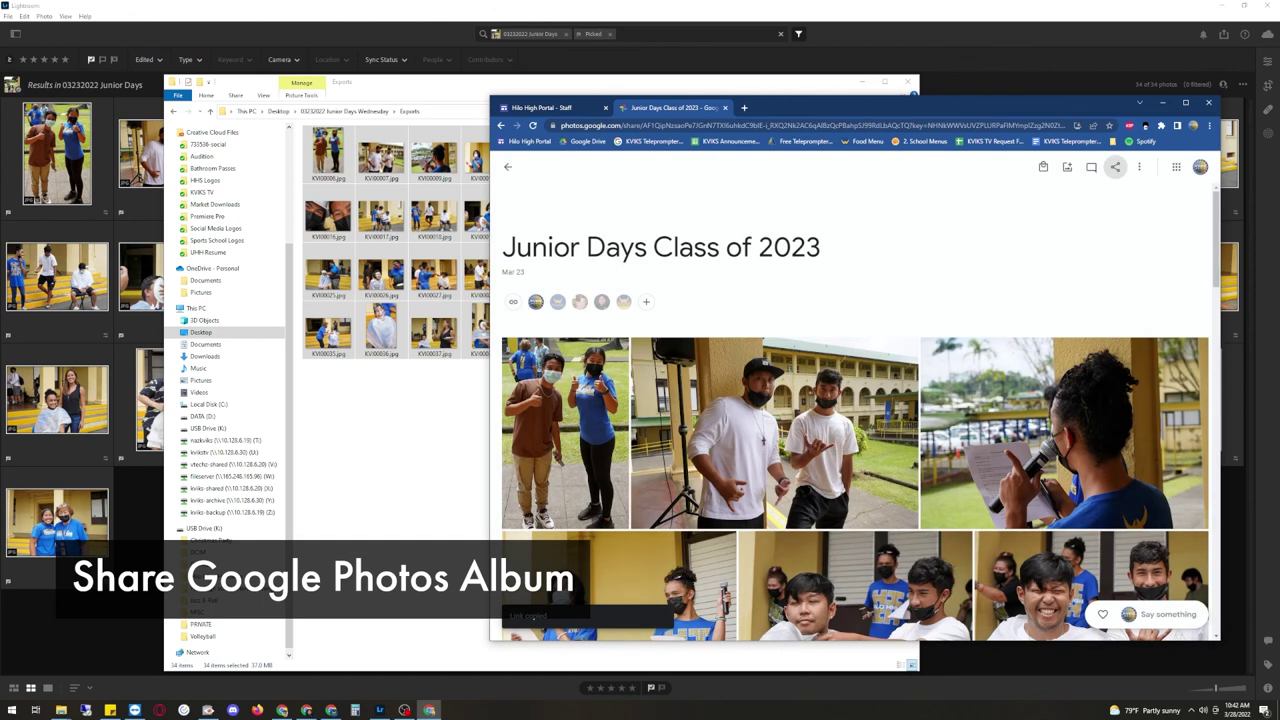
Open the copied album link in a new browser tab to check it.
key("ctrl+t")
key("ctrl+v")
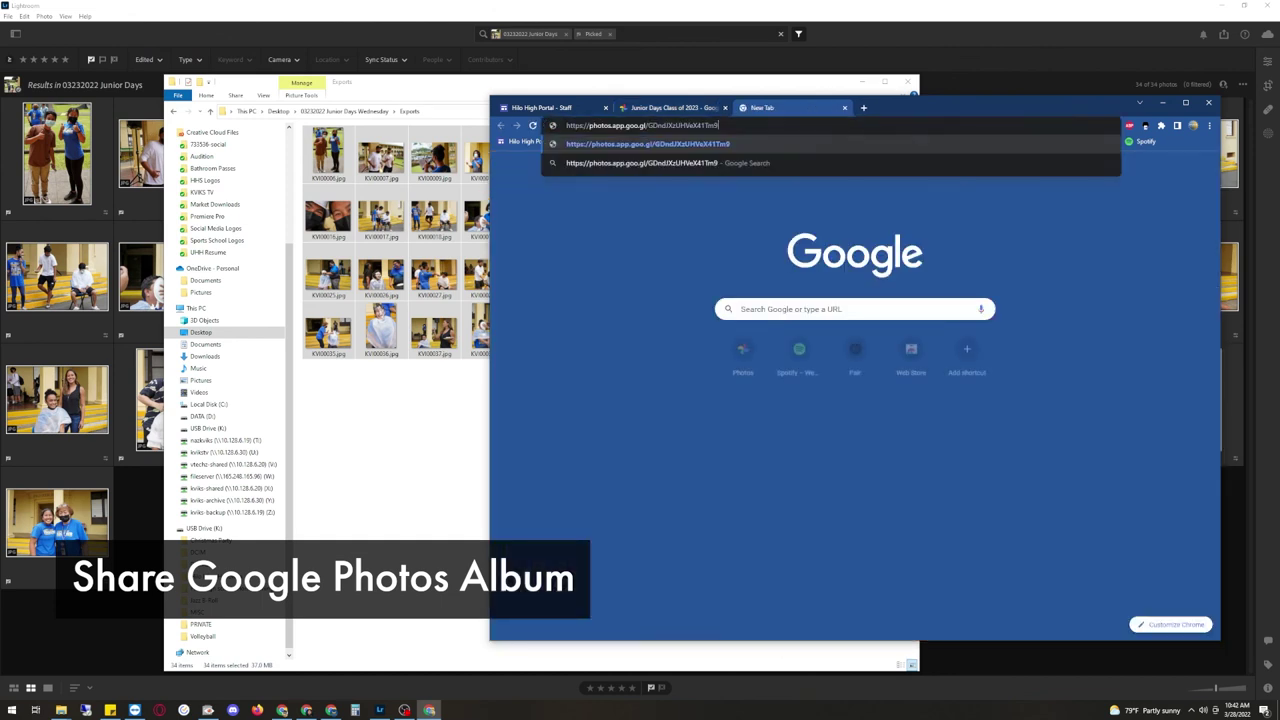
key("Return")
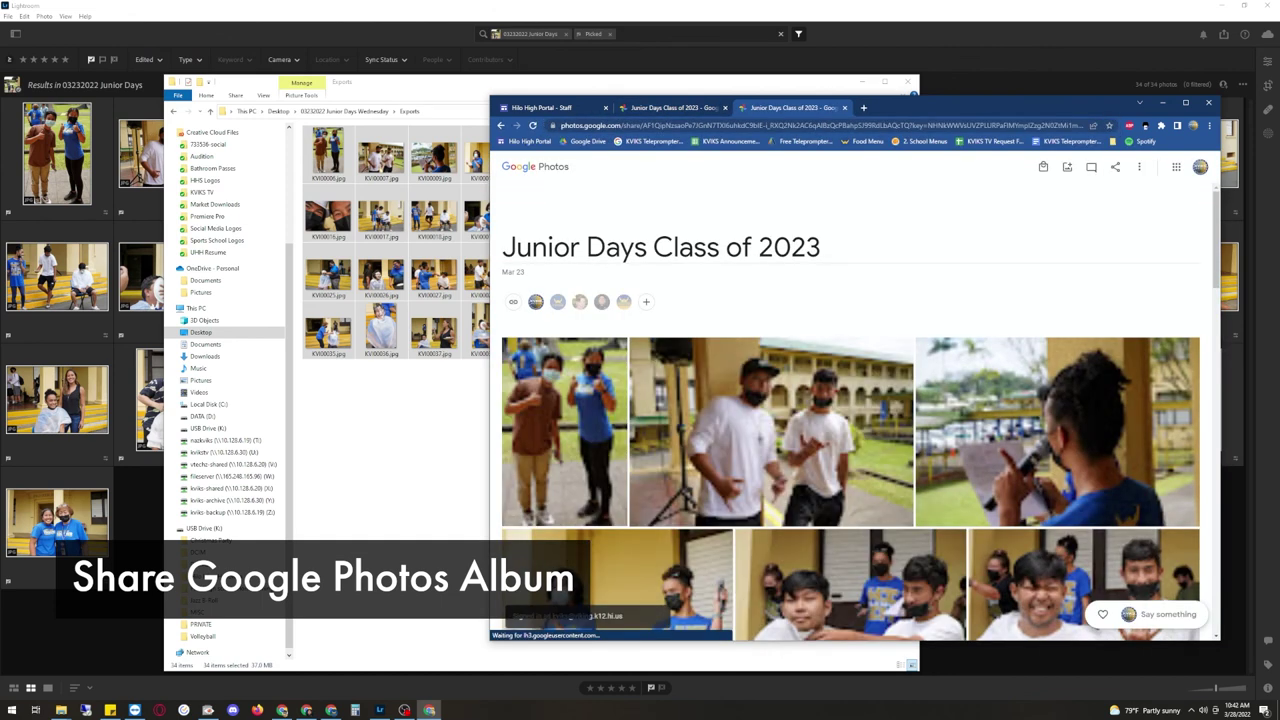